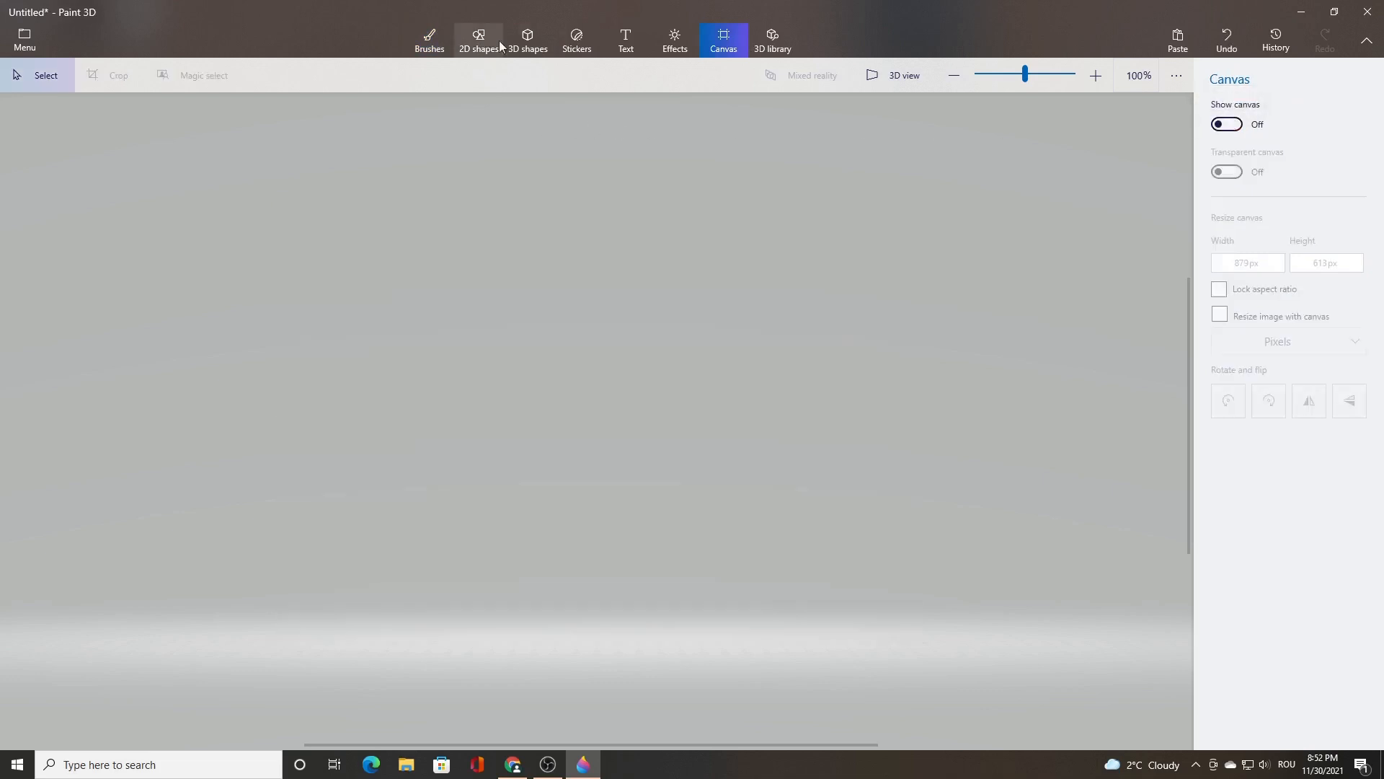
Step: Add a 3D capsule above the middle of the workspace and stretch it sideways into a wide, rounded head
{"action": "left_click", "coordinate": [530, 43]}
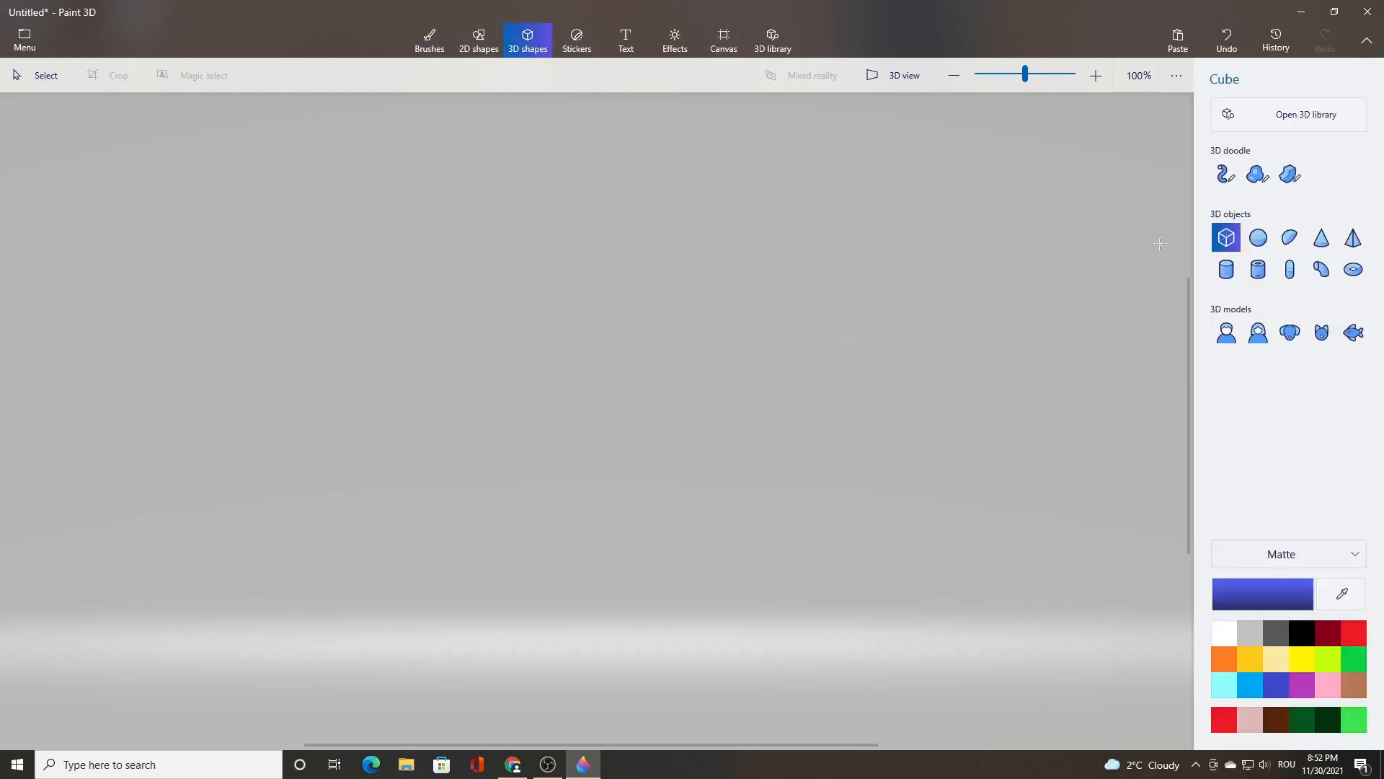
{"action": "left_click", "coordinate": [1290, 269]}
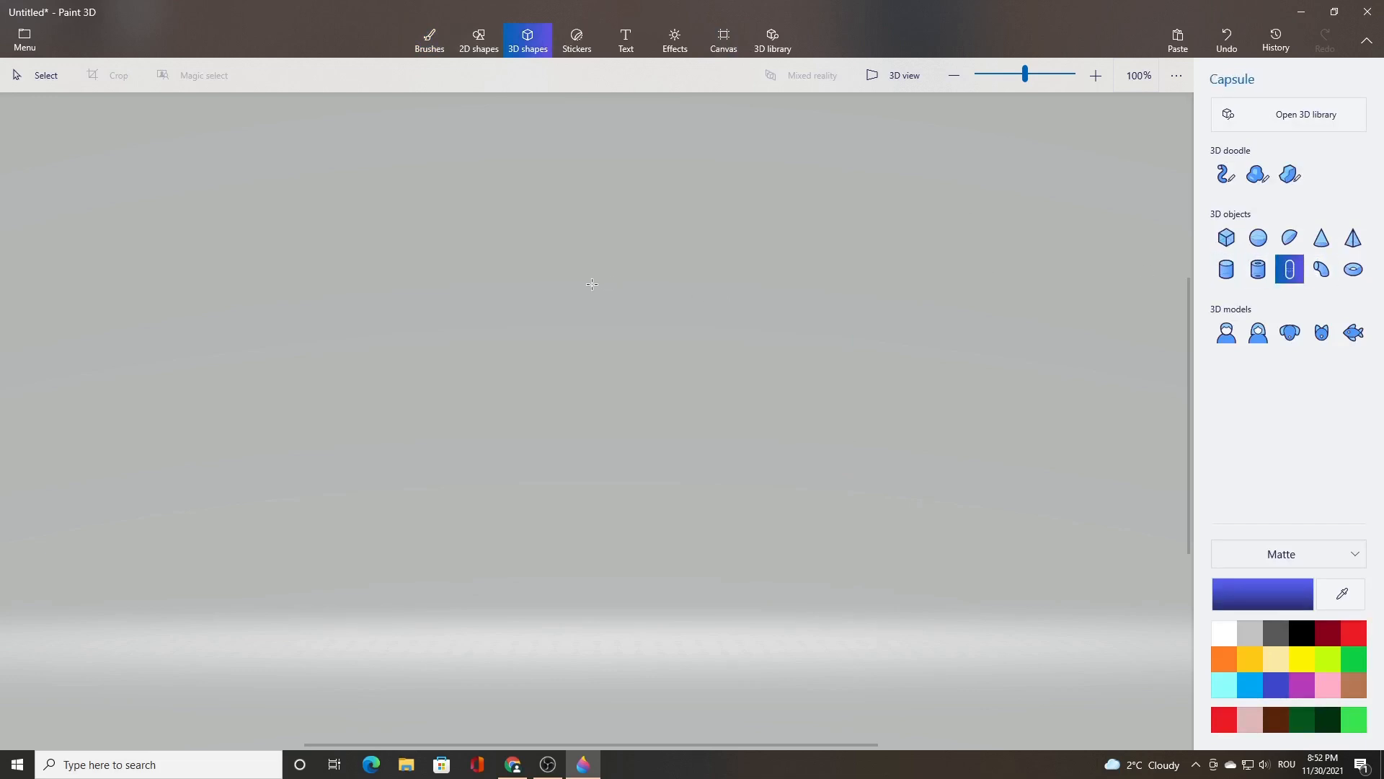
{"action": "left_click_drag", "start_coordinate": [516, 296], "coordinate": [608, 361]}
{"action": "left_click_drag", "start_coordinate": [556, 315], "coordinate": [669, 307]}
Step: Color the capsule head white with a matte material
{"action": "left_click", "coordinate": [1284, 126]}
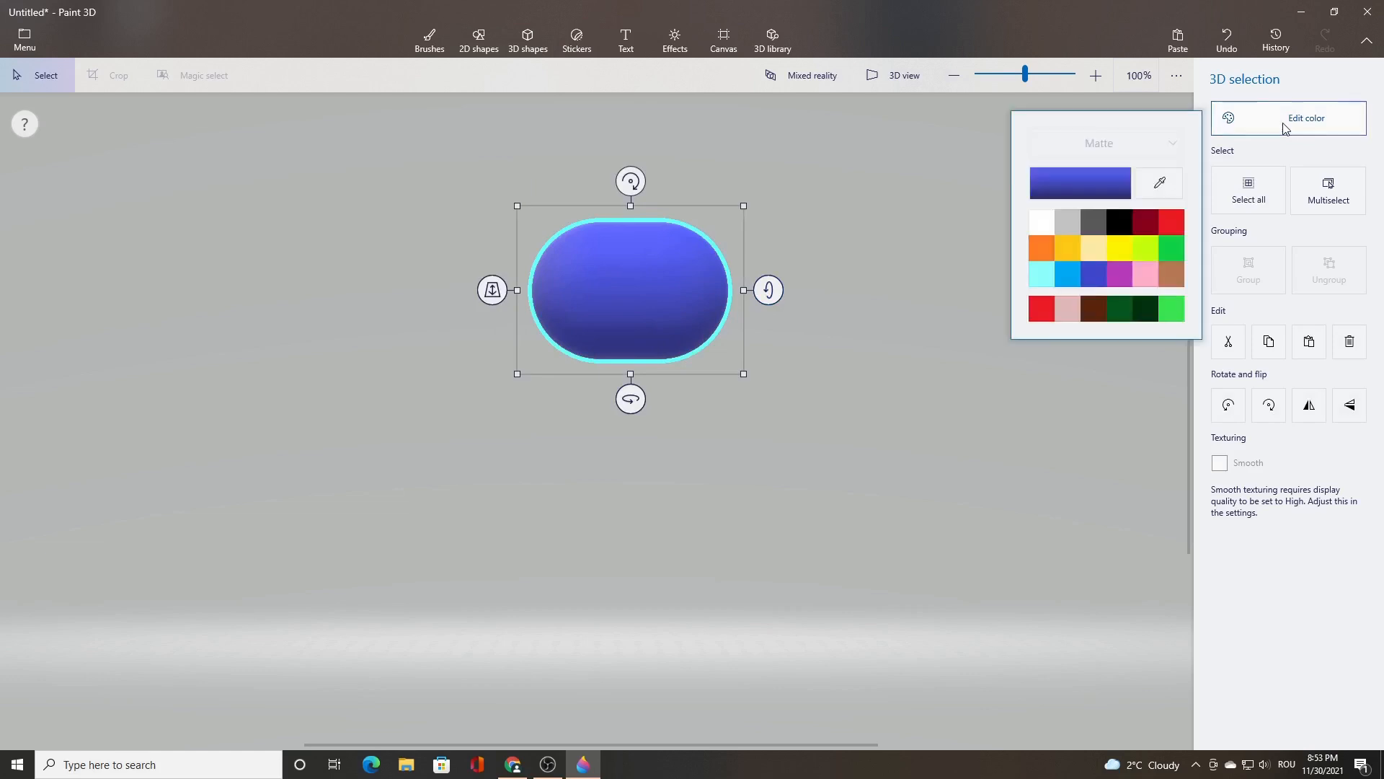
{"action": "left_click", "coordinate": [1041, 221]}
{"action": "left_click", "coordinate": [1116, 142]}
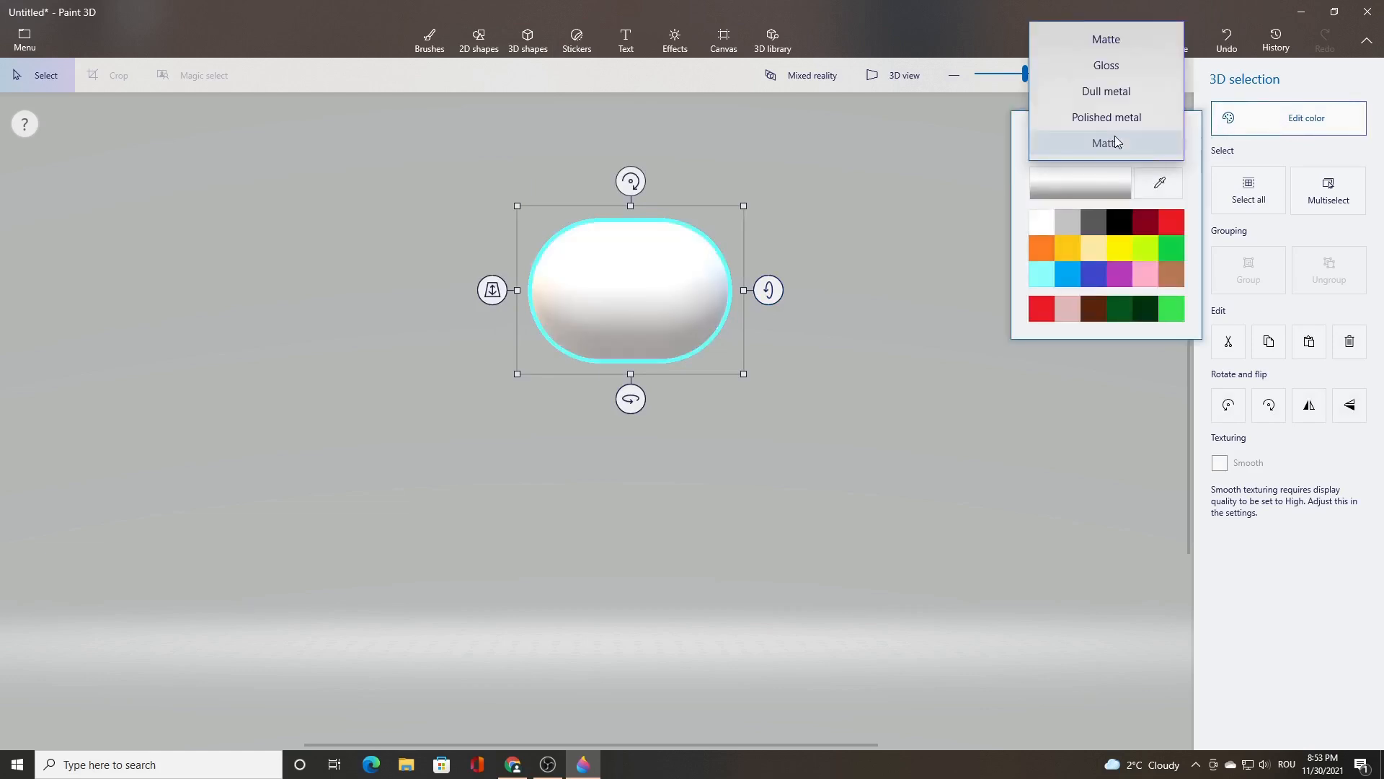
{"action": "left_click", "coordinate": [1114, 143]}
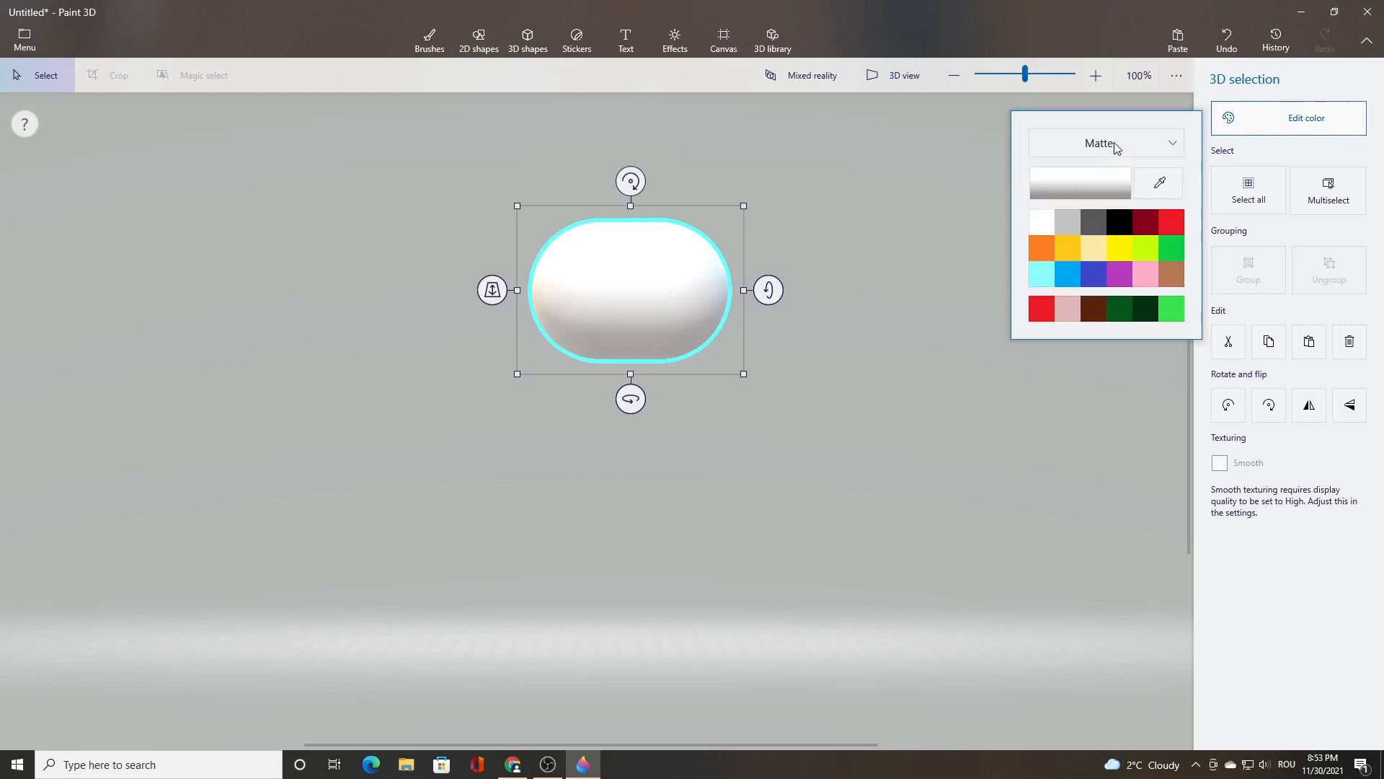
{"action": "left_click", "coordinate": [934, 239]}
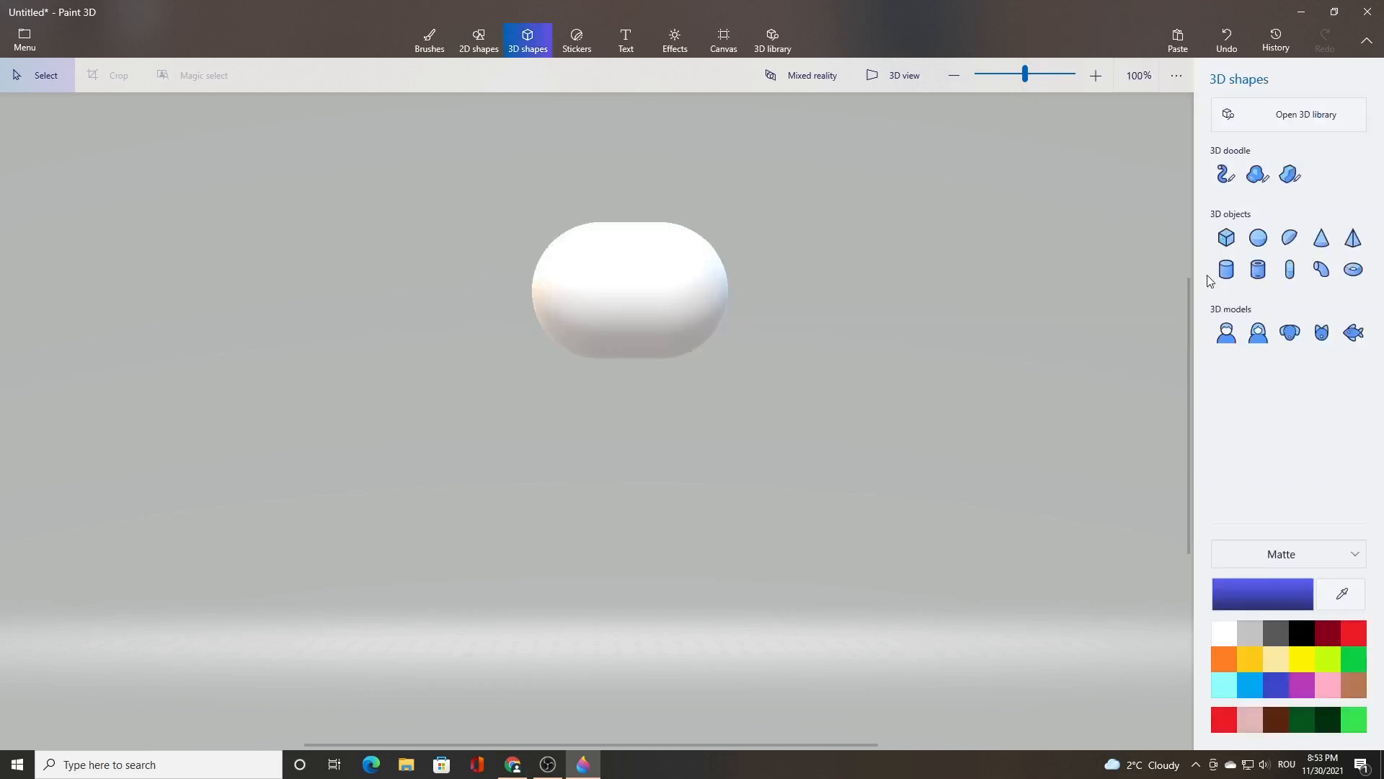
Step: Add a small 3D hemisphere beside the head's upper right and color it white
{"action": "left_click", "coordinate": [1290, 238]}
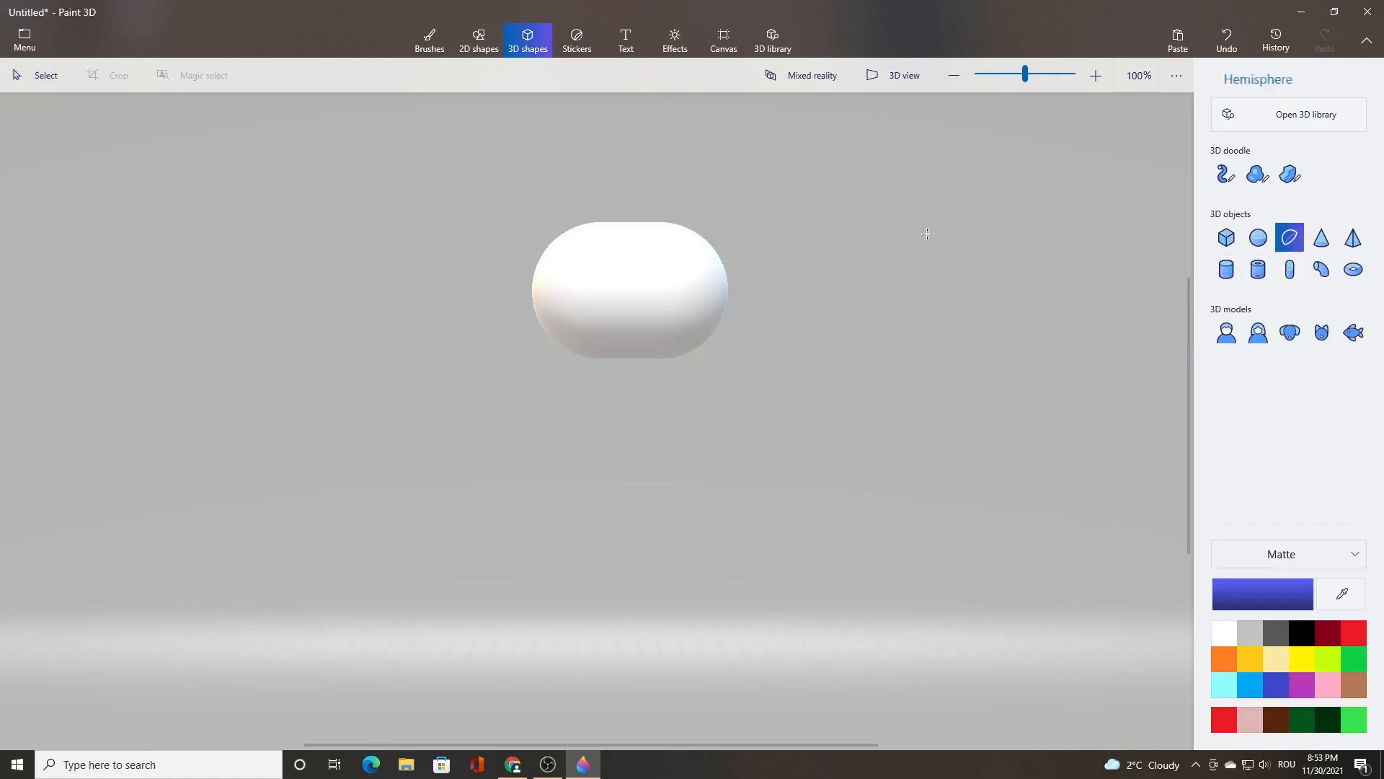
{"action": "left_click_drag", "start_coordinate": [794, 208], "coordinate": [826, 260]}
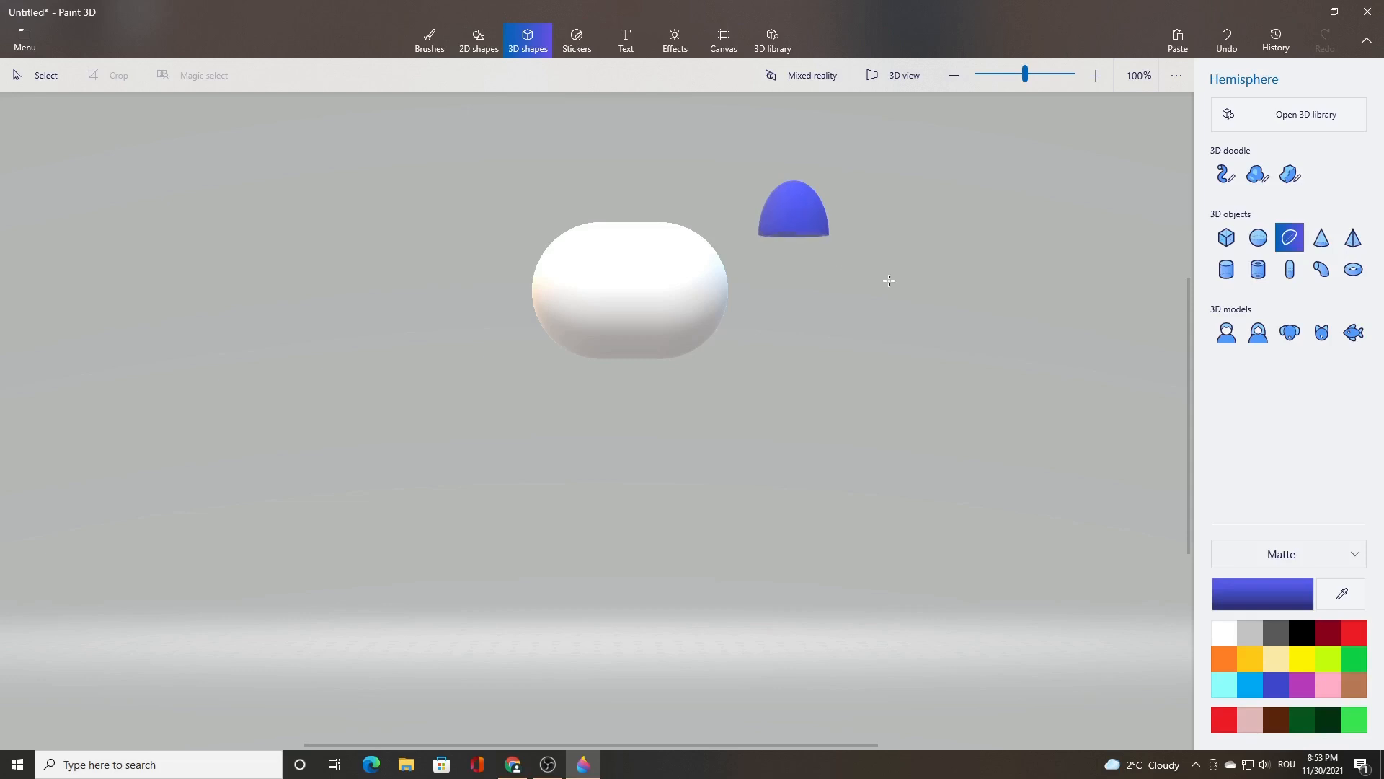
{"action": "left_click", "coordinate": [1242, 119]}
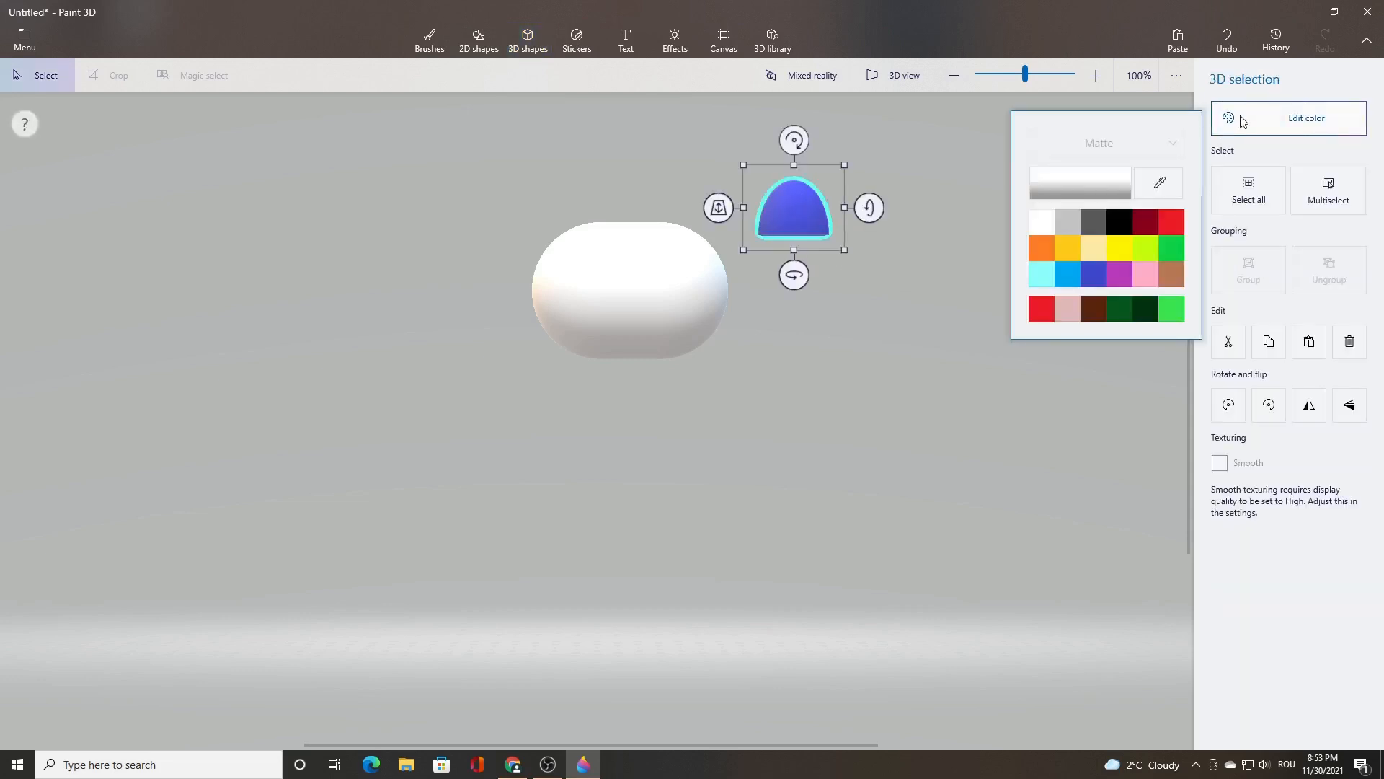
{"action": "left_click", "coordinate": [1041, 225]}
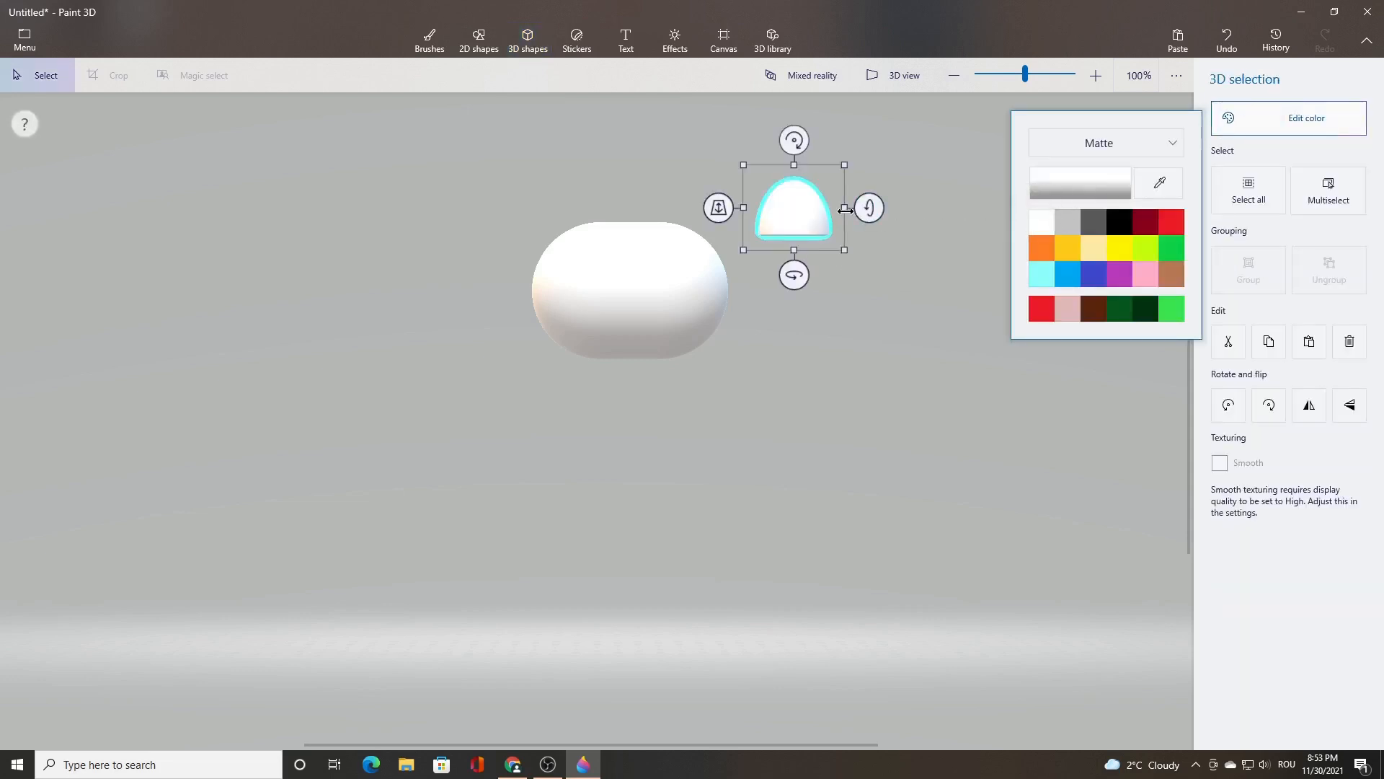
{"action": "left_click", "coordinate": [816, 196]}
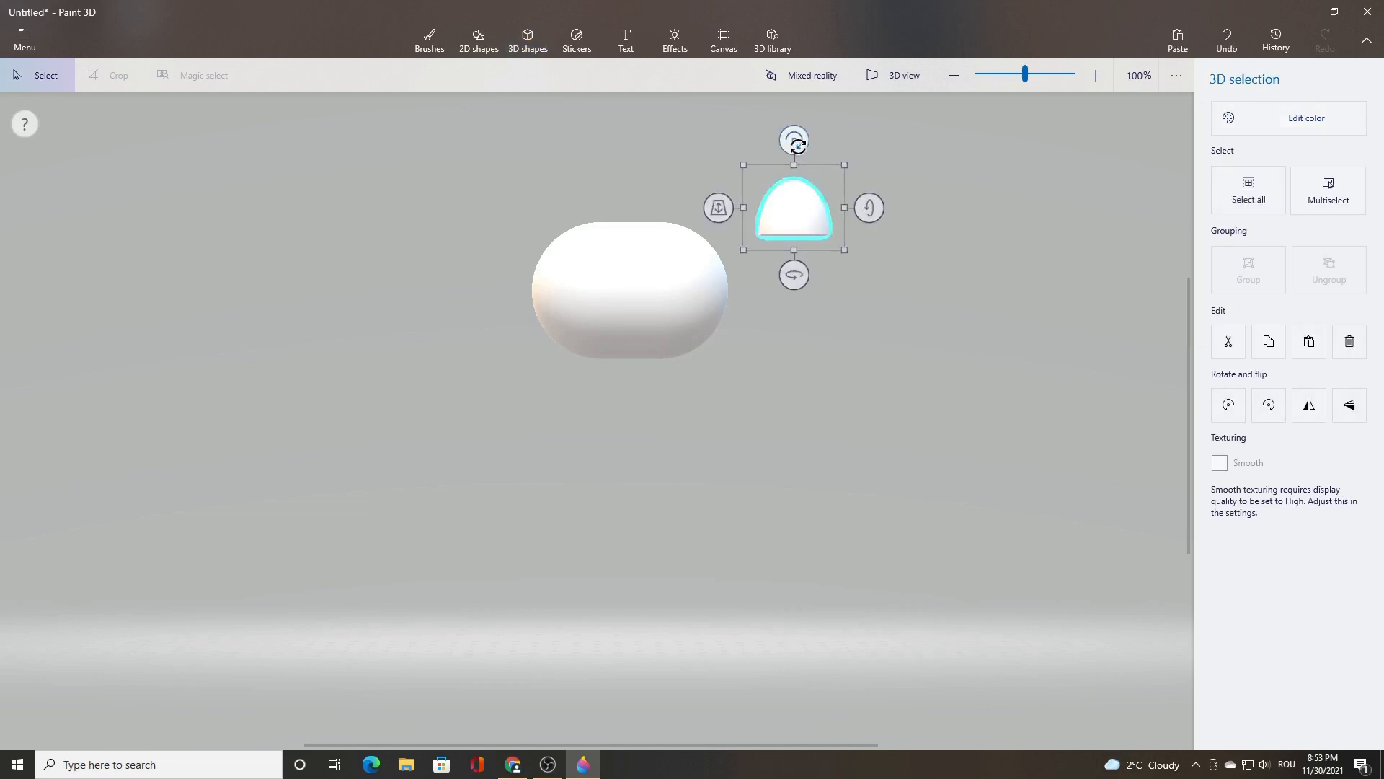
Step: Tilt the hemisphere outward, shrink it slightly and seat it on the head's upper right corner as an ear
{"action": "left_click_drag", "start_coordinate": [793, 141], "coordinate": [725, 231]}
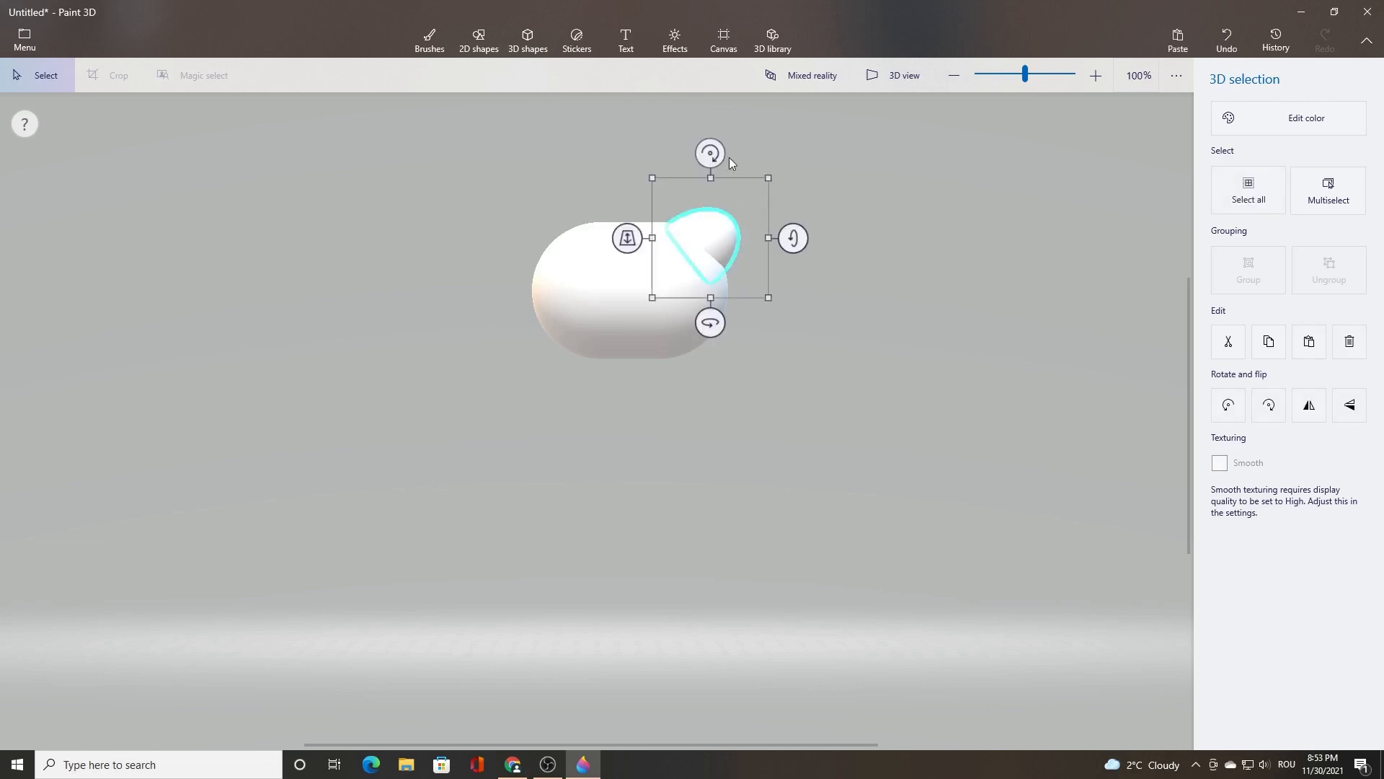
{"action": "left_click_drag", "start_coordinate": [716, 151], "coordinate": [713, 148]}
{"action": "left_click_drag", "start_coordinate": [714, 226], "coordinate": [723, 216]}
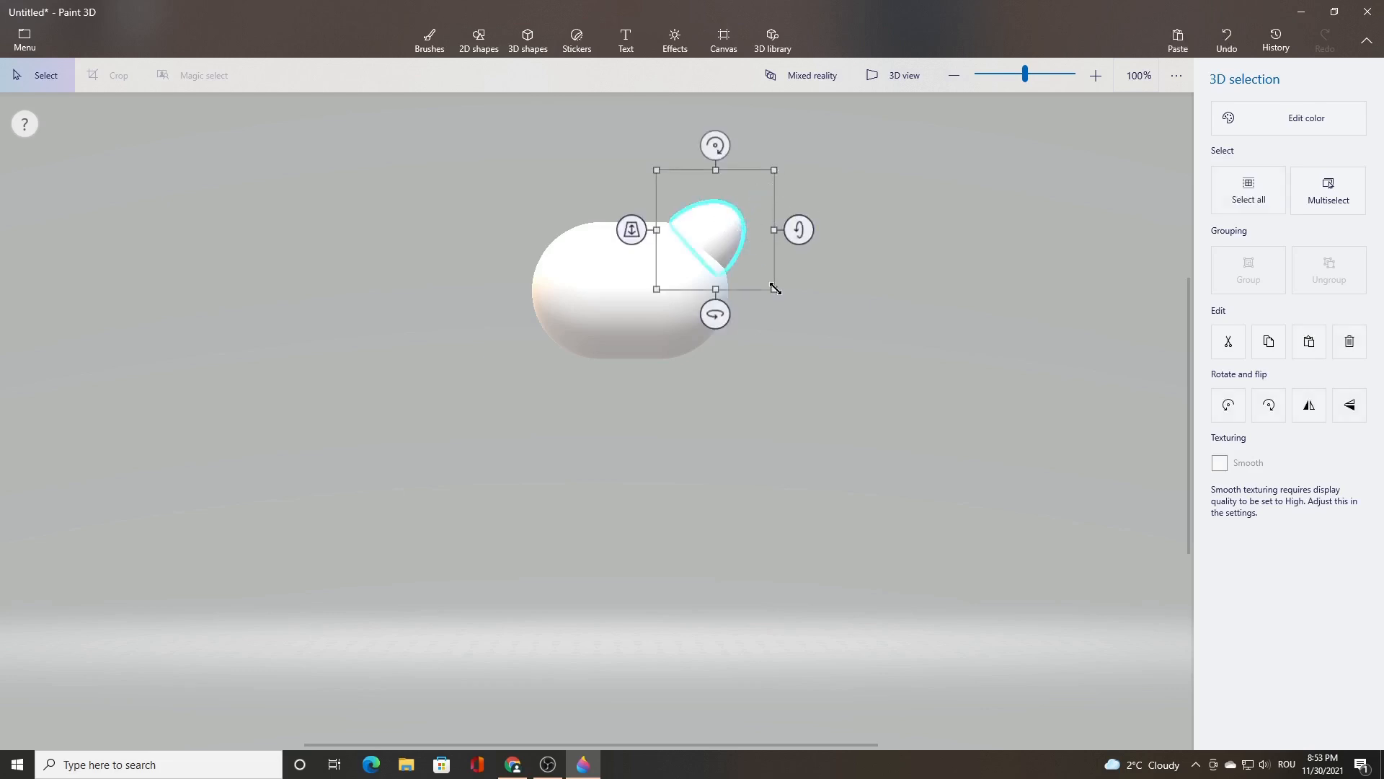
{"action": "left_click_drag", "start_coordinate": [774, 288], "coordinate": [766, 285]}
{"action": "left_click_drag", "start_coordinate": [705, 226], "coordinate": [703, 230]}
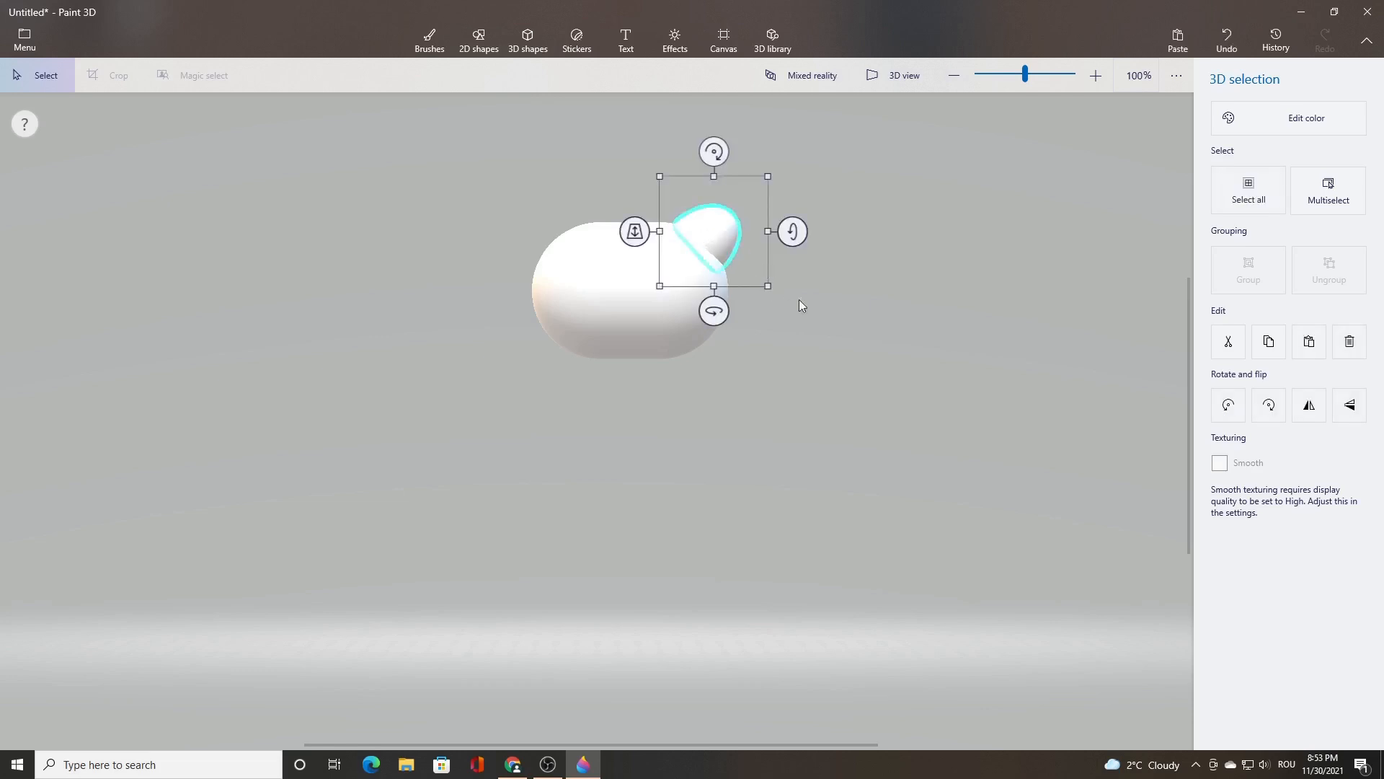
{"action": "left_click", "coordinate": [808, 320]}
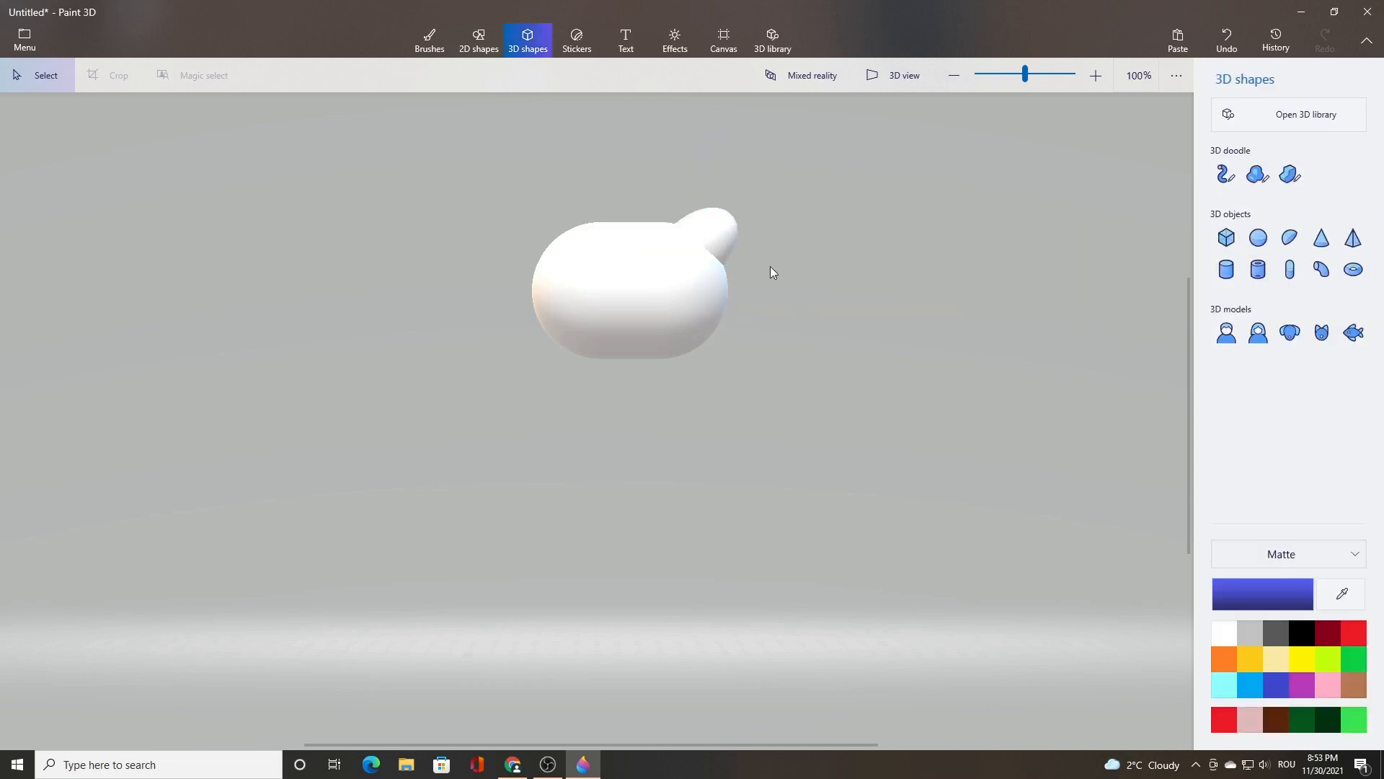
Step: Turn the head and ear to a side view and reduce the thickness of both shapes
{"action": "left_click_drag", "start_coordinate": [420, 158], "coordinate": [778, 387]}
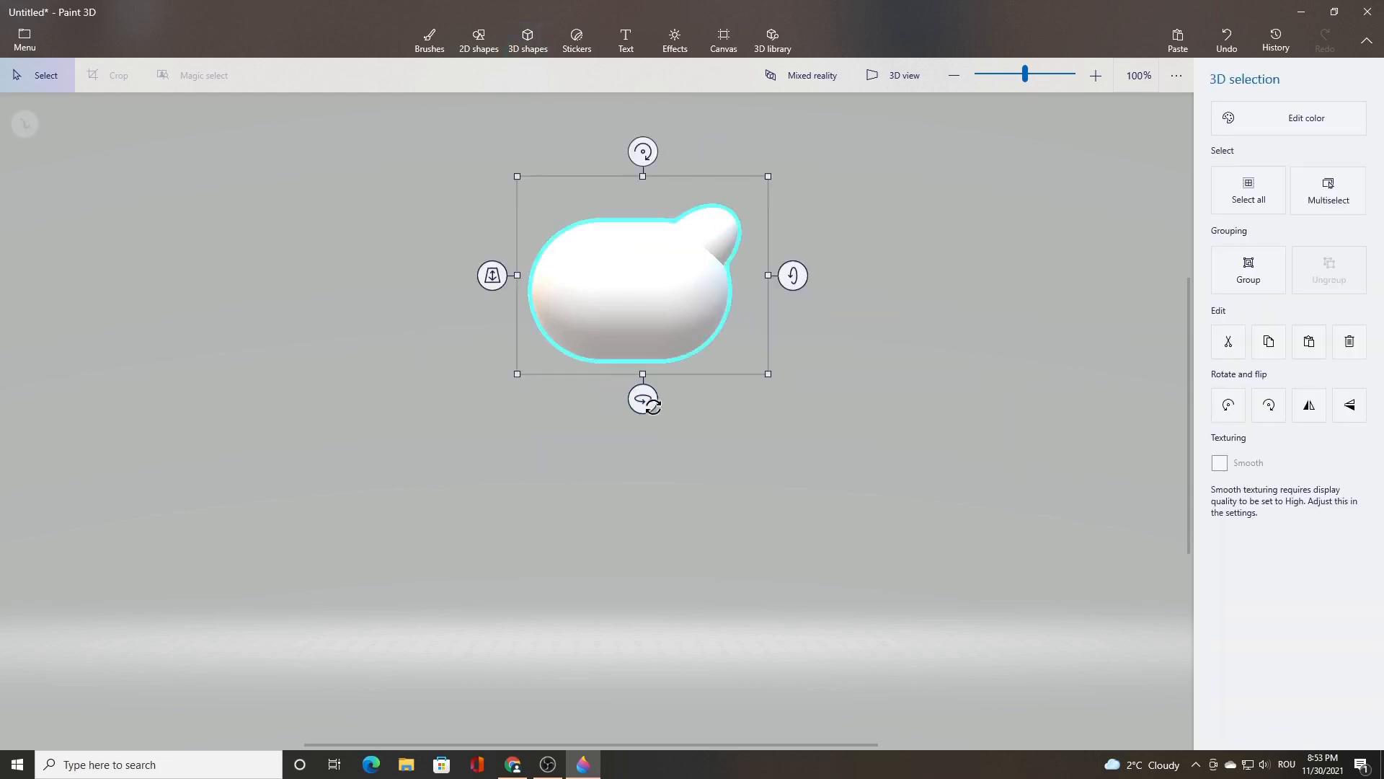
{"action": "left_click_drag", "start_coordinate": [642, 398], "coordinate": [552, 395]}
{"action": "left_click", "coordinate": [634, 300]}
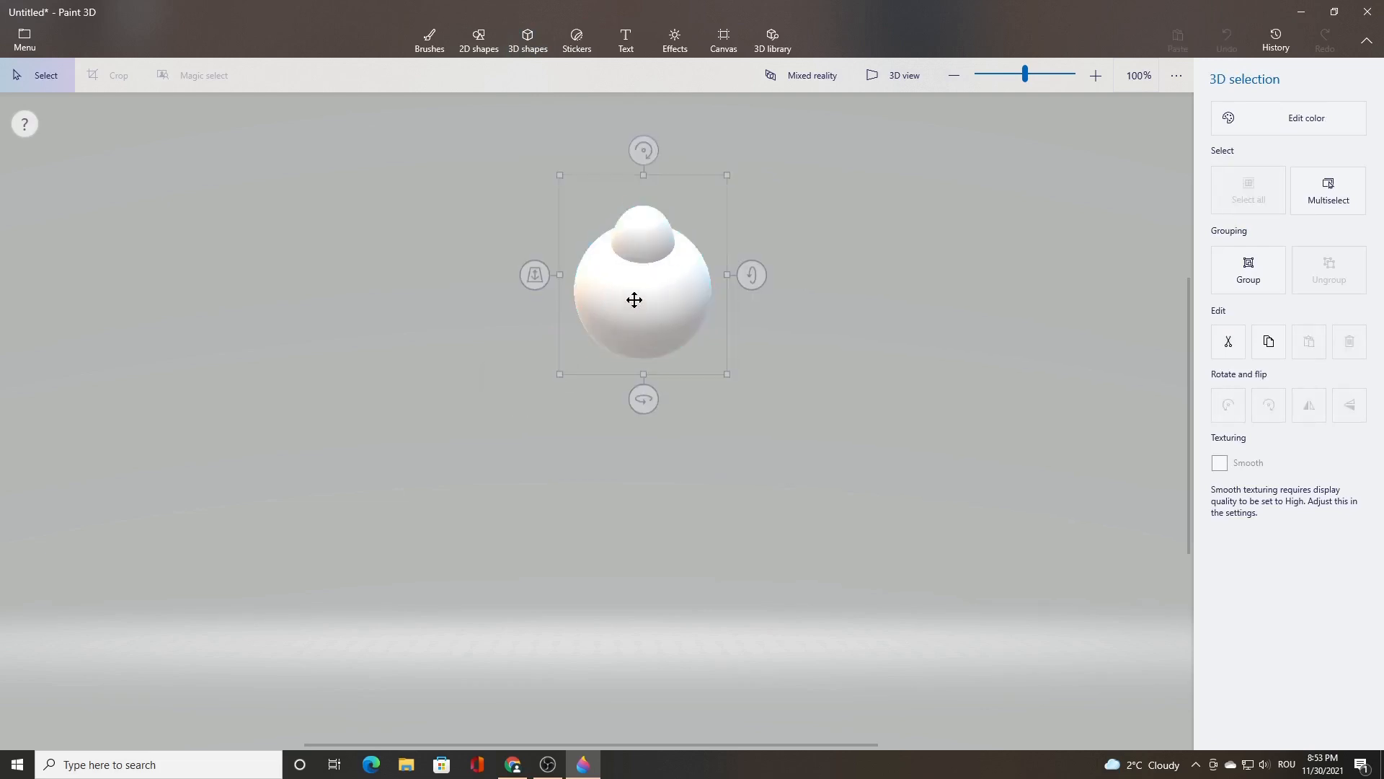
{"action": "left_click_drag", "start_coordinate": [725, 291], "coordinate": [704, 291]}
{"action": "left_click", "coordinate": [649, 244]}
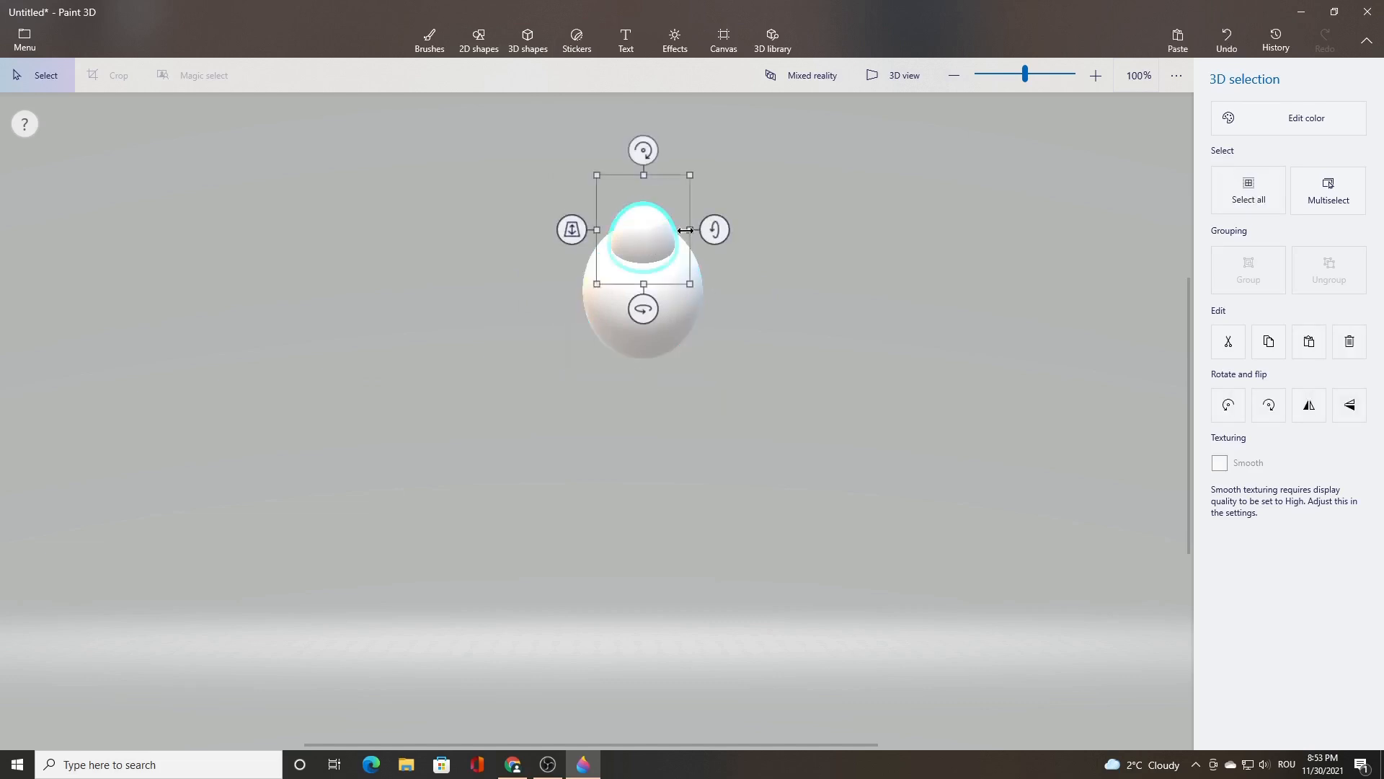
{"action": "left_click_drag", "start_coordinate": [664, 233], "coordinate": [652, 231]}
Step: Rotate the head and ear together back to face the front
{"action": "left_click_drag", "start_coordinate": [526, 155], "coordinate": [774, 424]}
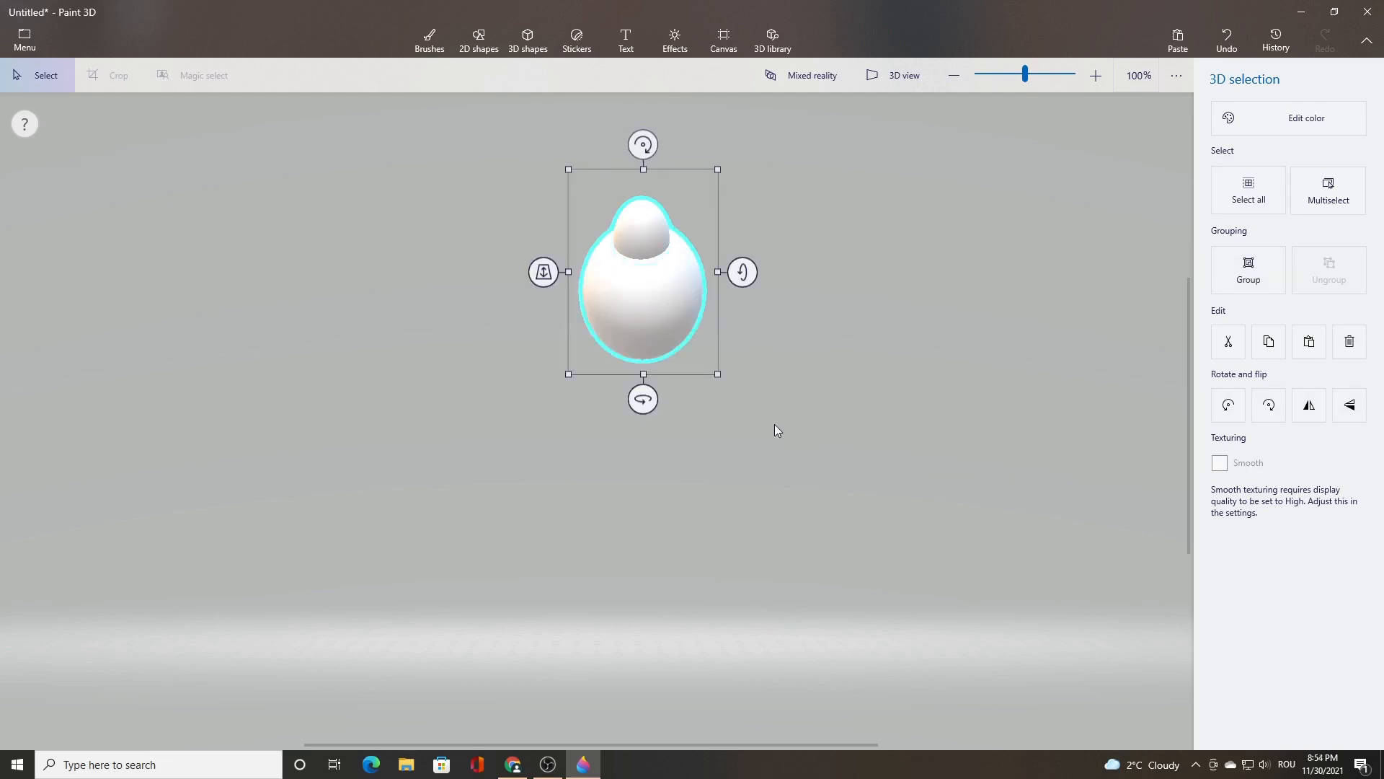
{"action": "left_click_drag", "start_coordinate": [643, 399], "coordinate": [698, 394]}
{"action": "left_click", "coordinate": [720, 228]}
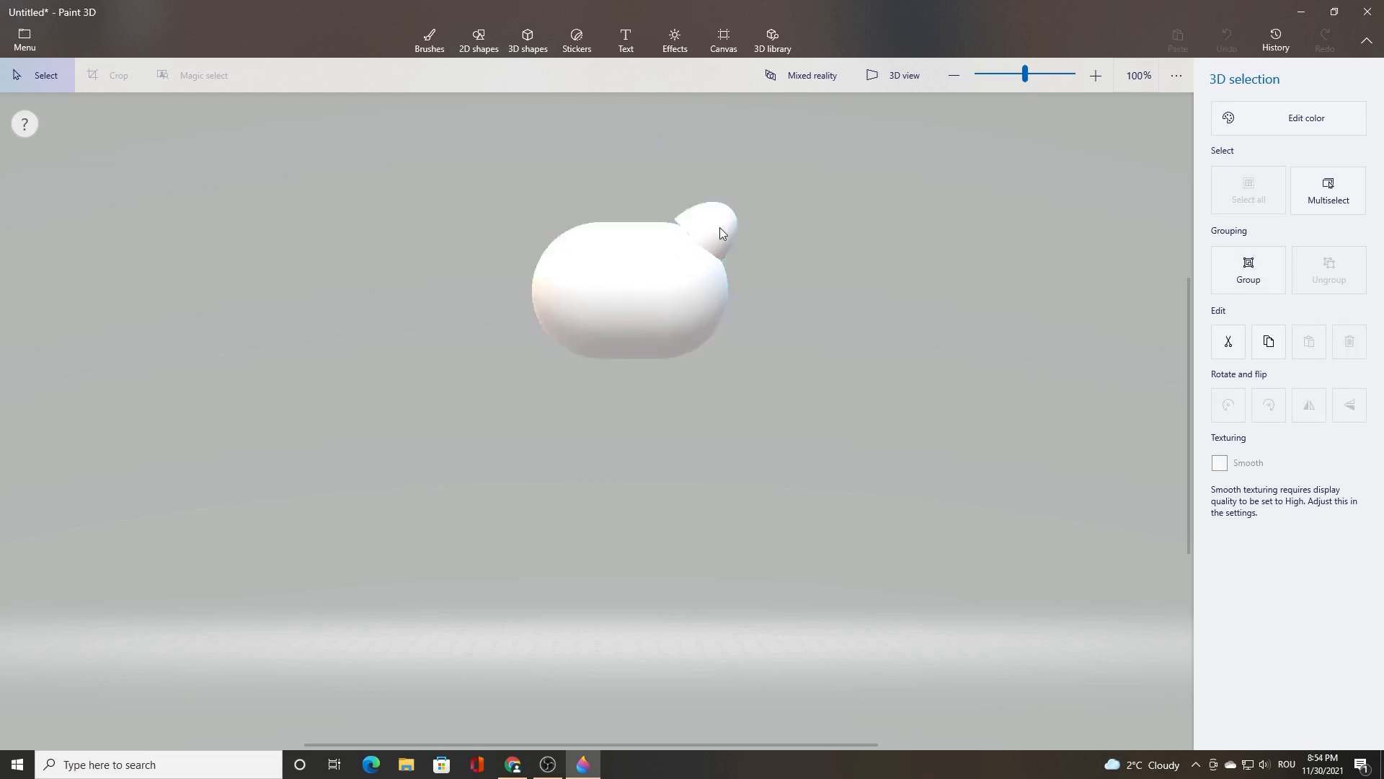
Step: Duplicate the right ear, flip the copy horizontally and place it on the head's upper left corner
{"action": "left_click", "coordinate": [723, 235]}
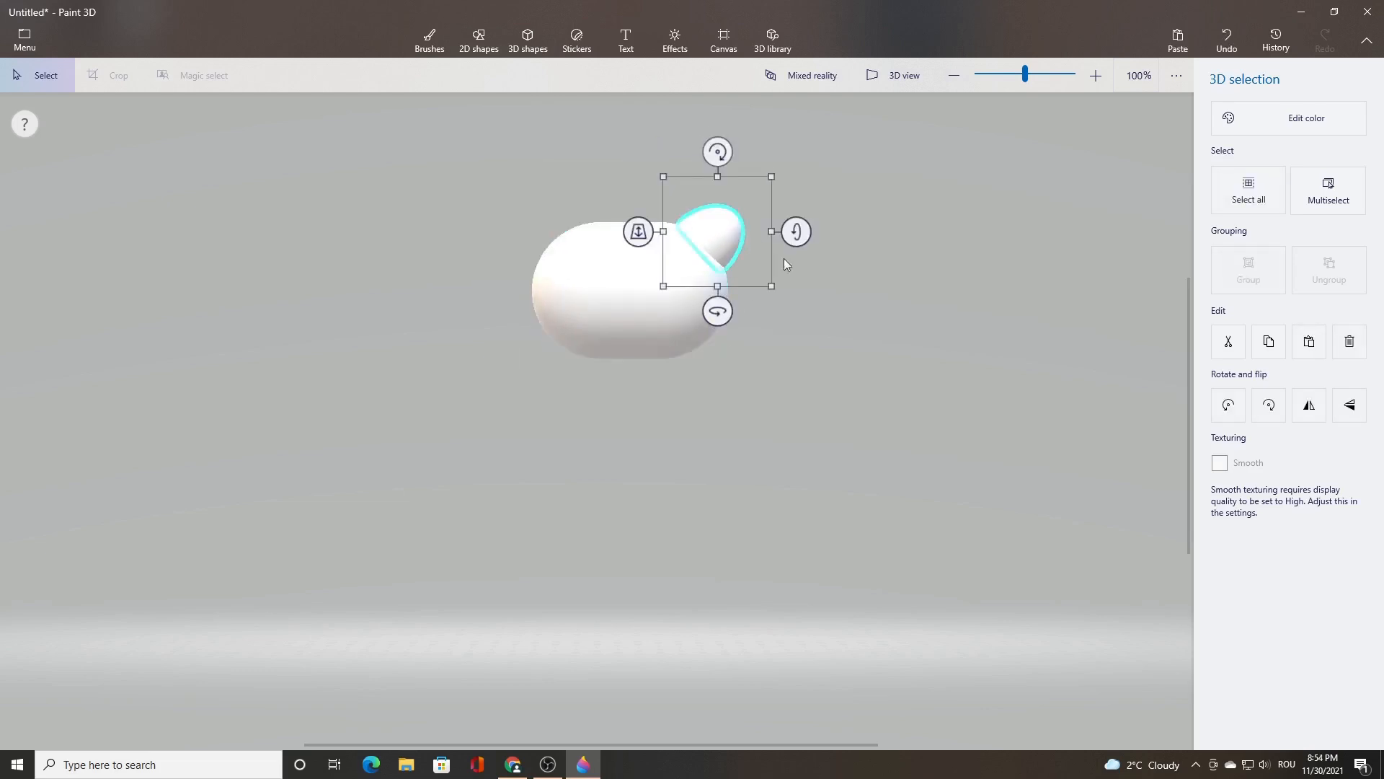
{"action": "left_click", "coordinate": [1269, 351]}
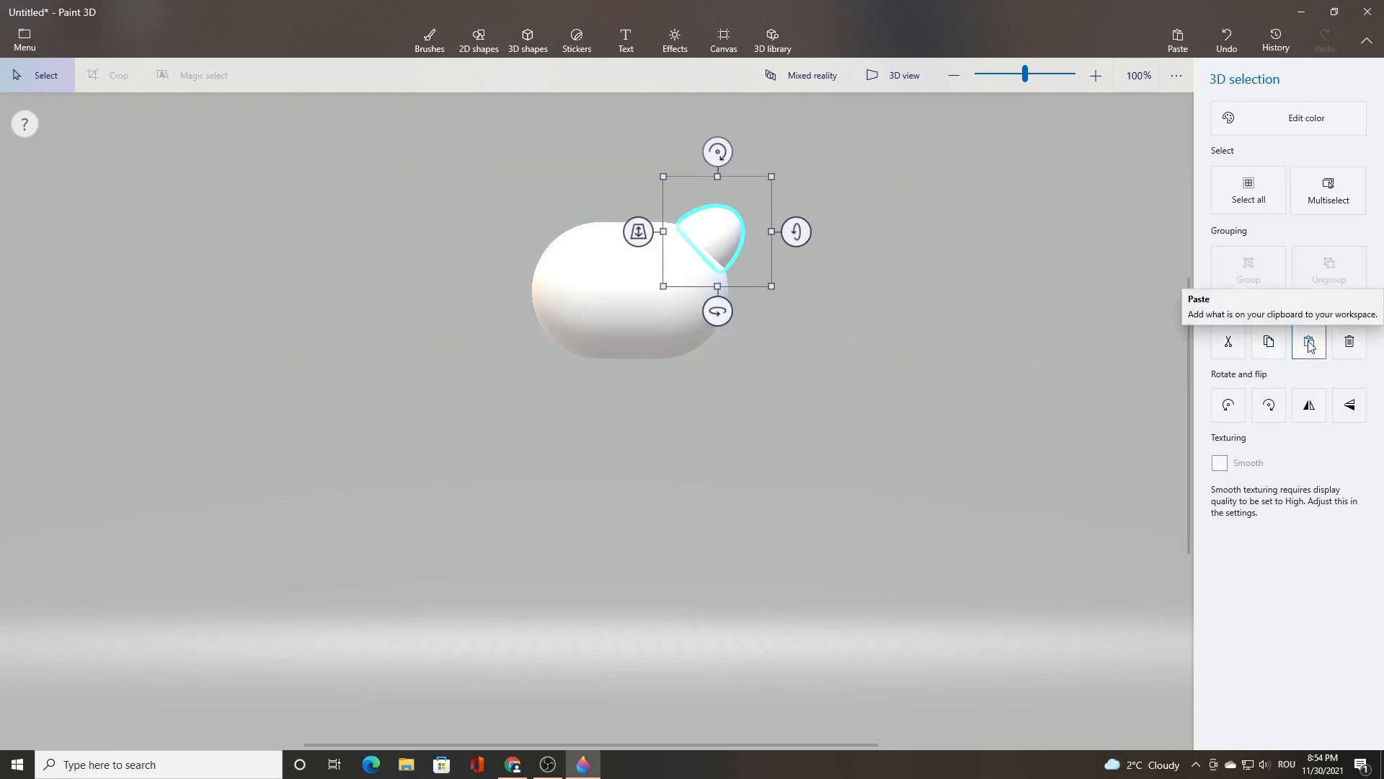
{"action": "left_click", "coordinate": [1309, 344]}
{"action": "left_click_drag", "start_coordinate": [735, 236], "coordinate": [558, 220]}
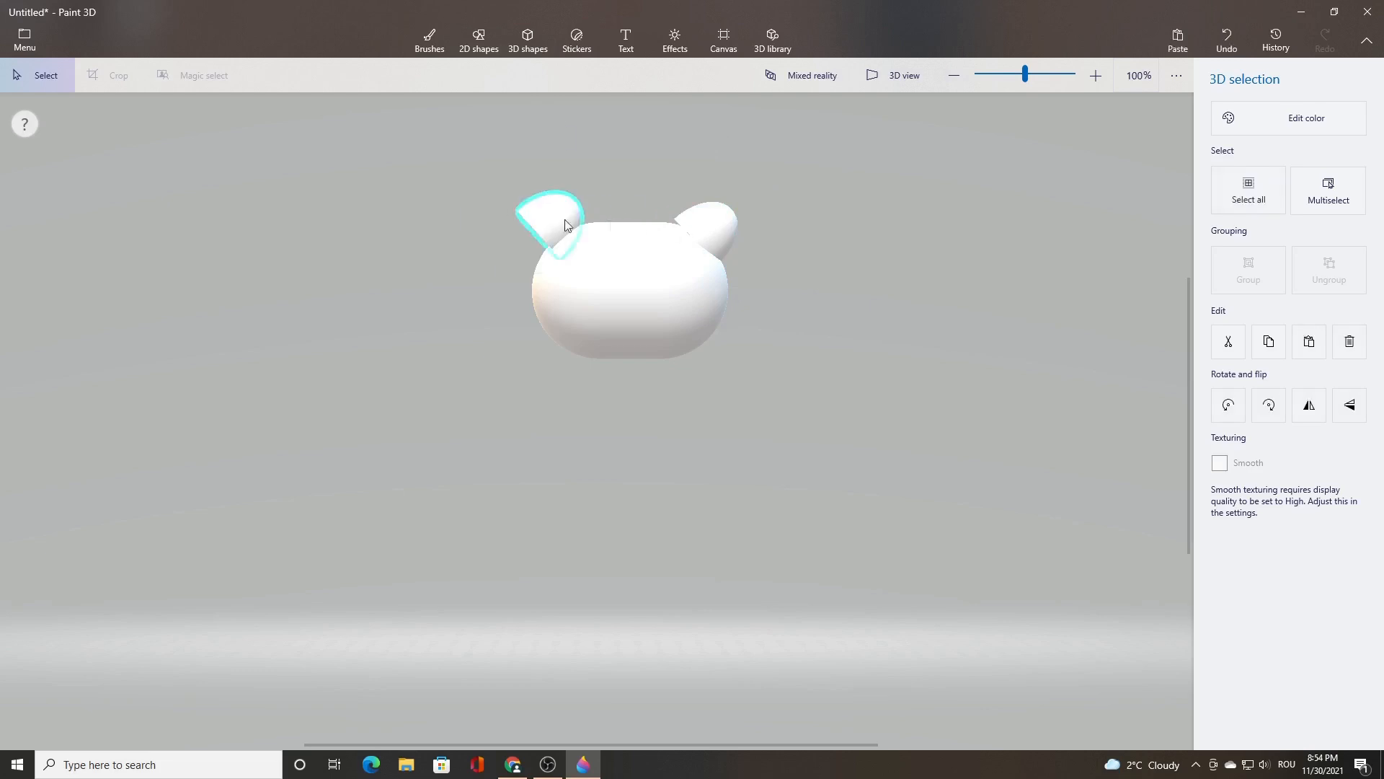
{"action": "left_click", "coordinate": [1317, 421]}
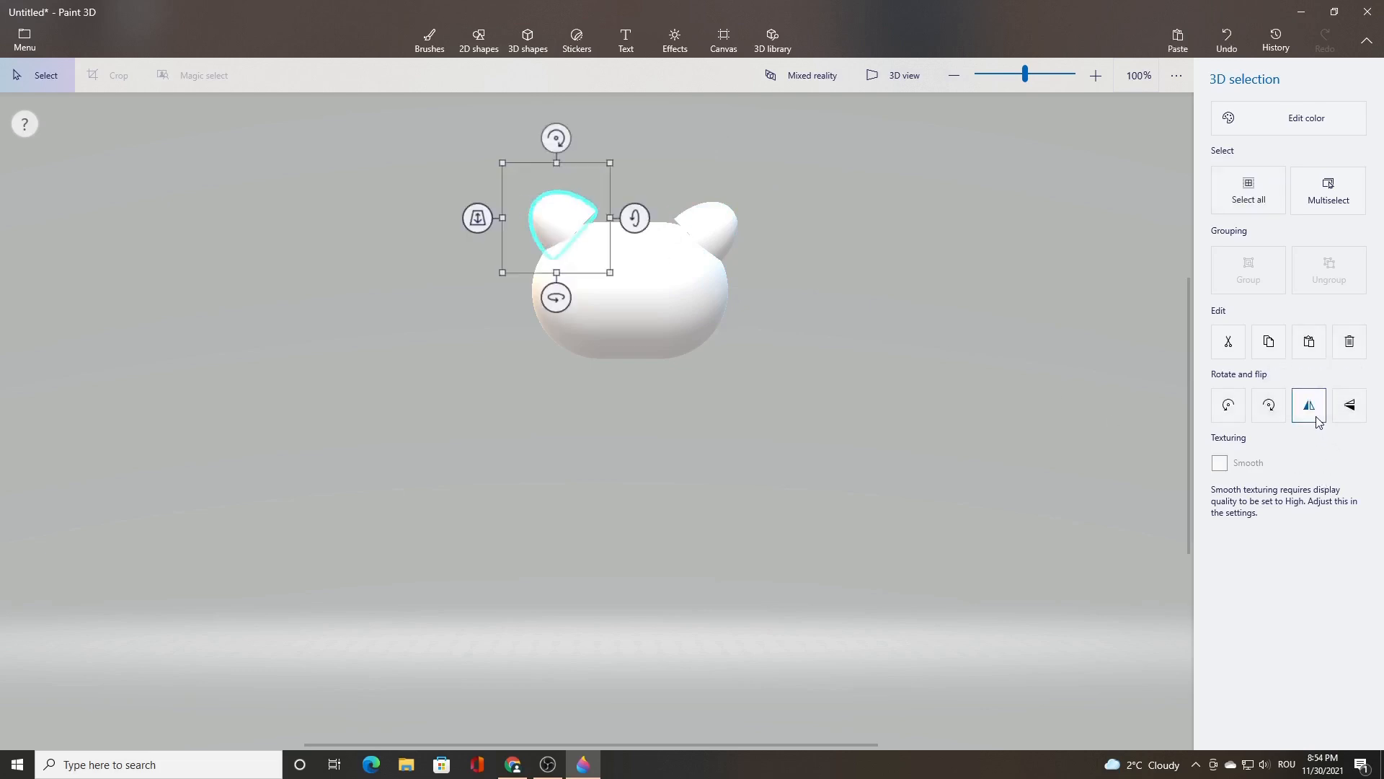
{"action": "left_click_drag", "start_coordinate": [581, 223], "coordinate": [560, 236]}
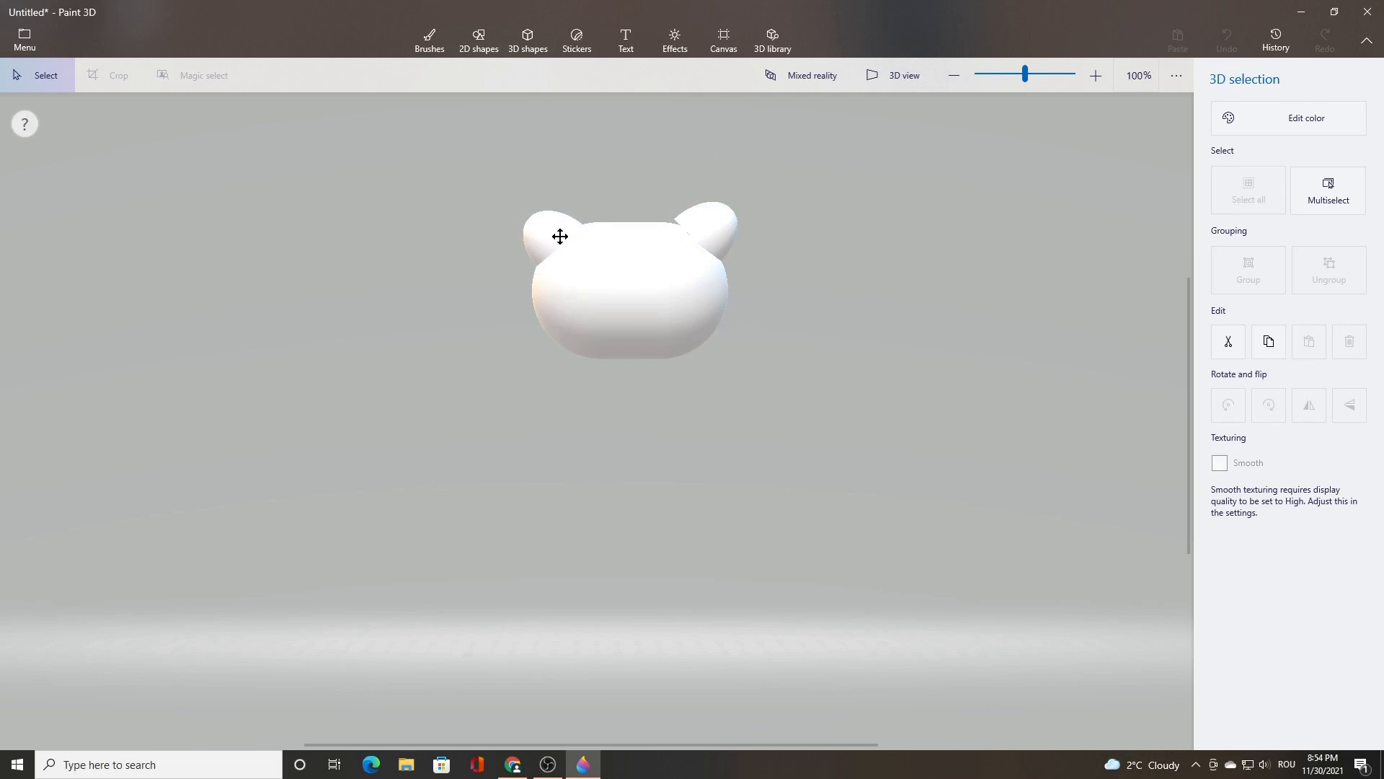
Step: Nudge both ears into matching, symmetrical positions on the head's upper corners
{"action": "left_click", "coordinate": [721, 232]}
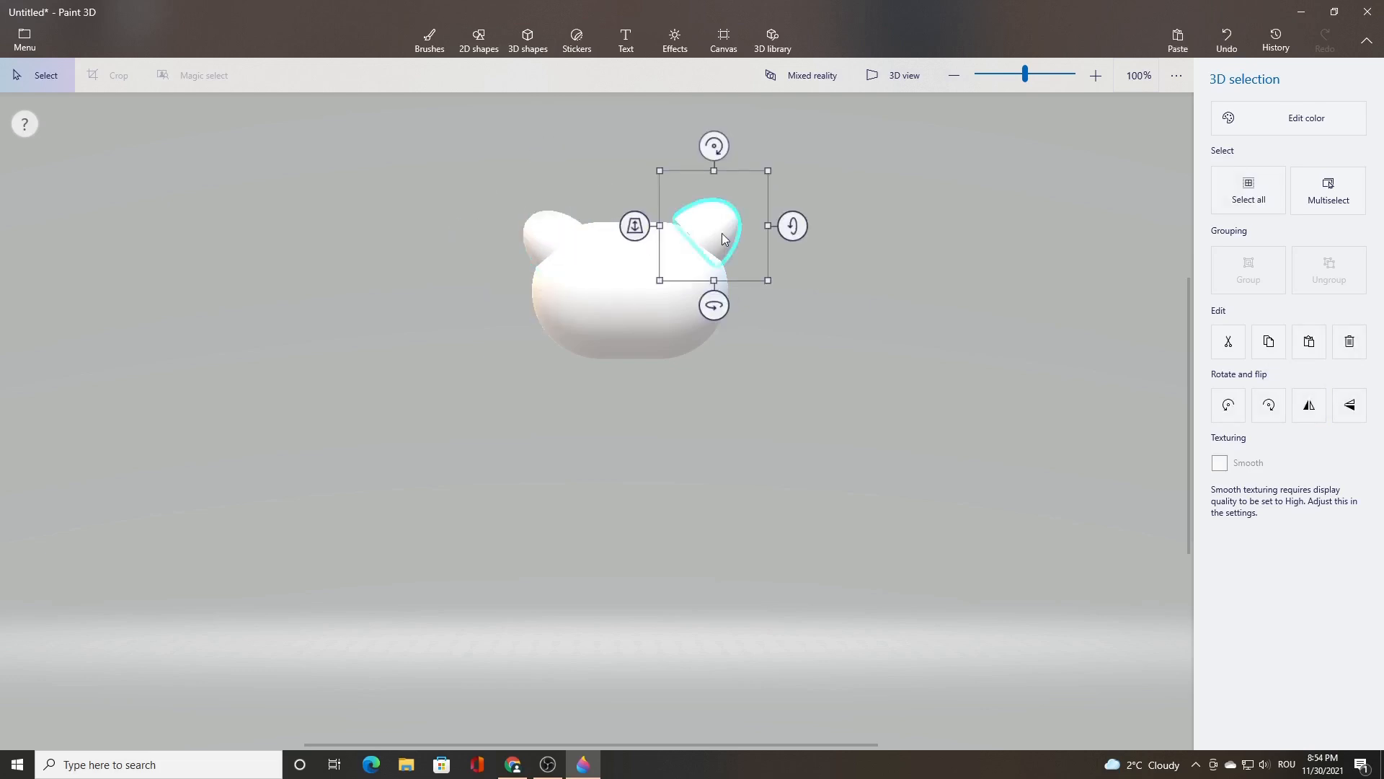
{"action": "left_click_drag", "start_coordinate": [721, 232], "coordinate": [723, 241]}
{"action": "left_click", "coordinate": [551, 224]}
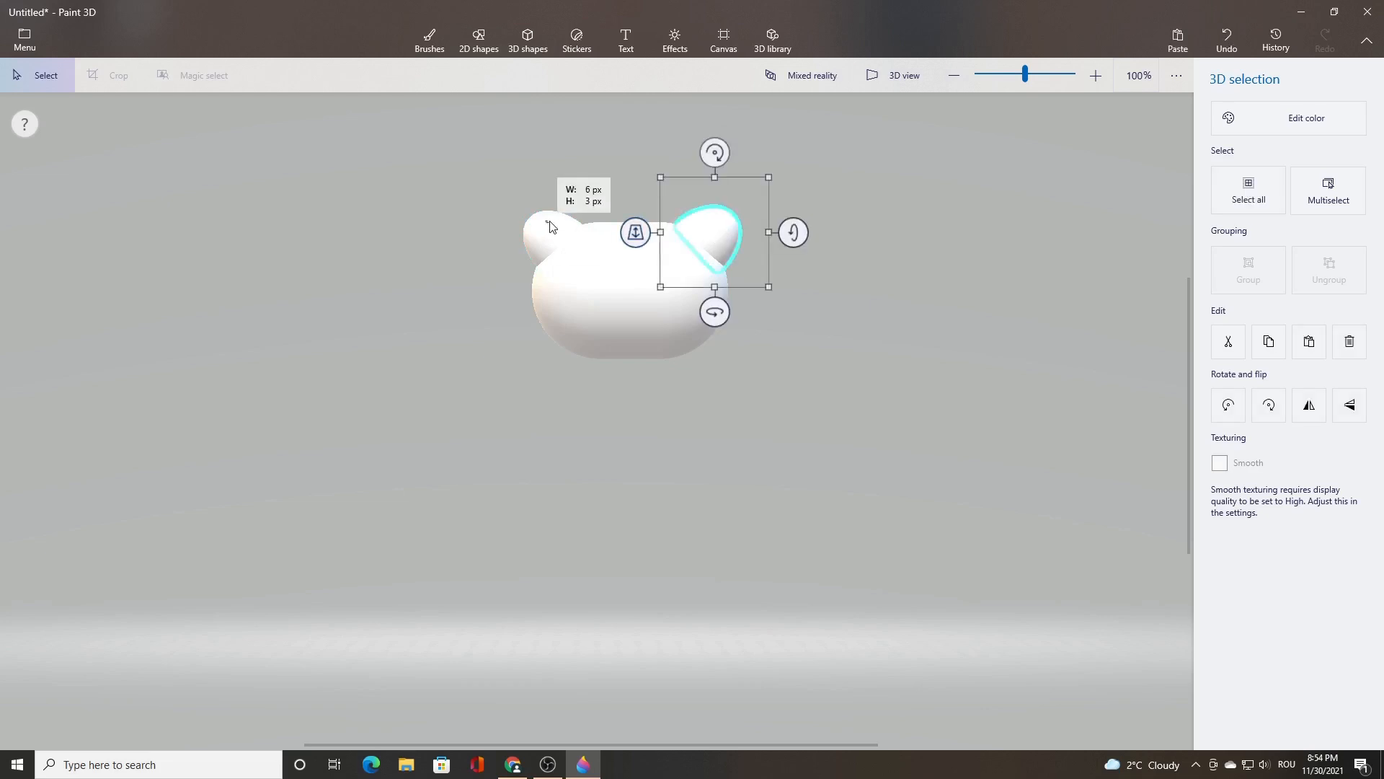
{"action": "left_click", "coordinate": [553, 227]}
{"action": "left_click_drag", "start_coordinate": [549, 228], "coordinate": [554, 227]}
{"action": "left_click", "coordinate": [712, 235]}
{"action": "left_click_drag", "start_coordinate": [712, 236], "coordinate": [707, 232]}
{"action": "left_click", "coordinate": [833, 319]}
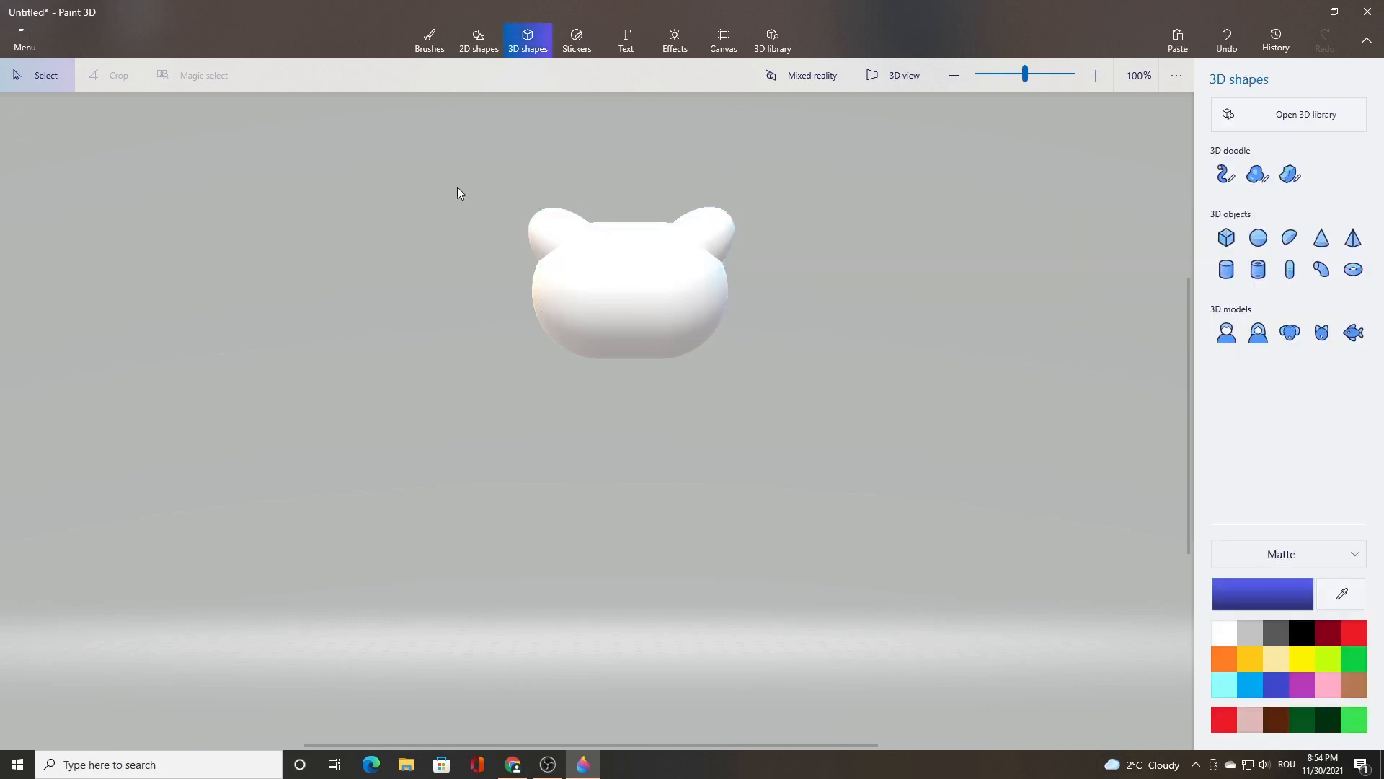
Step: Move the left ear slightly up and inward, and rotate the whole head to check the ears' alignment
{"action": "left_click", "coordinate": [553, 226]}
{"action": "left_click_drag", "start_coordinate": [554, 226], "coordinate": [557, 222]}
{"action": "left_click", "coordinate": [797, 368]}
{"action": "left_click_drag", "start_coordinate": [419, 178], "coordinate": [872, 399]}
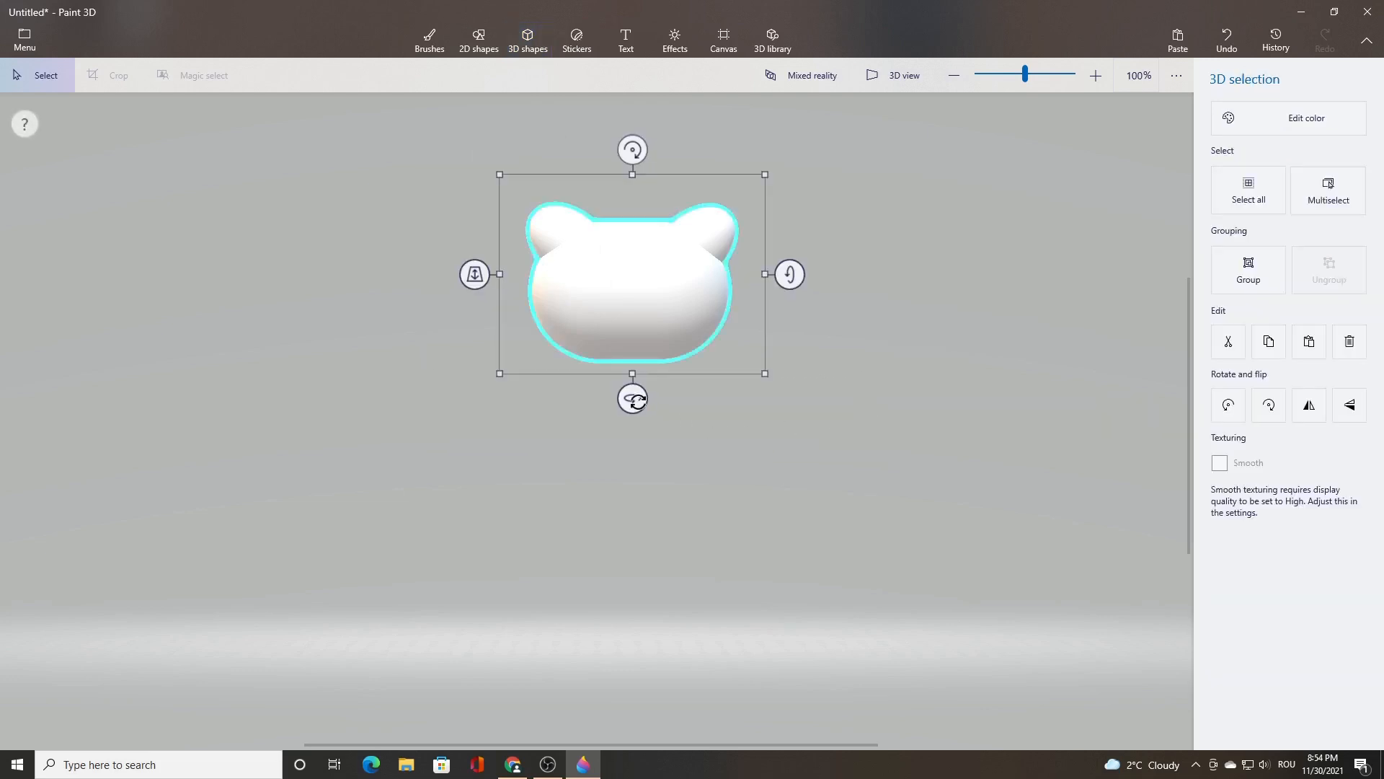
{"action": "mouse_move", "coordinate": [633, 399]}
{"action": "left_mouse_down"}
{"action": "mouse_move", "coordinate": [504, 396]}
{"action": "mouse_move", "coordinate": [627, 397]}
{"action": "left_mouse_up"}
{"action": "left_click", "coordinate": [767, 470]}
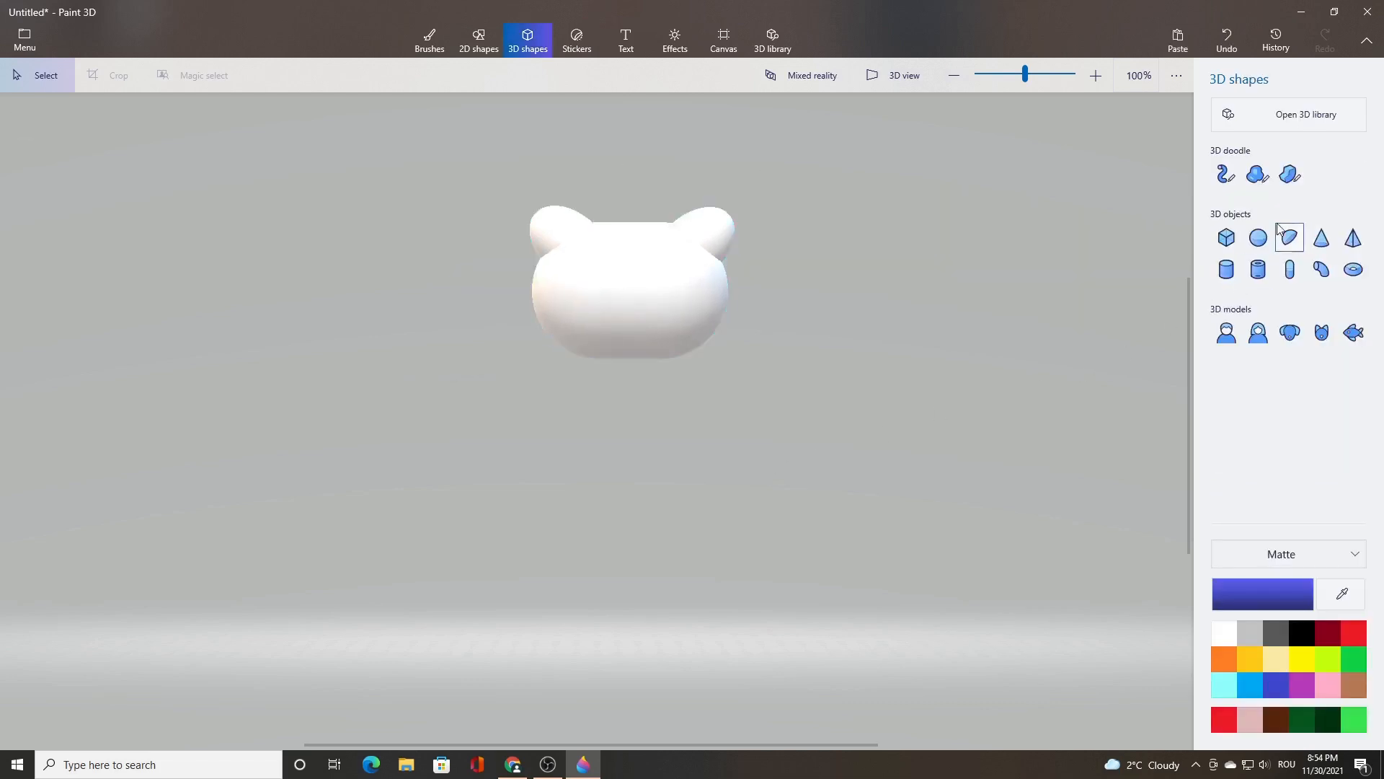
Step: Add a small 3D sphere to the right of the head and make it black with a polished metal material
{"action": "left_click", "coordinate": [1258, 237]}
{"action": "mouse_move", "coordinate": [933, 255]}
{"action": "left_mouse_down"}
{"action": "mouse_move", "coordinate": [962, 279]}
{"action": "mouse_move", "coordinate": [941, 282]}
{"action": "mouse_move", "coordinate": [963, 289]}
{"action": "left_mouse_up"}
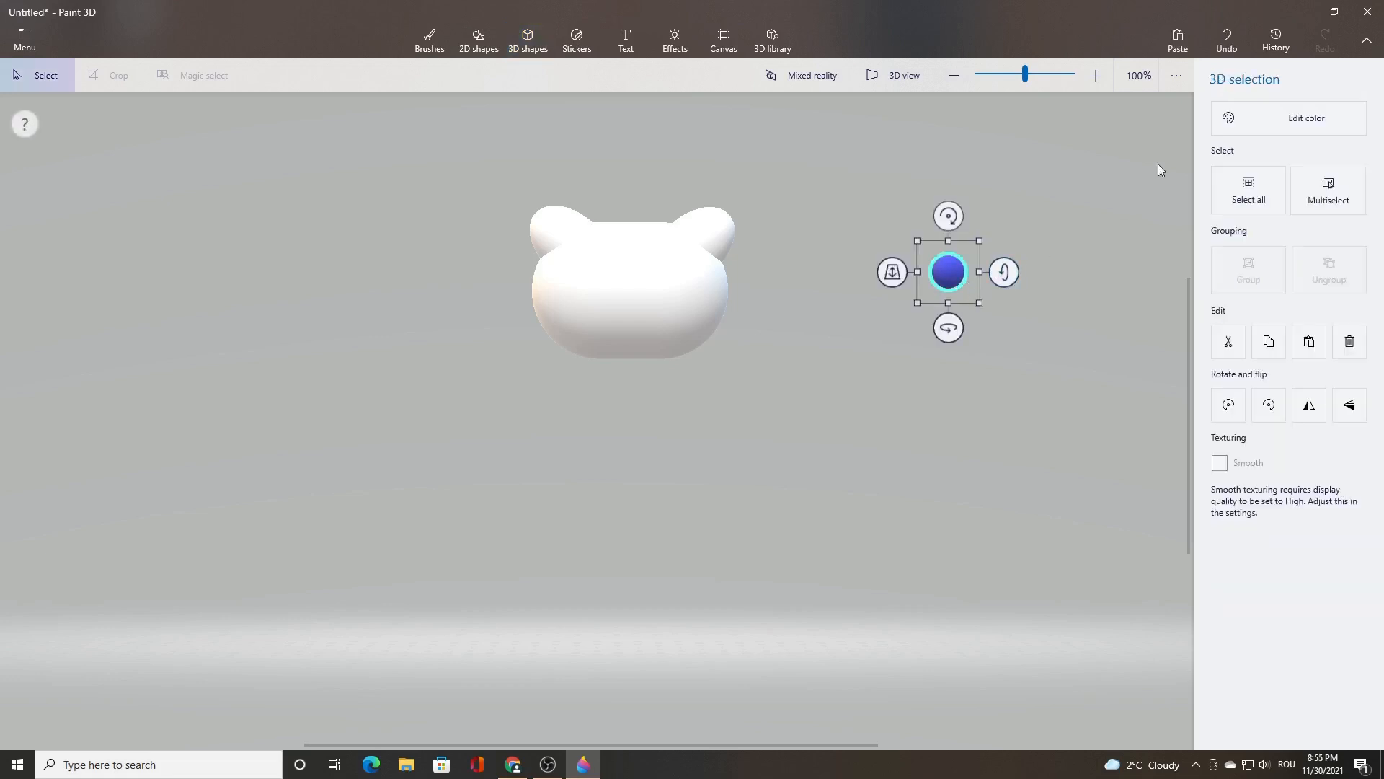
{"action": "left_click", "coordinate": [1228, 120]}
{"action": "left_click", "coordinate": [1121, 228]}
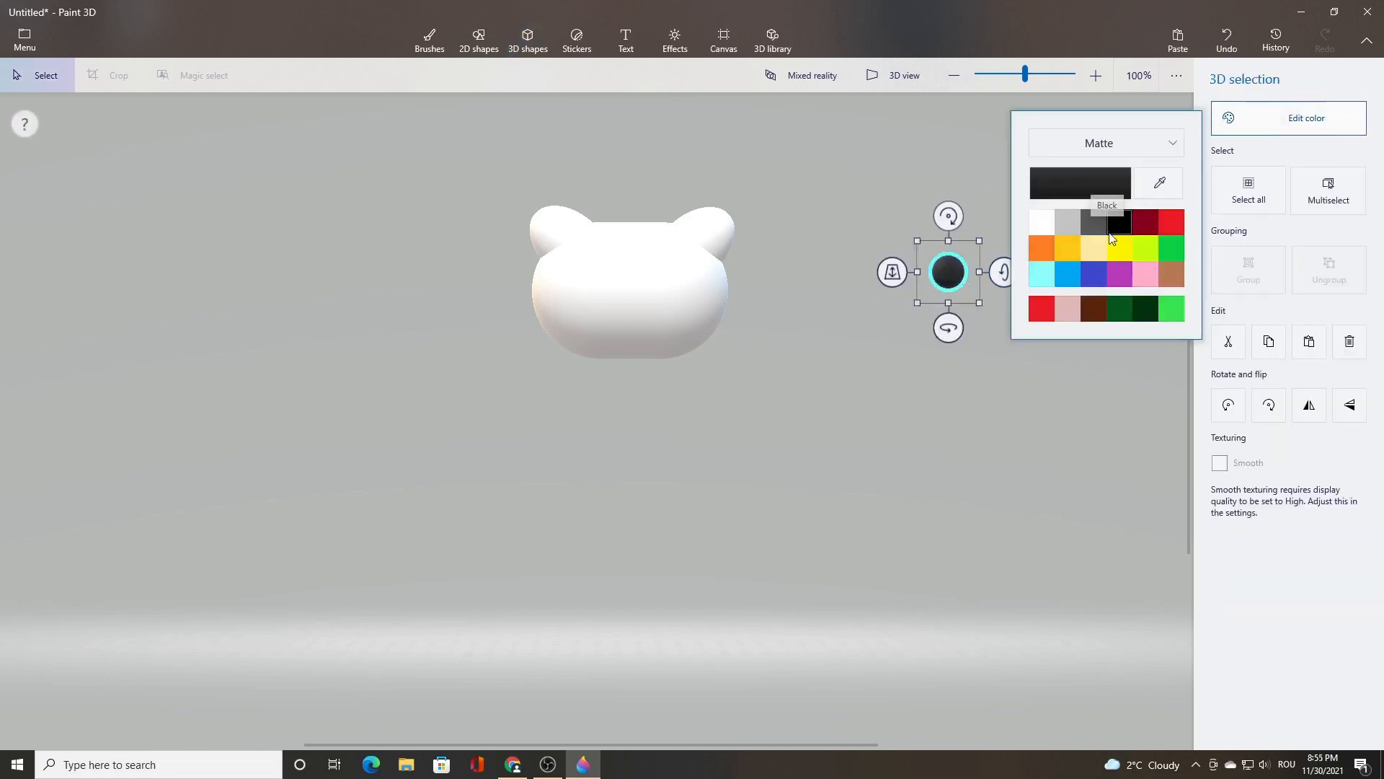
{"action": "left_click", "coordinate": [1138, 142]}
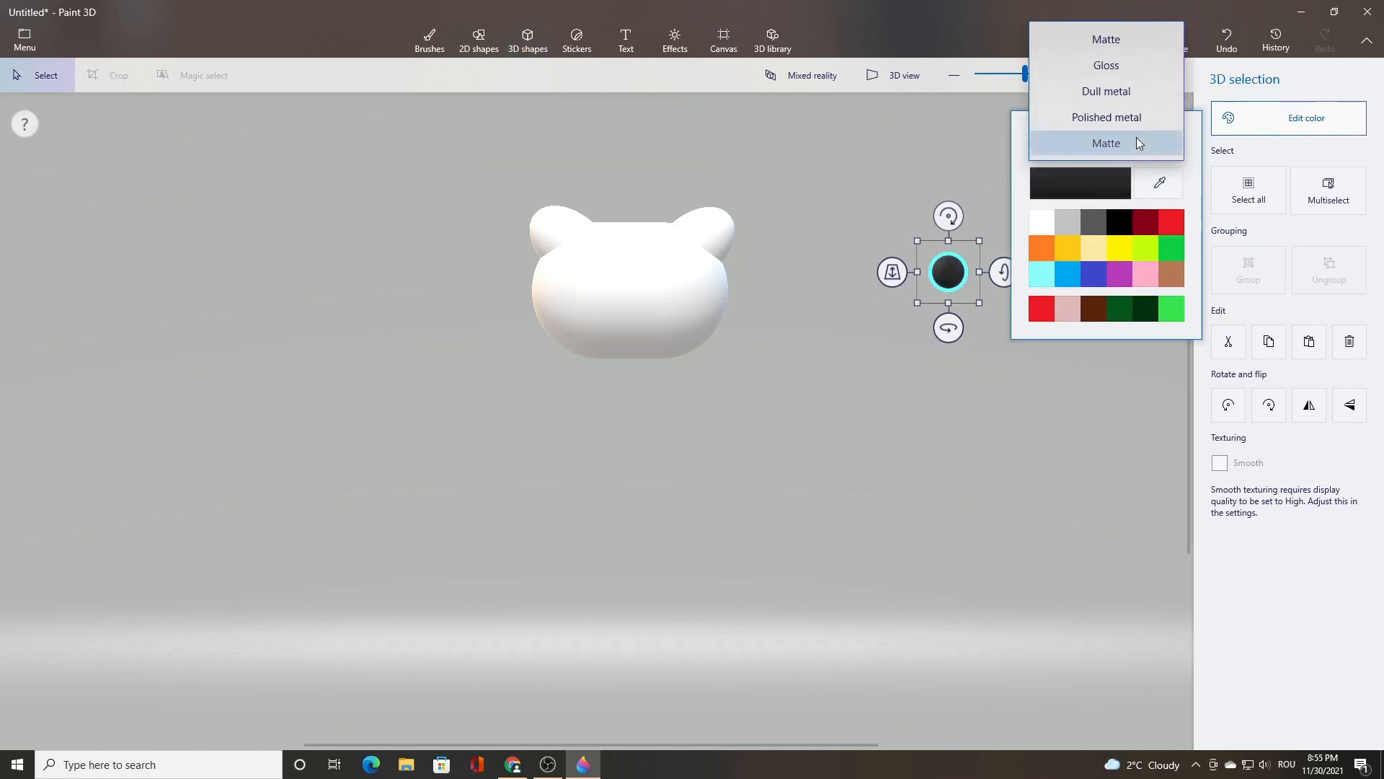
{"action": "left_click", "coordinate": [1128, 118]}
Step: Move the black sphere onto the left half of the face as an eye
{"action": "left_click", "coordinate": [936, 272]}
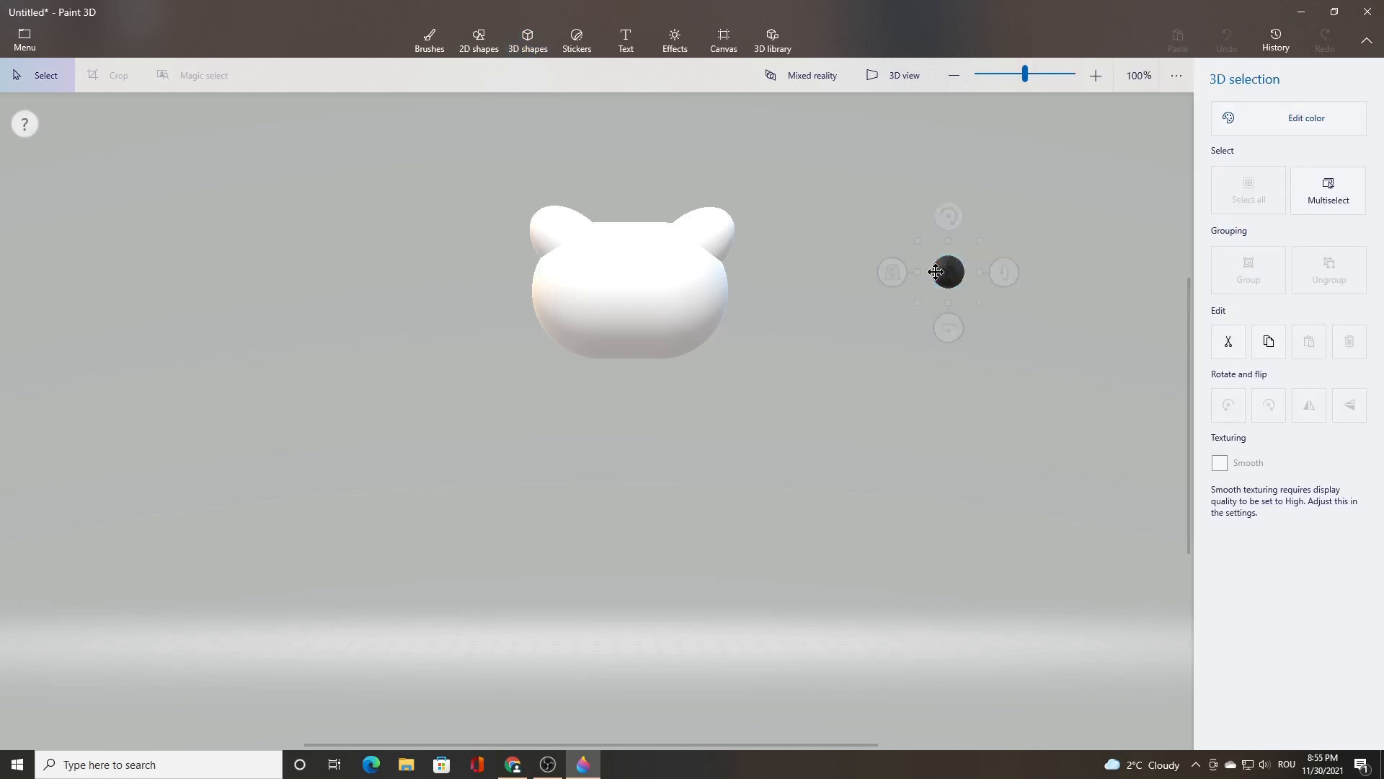
{"action": "left_click_drag", "start_coordinate": [936, 271], "coordinate": [529, 323]}
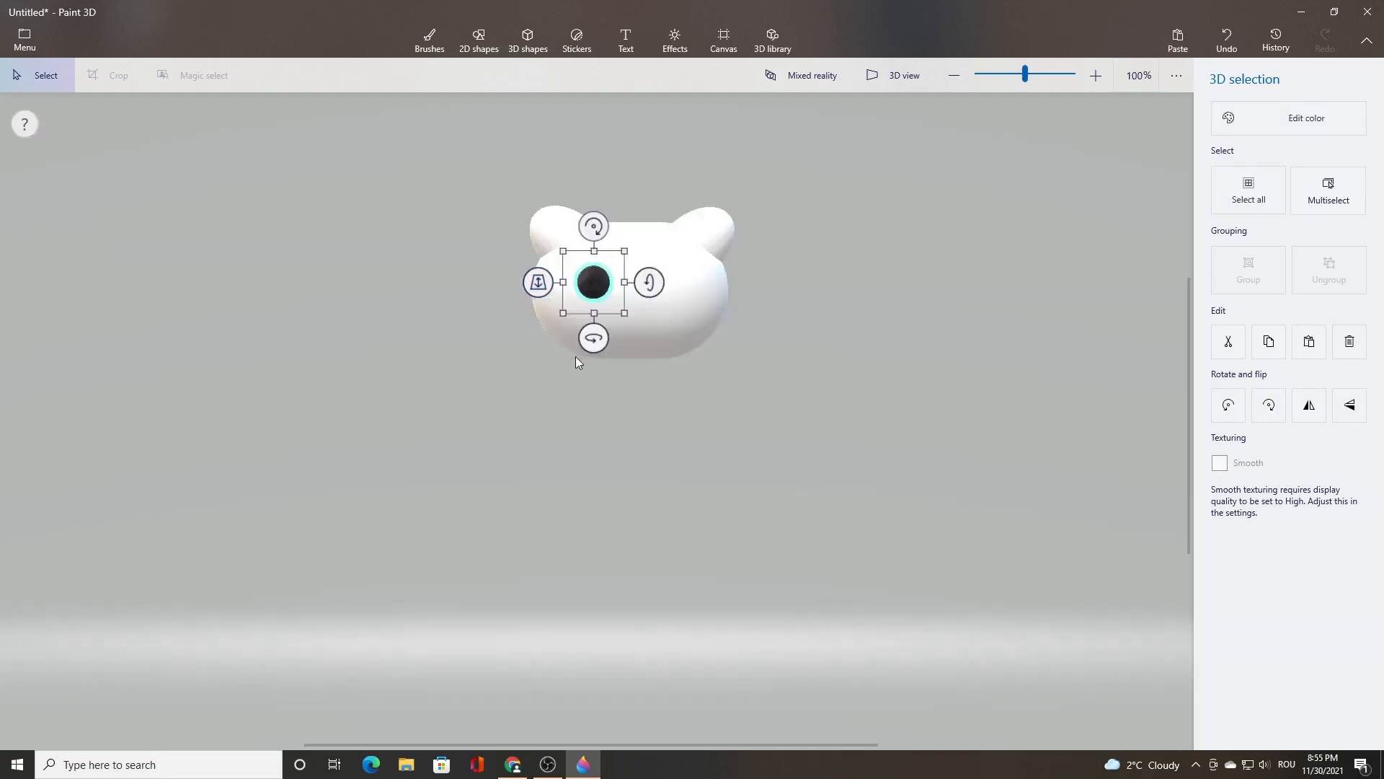
Step: Duplicate the black eye onto the right half of the face, level with the first, and spin the whole head to check the placement
{"action": "left_click", "coordinate": [683, 413]}
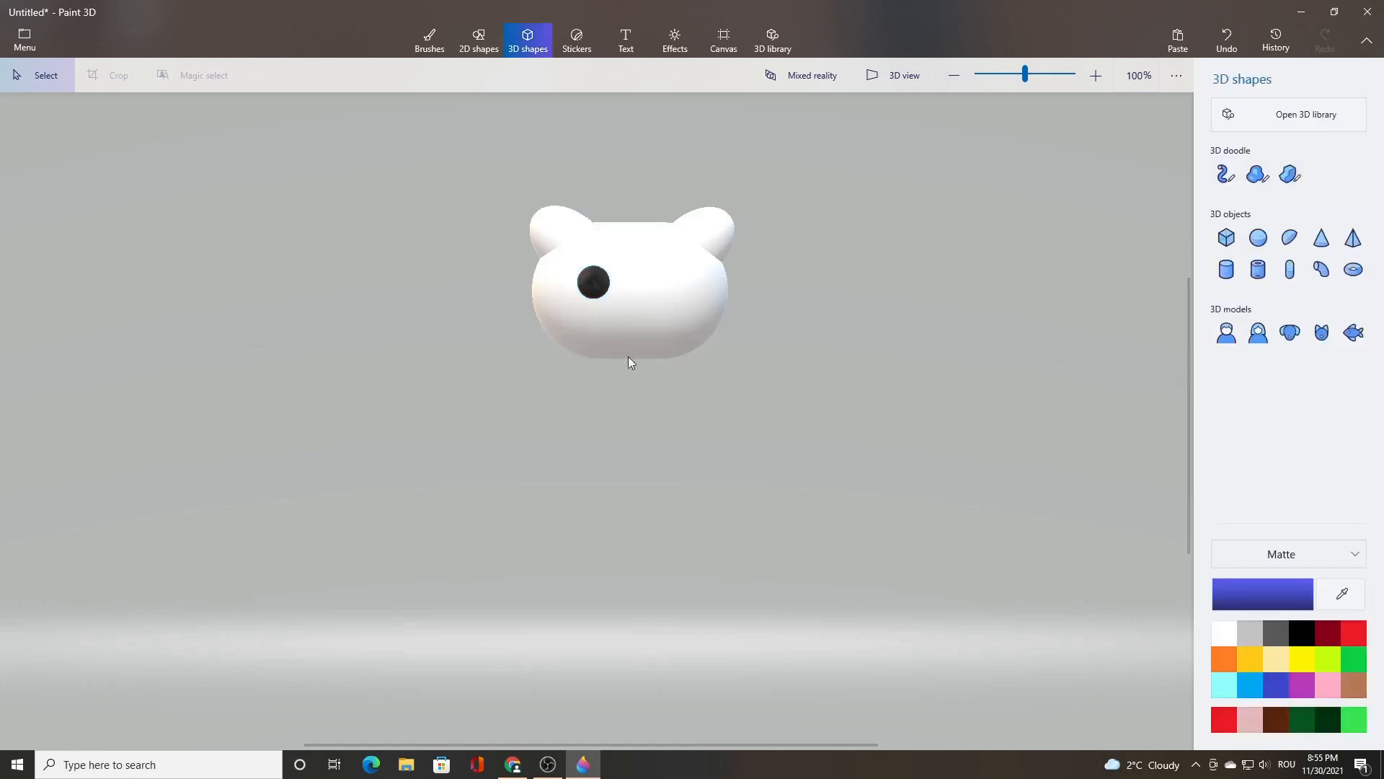
{"action": "left_click", "coordinate": [592, 283]}
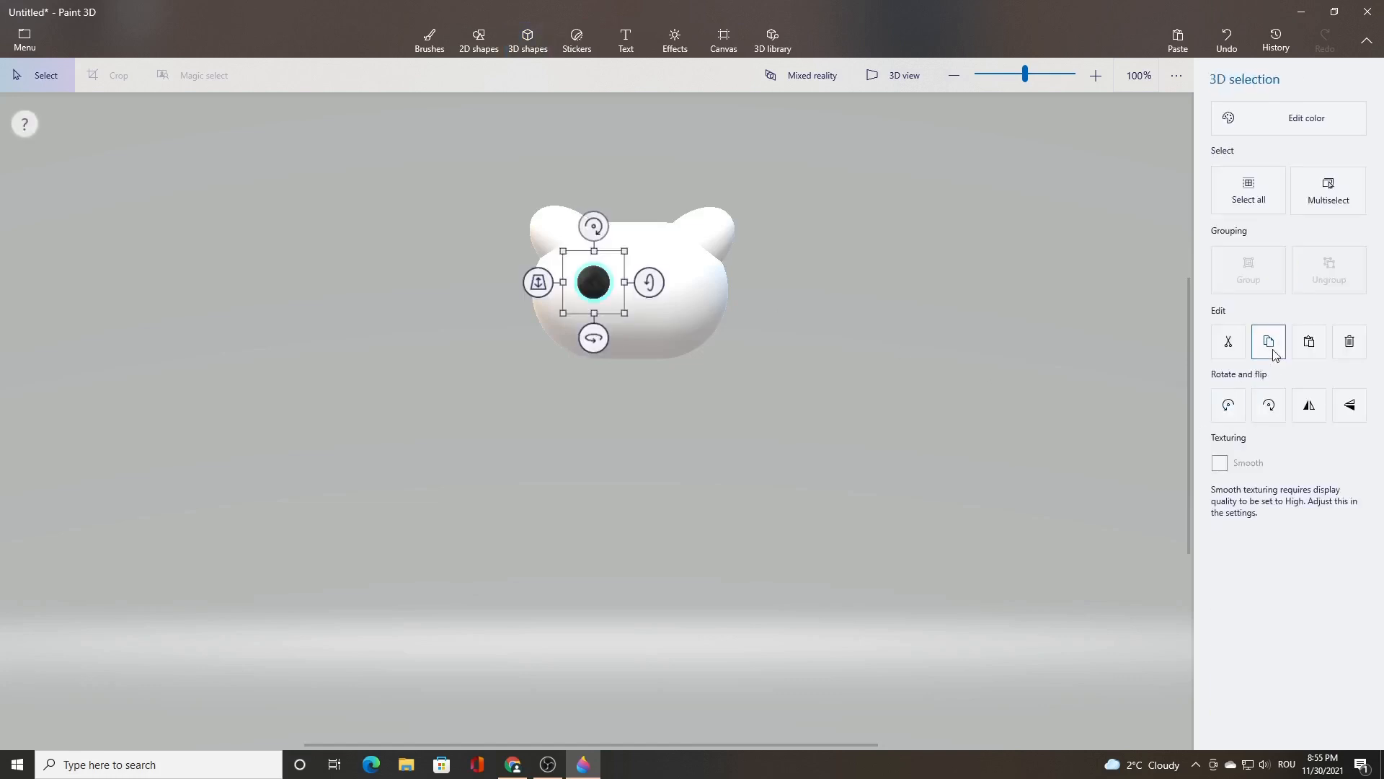
{"action": "left_click", "coordinate": [1309, 349]}
{"action": "left_click_drag", "start_coordinate": [596, 278], "coordinate": [665, 278]}
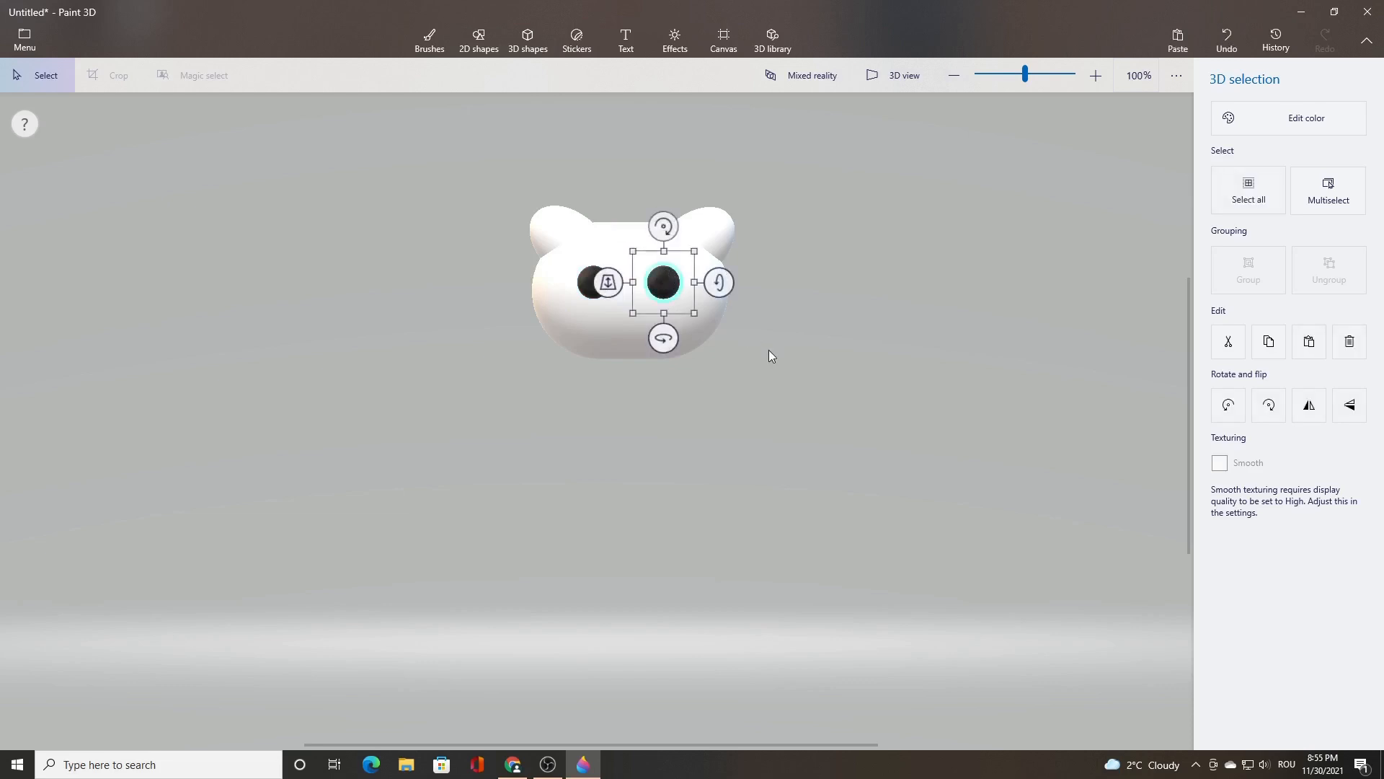
{"action": "left_click", "coordinate": [528, 39]}
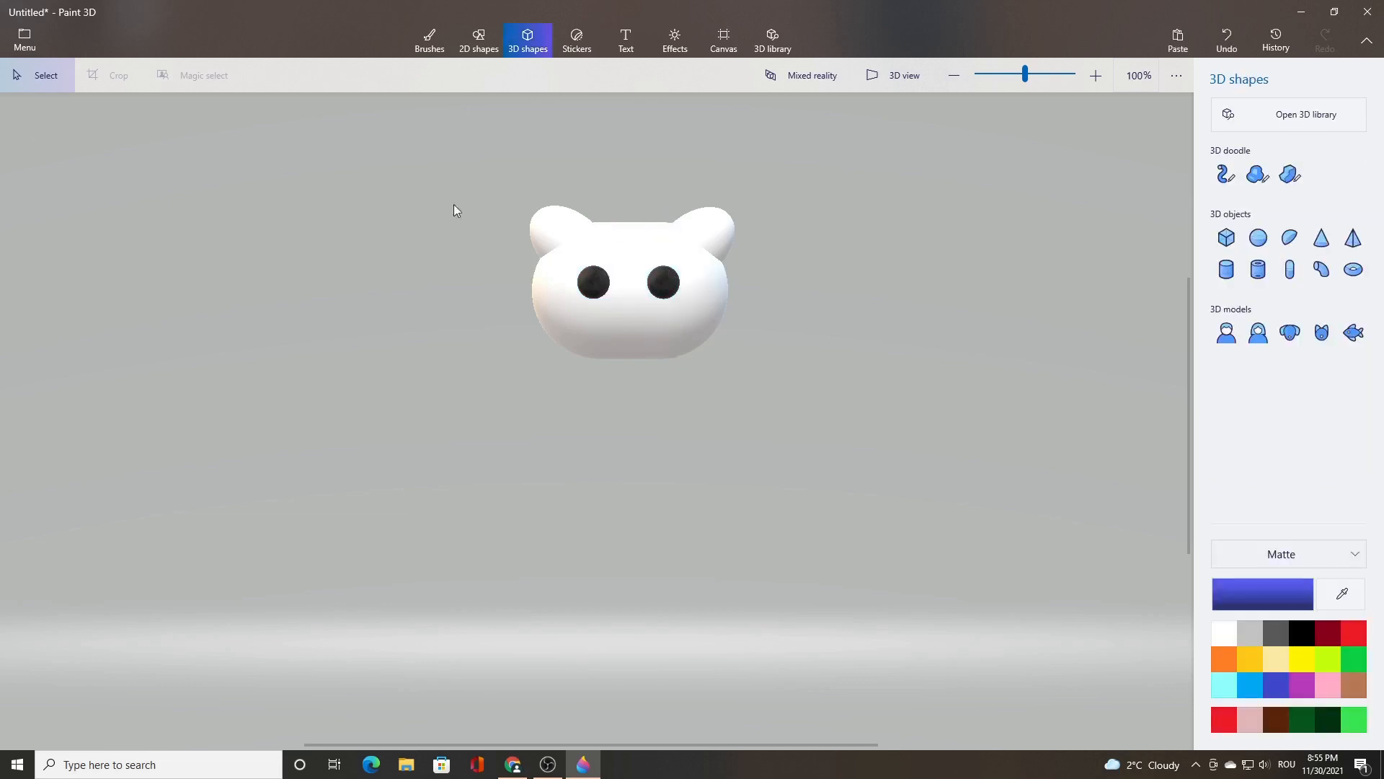
{"action": "left_click", "coordinate": [41, 81]}
{"action": "left_click_drag", "start_coordinate": [463, 180], "coordinate": [855, 433]}
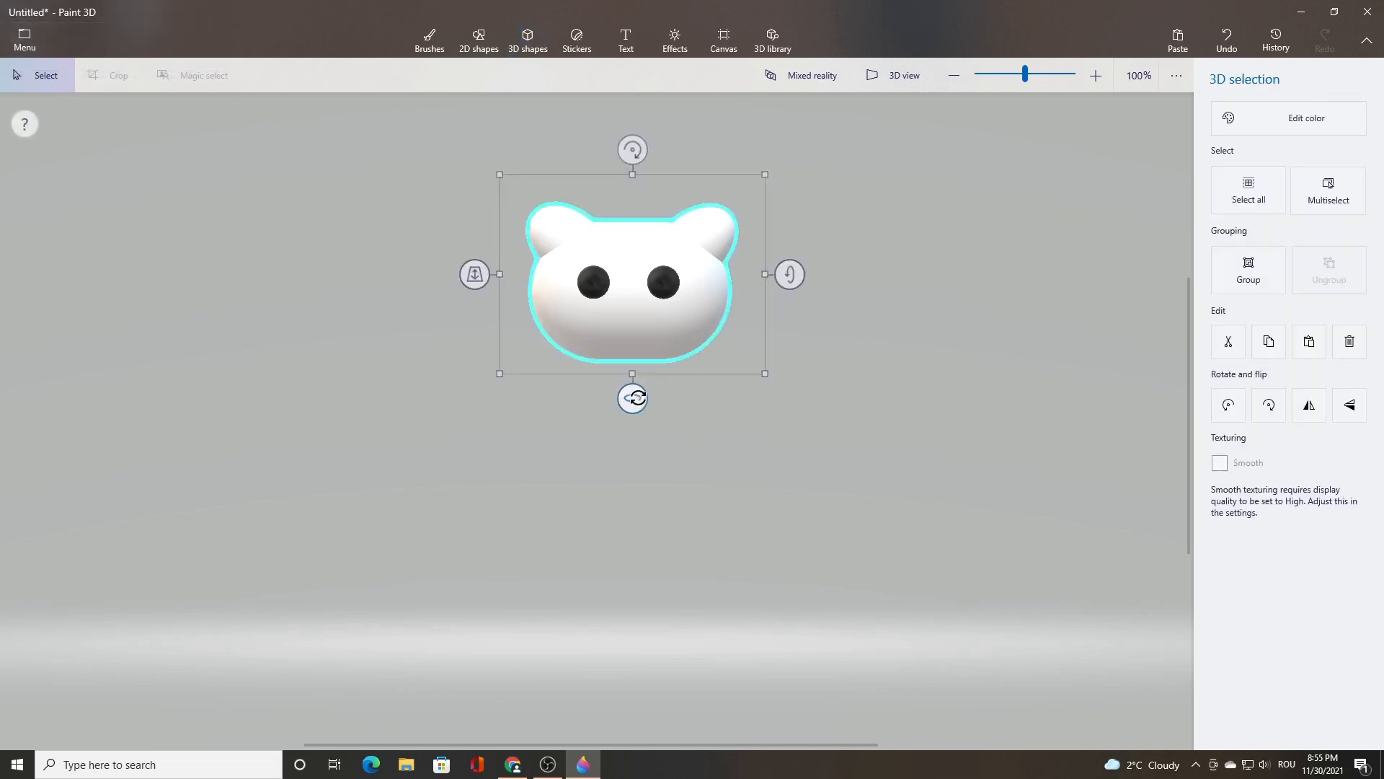
{"action": "mouse_move", "coordinate": [633, 398]}
{"action": "left_mouse_down"}
{"action": "mouse_move", "coordinate": [514, 399]}
{"action": "mouse_move", "coordinate": [633, 398]}
{"action": "left_mouse_up"}
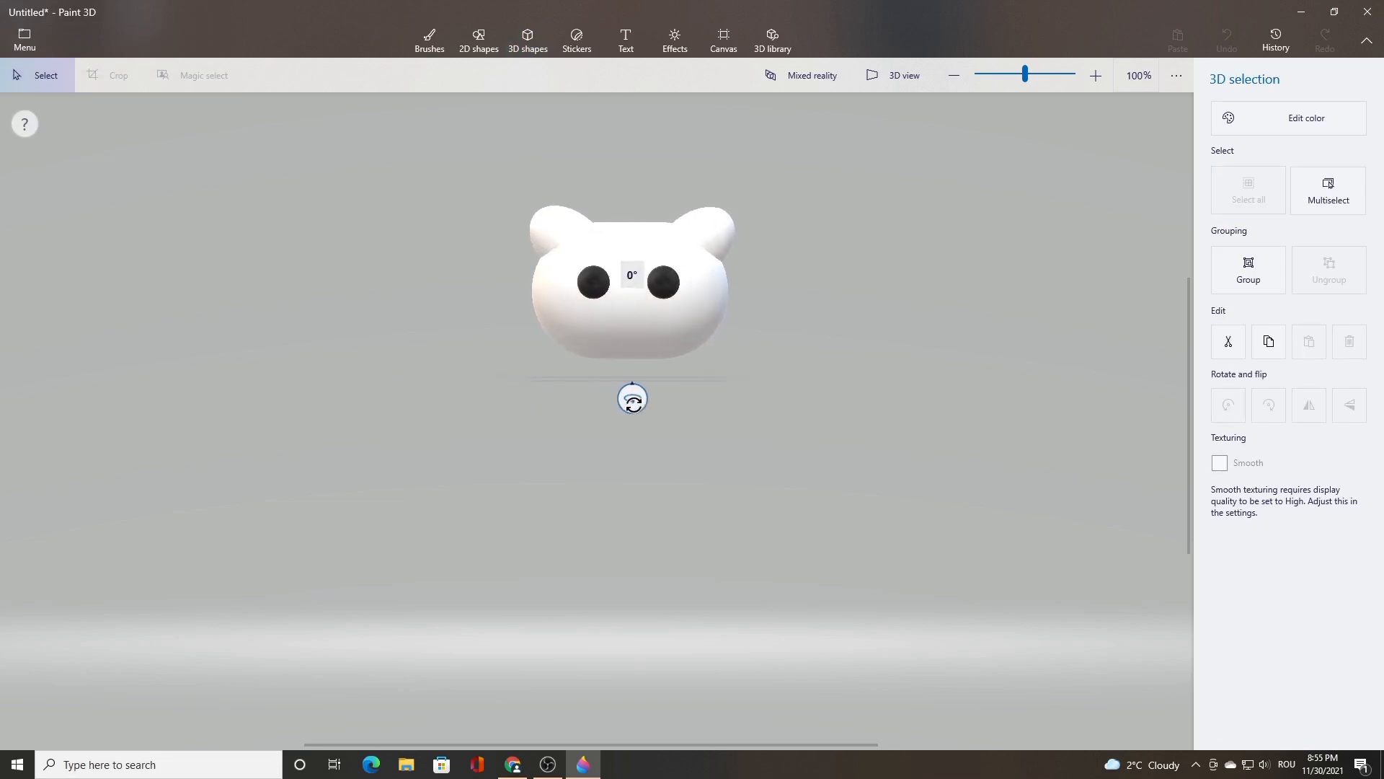
{"action": "left_click", "coordinate": [721, 502]}
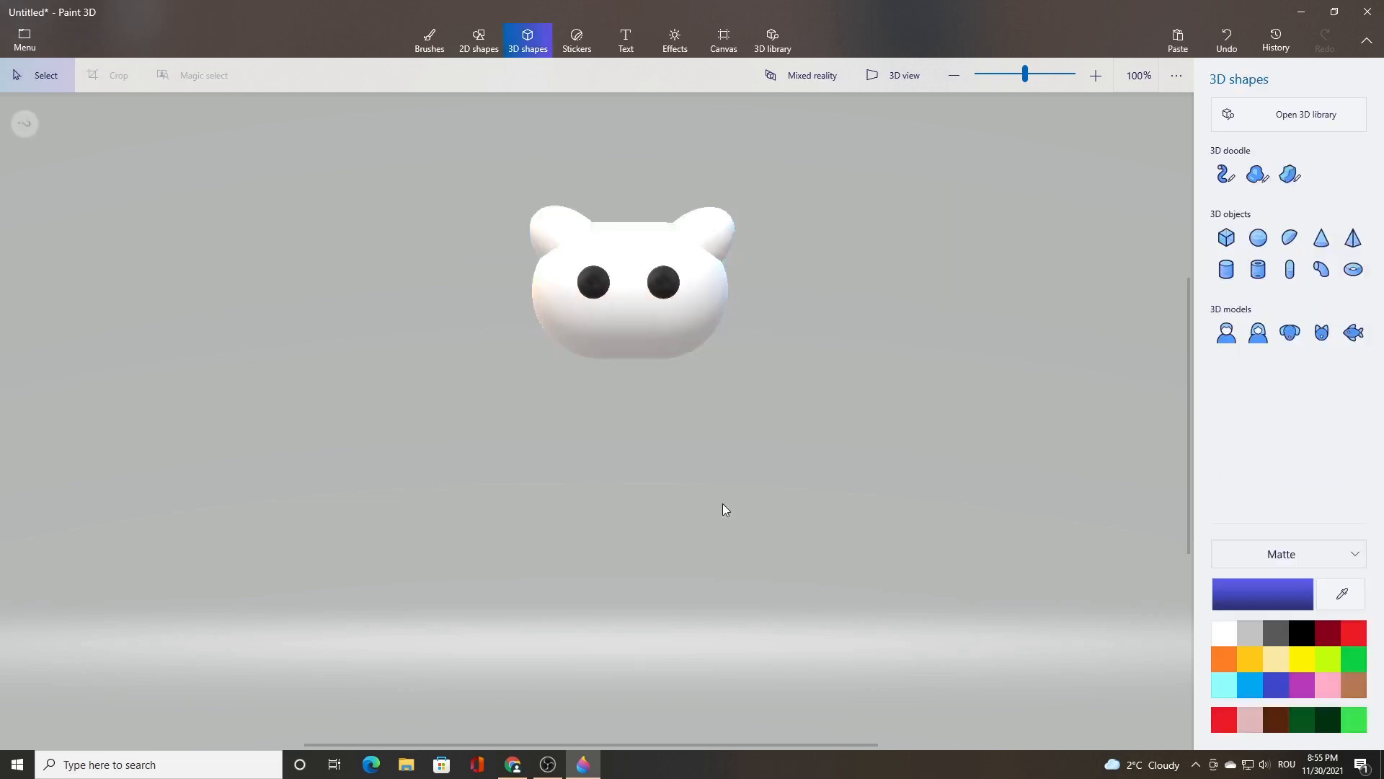
Step: Add a small horizontal 3D capsule to the right of the head and make it yellow with a matte material
{"action": "left_click", "coordinate": [1290, 271]}
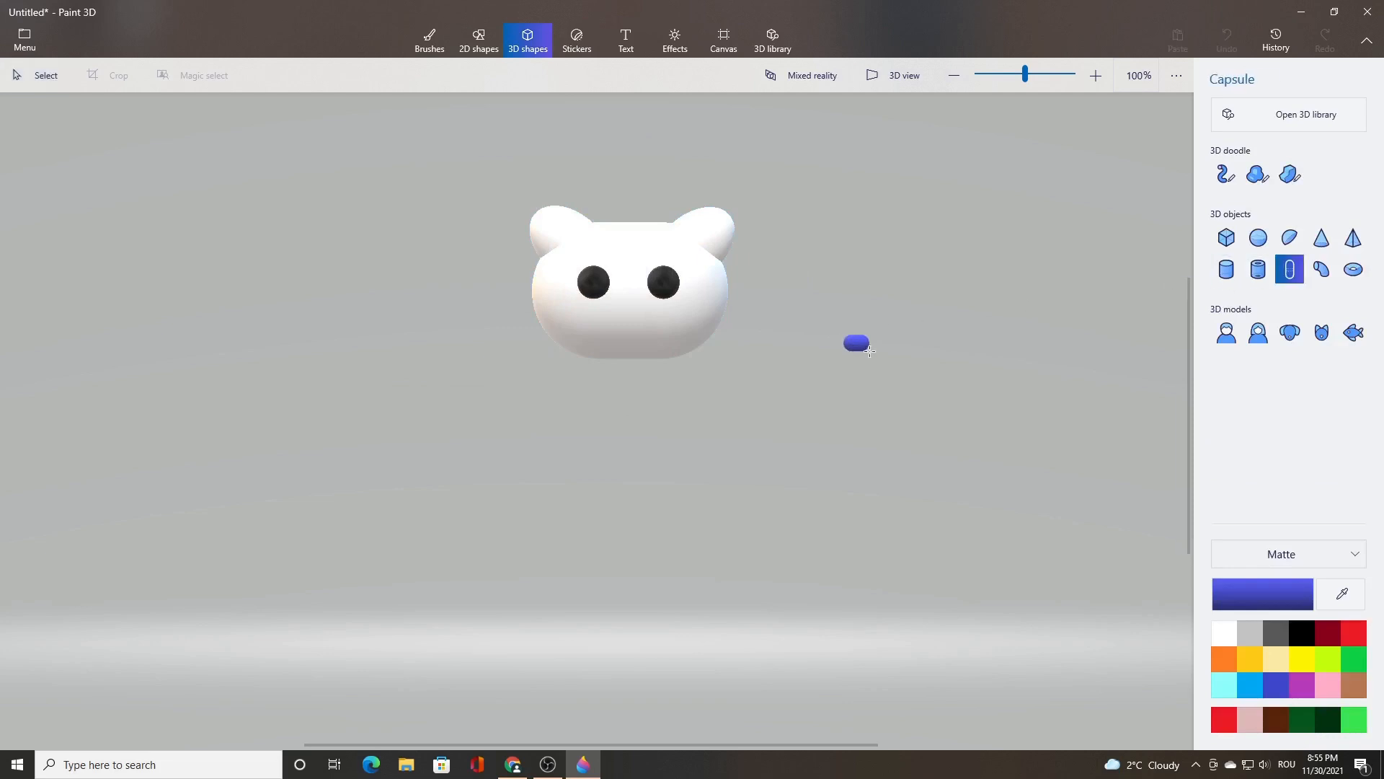
{"action": "left_click", "coordinate": [874, 352]}
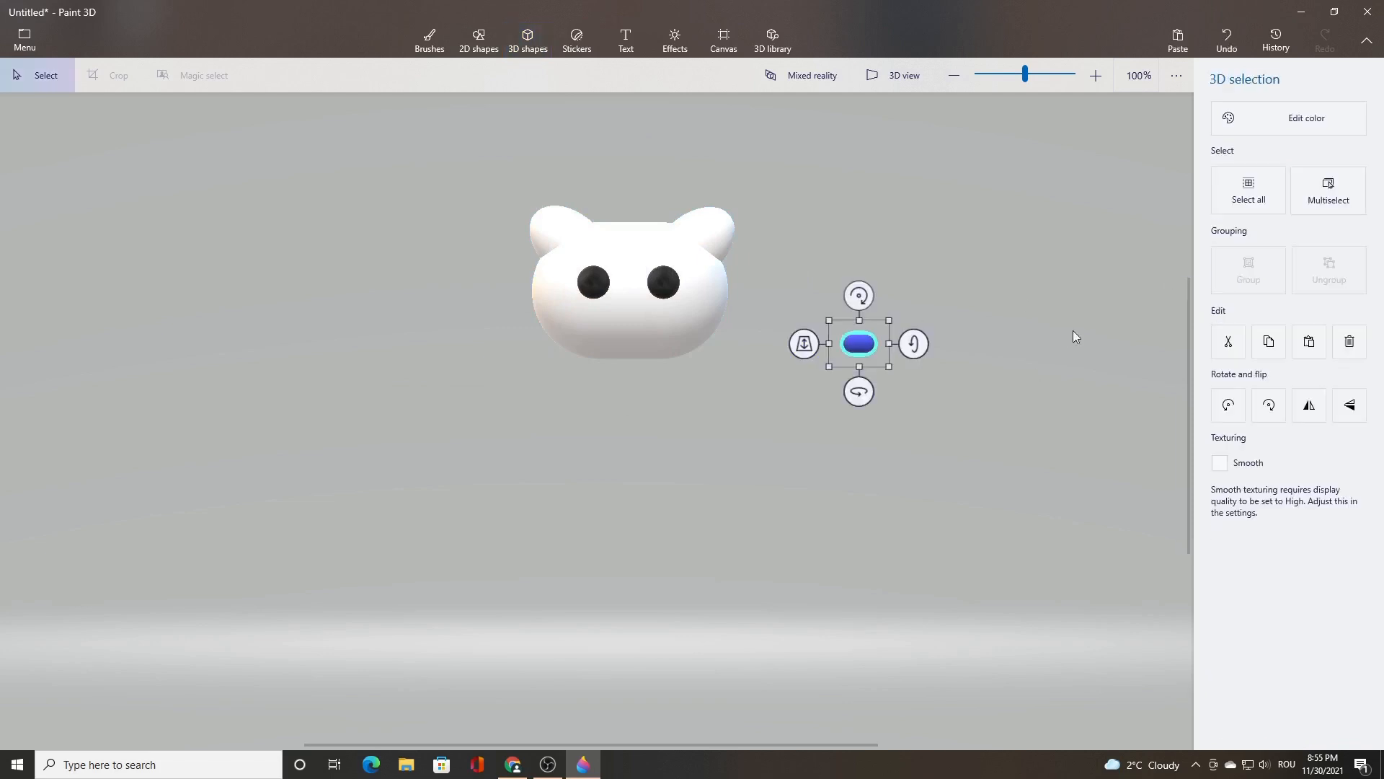
{"action": "left_click", "coordinate": [1243, 121]}
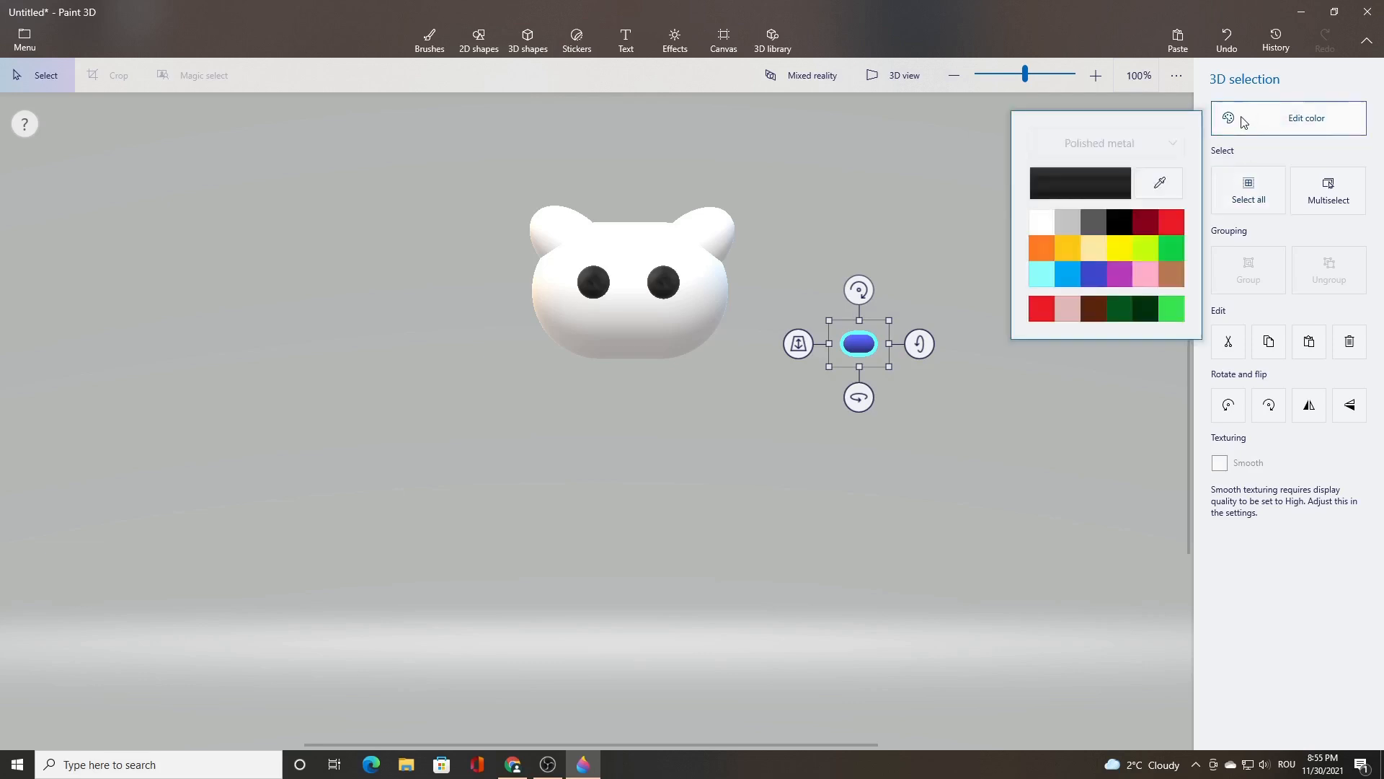
{"action": "left_click", "coordinate": [1123, 250]}
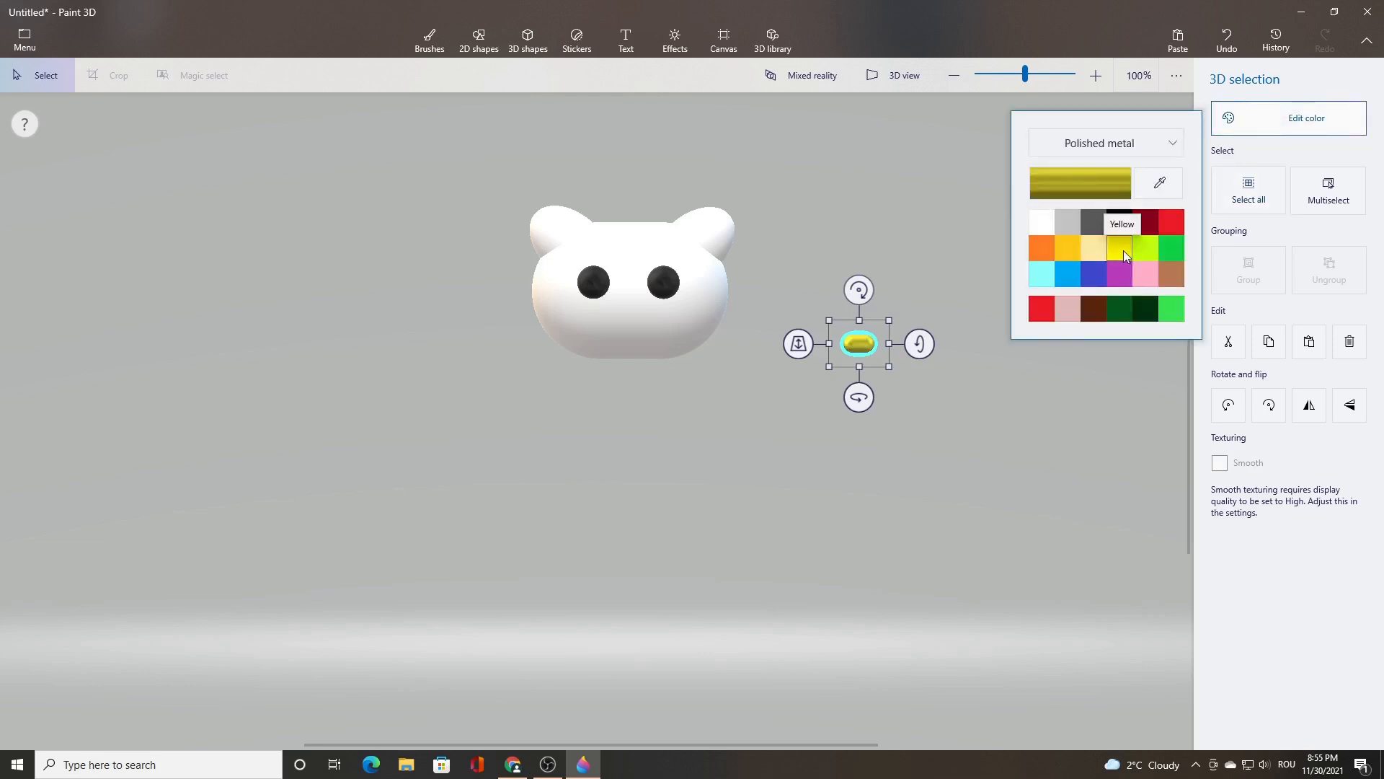
{"action": "left_click", "coordinate": [1140, 140]}
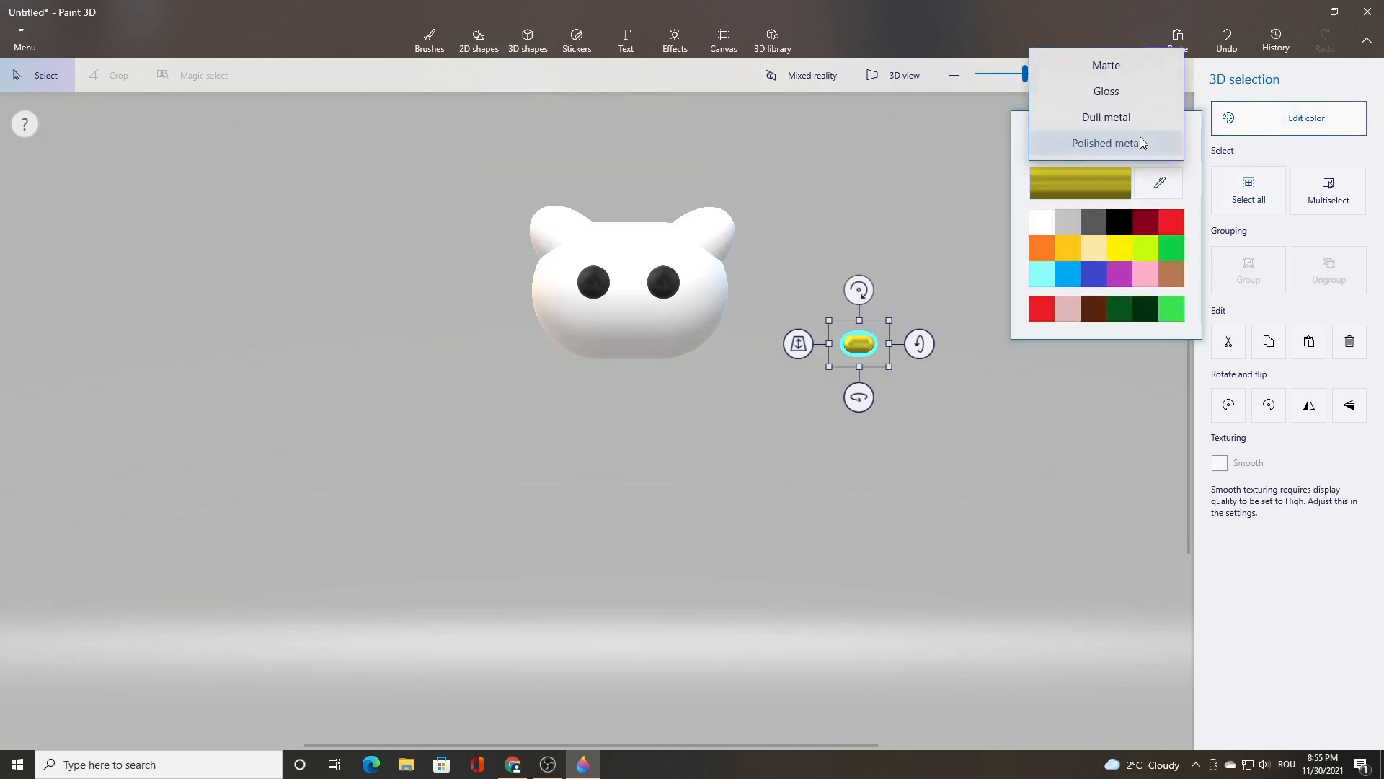
{"action": "left_click", "coordinate": [1101, 66]}
Step: Move the yellow capsule to the middle of the face below the eyes as a nose, and spin the whole head to check it
{"action": "left_click_drag", "start_coordinate": [868, 344], "coordinate": [565, 358]}
{"action": "left_click", "coordinate": [626, 316]}
{"action": "left_click_drag", "start_coordinate": [619, 322], "coordinate": [630, 322]}
{"action": "left_click", "coordinate": [797, 370]}
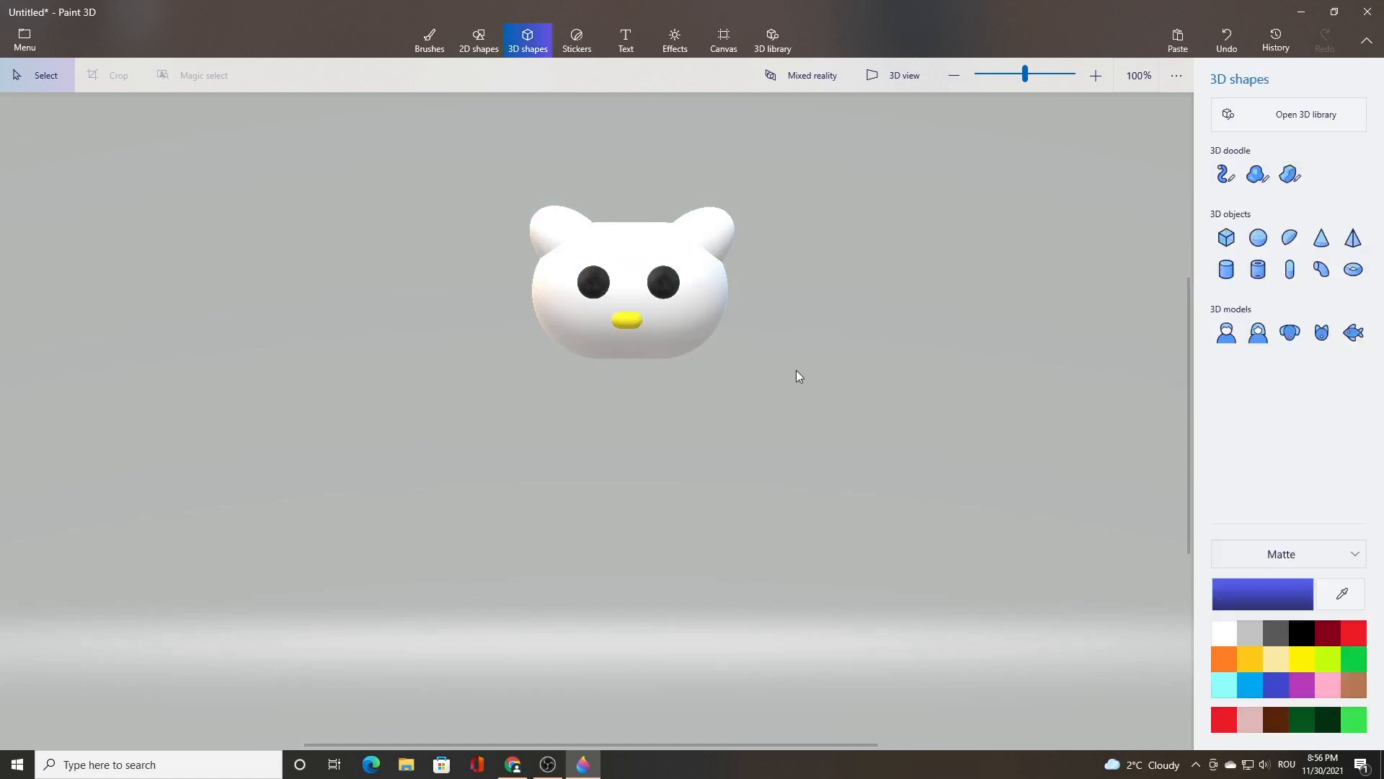
{"action": "left_click_drag", "start_coordinate": [452, 179], "coordinate": [798, 405]}
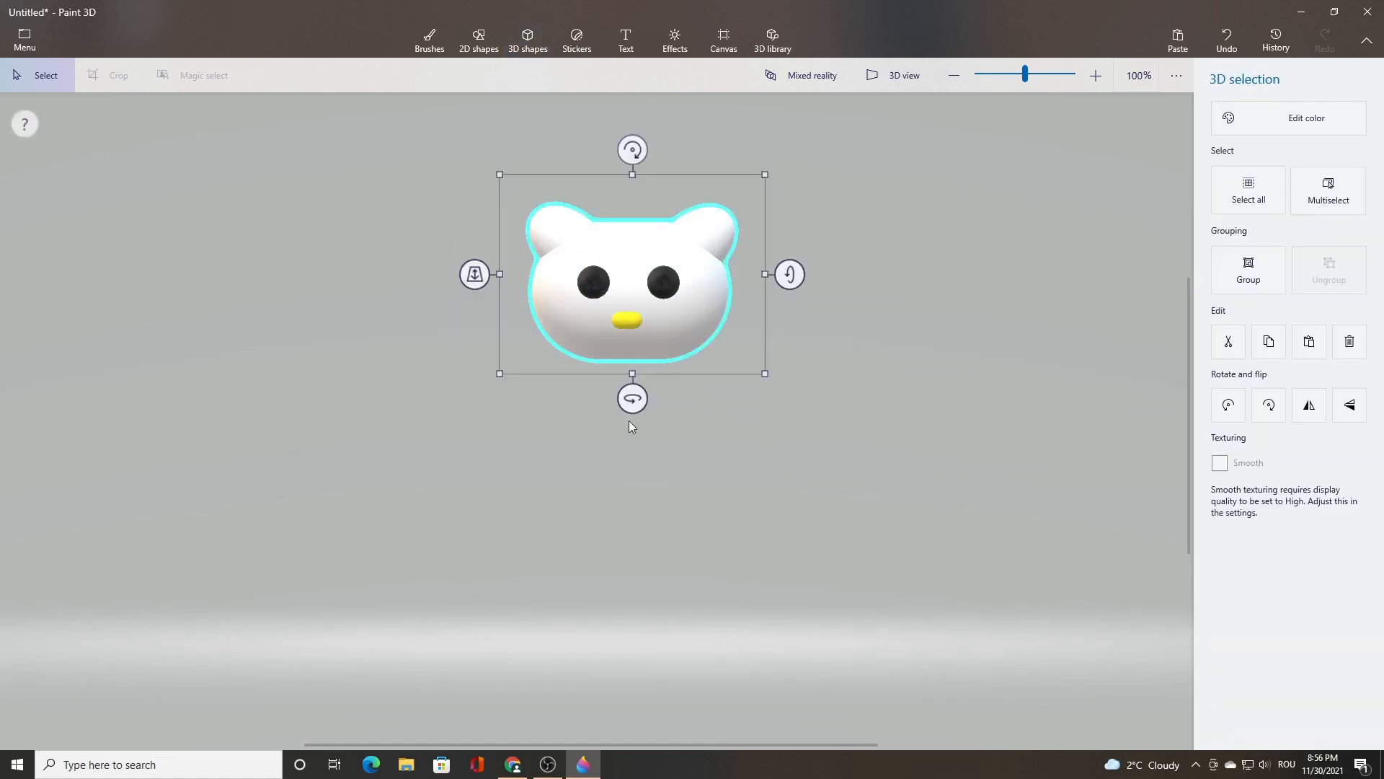
{"action": "mouse_move", "coordinate": [633, 396]}
{"action": "left_mouse_down"}
{"action": "mouse_move", "coordinate": [514, 399]}
{"action": "mouse_move", "coordinate": [633, 399]}
{"action": "left_mouse_up"}
{"action": "left_click", "coordinate": [685, 498]}
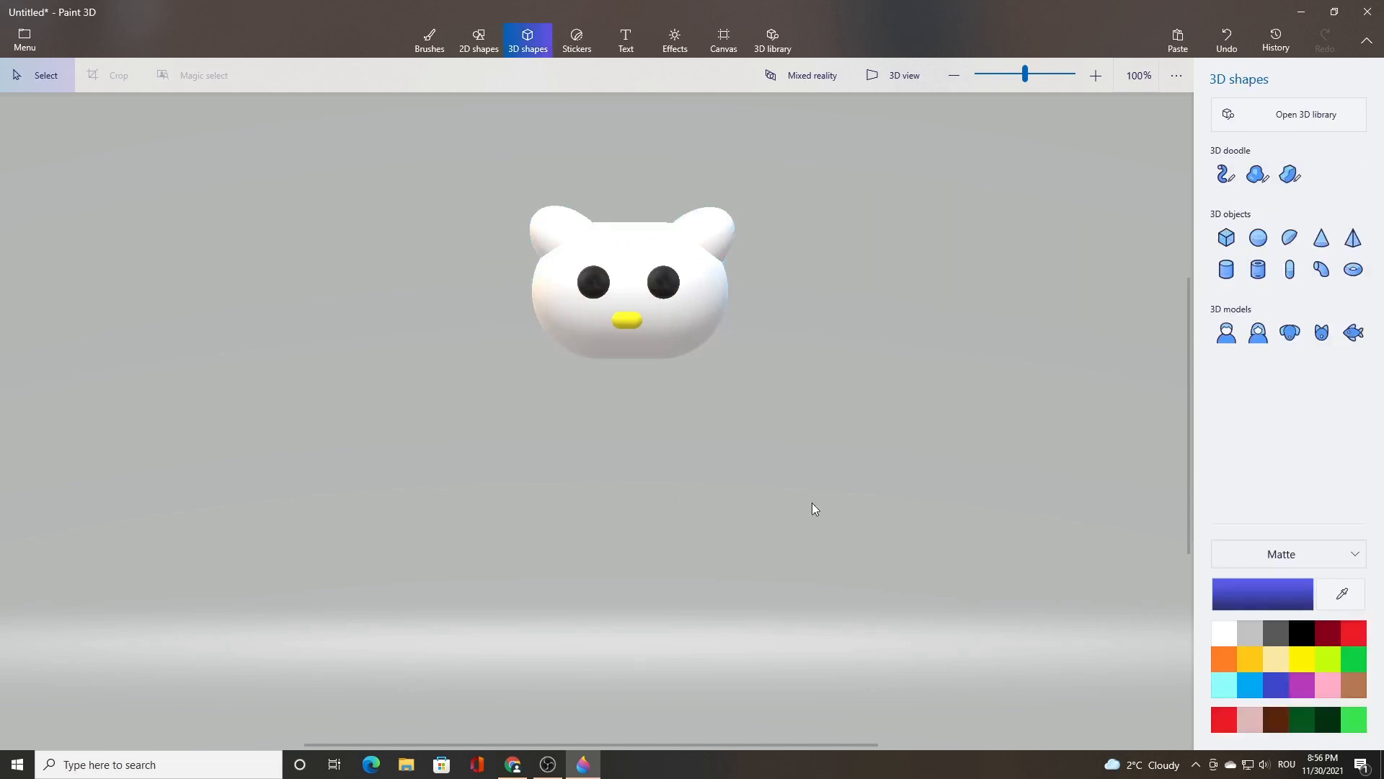
Step: Draw a small upright 3D cylinder to the lower right of the head and color it matte white
{"action": "left_click", "coordinate": [1225, 269]}
{"action": "left_click_drag", "start_coordinate": [829, 379], "coordinate": [871, 435]}
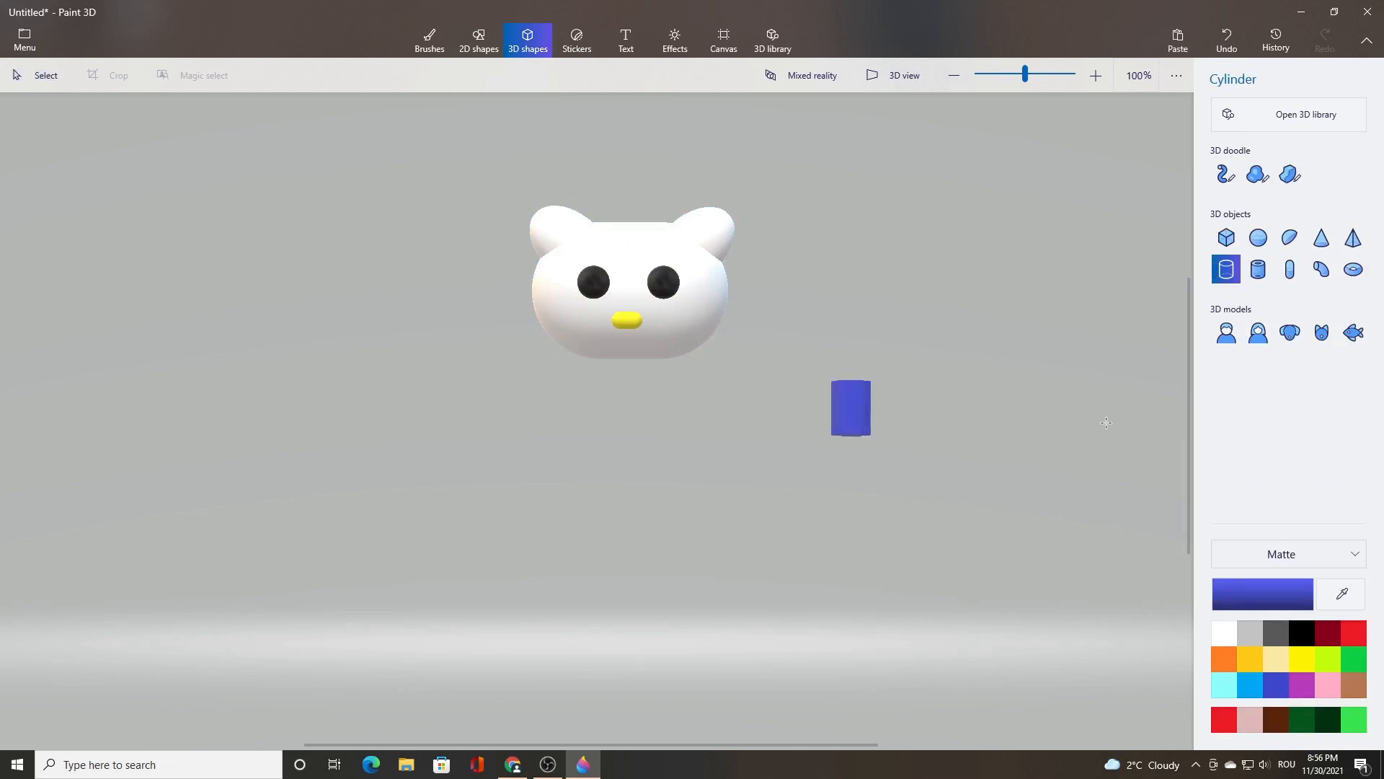
{"action": "left_click", "coordinate": [1229, 115]}
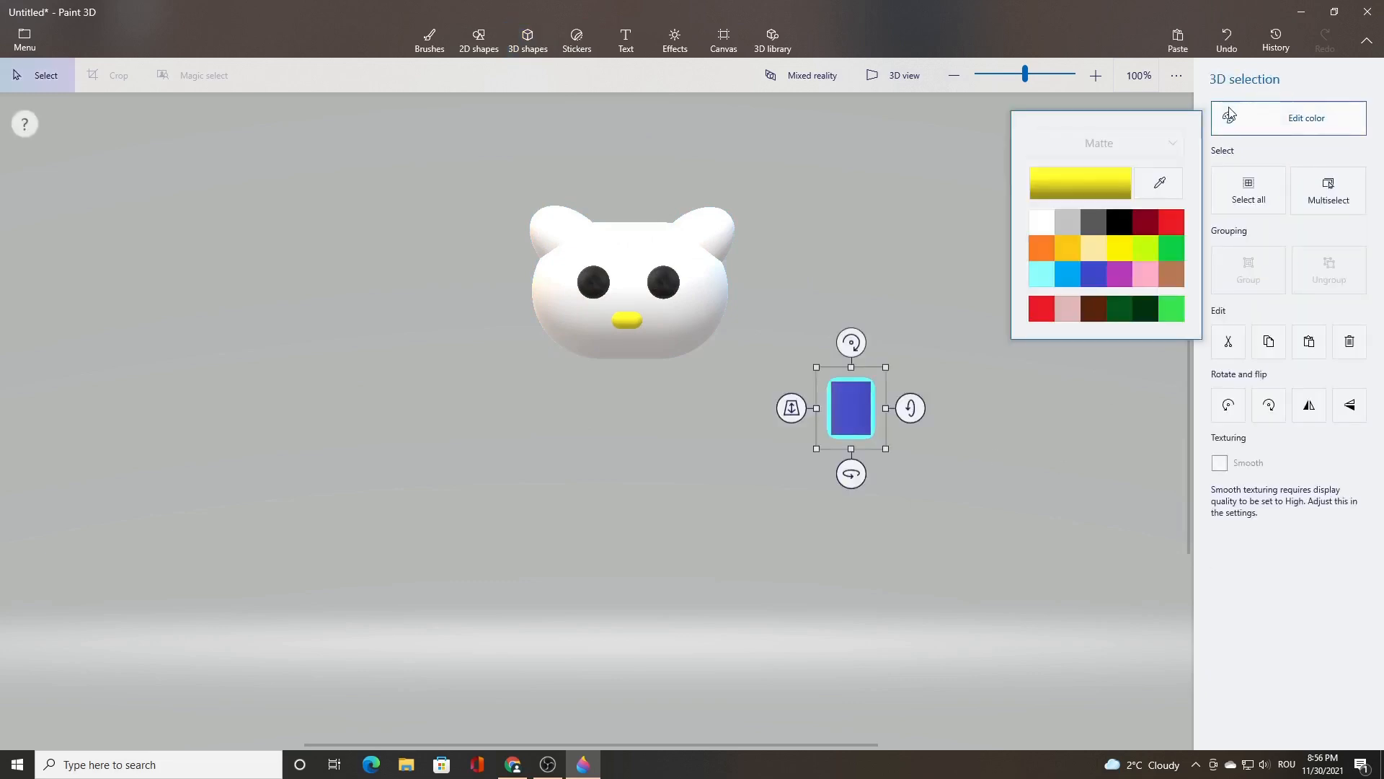
{"action": "left_click", "coordinate": [1049, 215]}
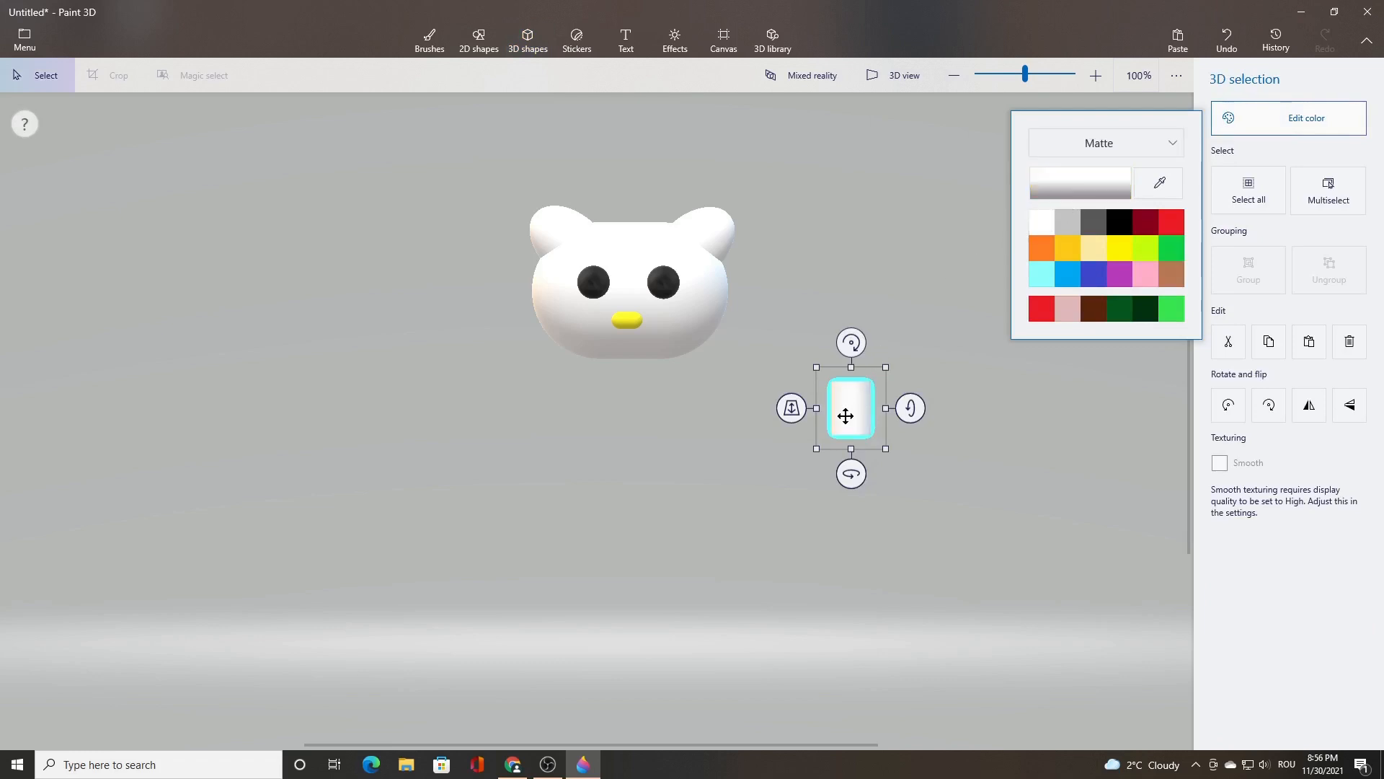
Step: Move the white cylinder under the center of the head as a neck, and spin the whole model to check its alignment
{"action": "left_click_drag", "start_coordinate": [846, 413], "coordinate": [620, 377]}
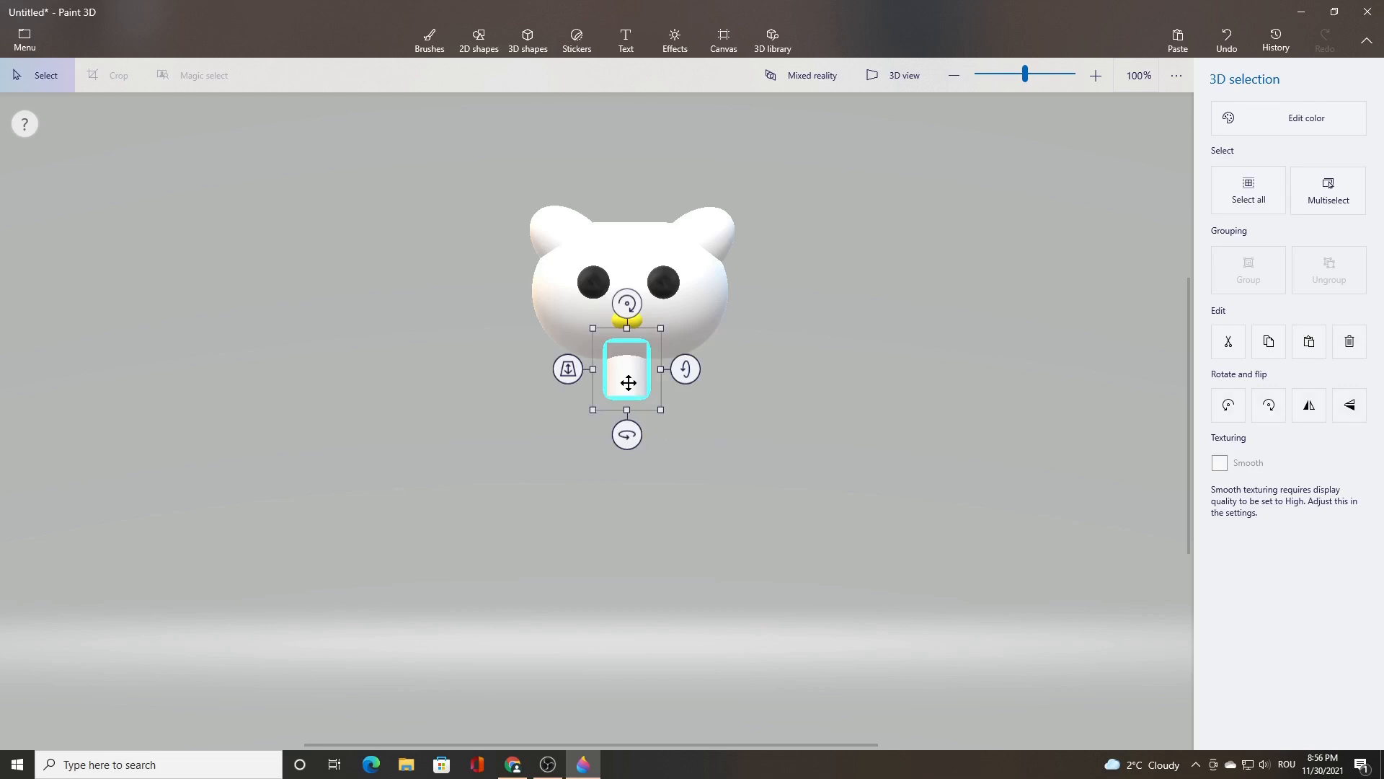
{"action": "left_click", "coordinate": [732, 459]}
{"action": "left_click_drag", "start_coordinate": [466, 149], "coordinate": [816, 471]}
{"action": "mouse_move", "coordinate": [633, 434]}
{"action": "left_mouse_down"}
{"action": "mouse_move", "coordinate": [504, 429]}
{"action": "mouse_move", "coordinate": [631, 436]}
{"action": "left_mouse_up"}
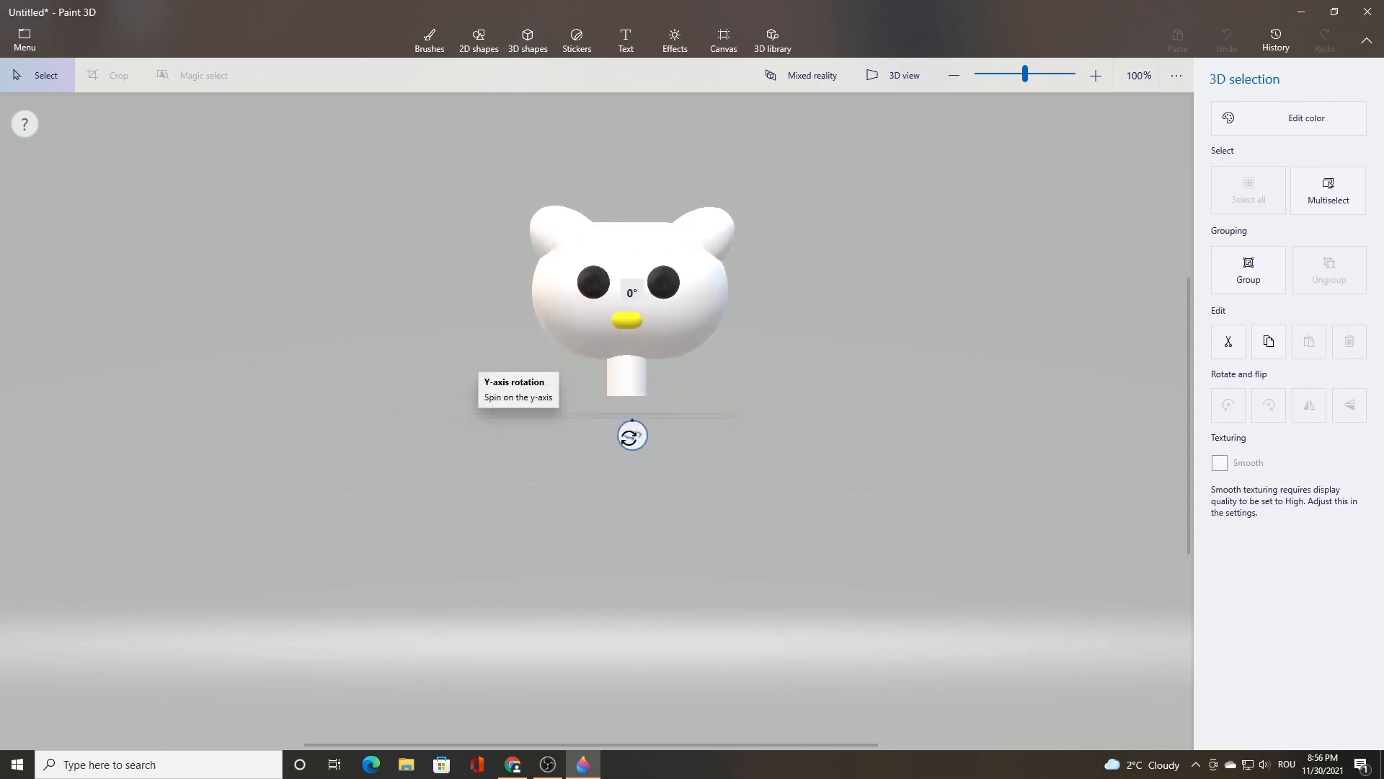
{"action": "left_click", "coordinate": [772, 525]}
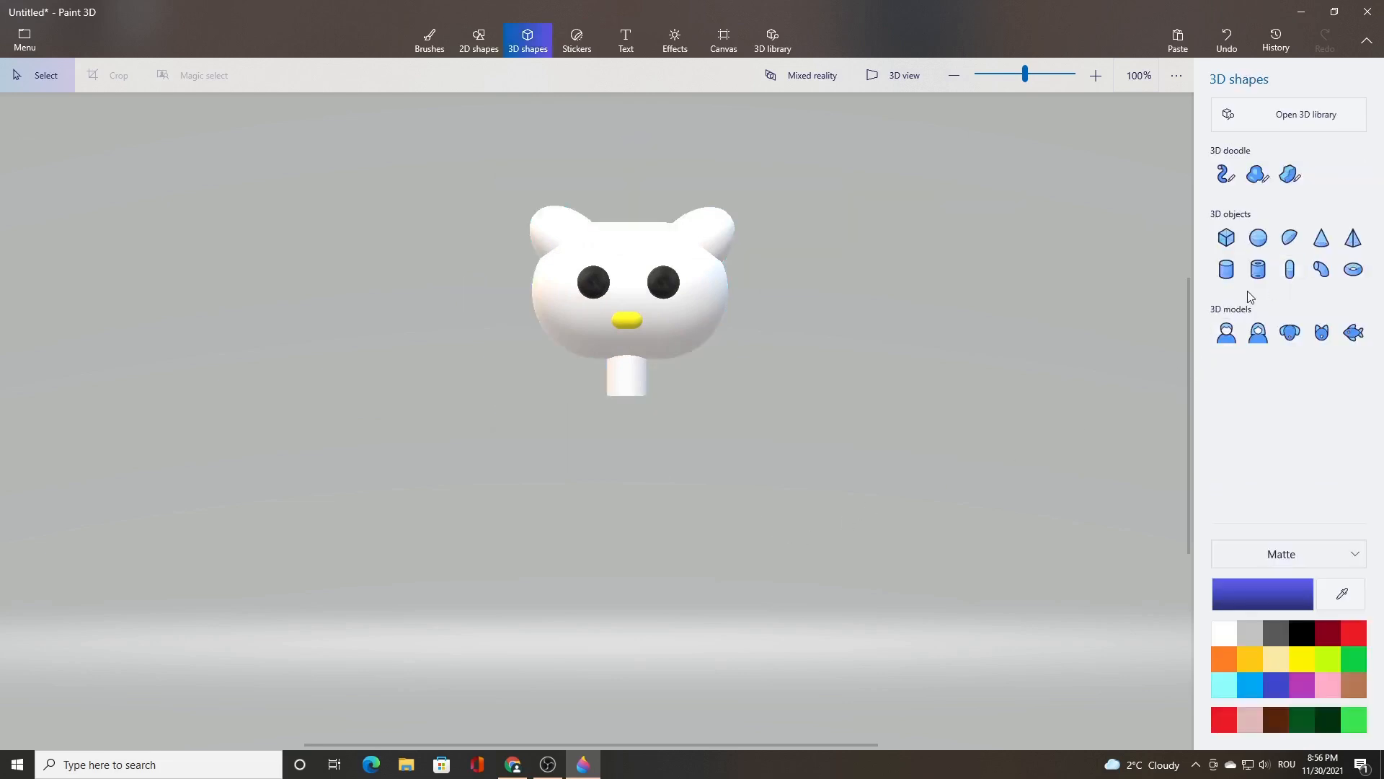
Step: Draw a large, tall 3D hemisphere to the right of the character and move it under the neck as the body
{"action": "left_click", "coordinate": [1283, 241]}
{"action": "left_click_drag", "start_coordinate": [901, 321], "coordinate": [1069, 662]}
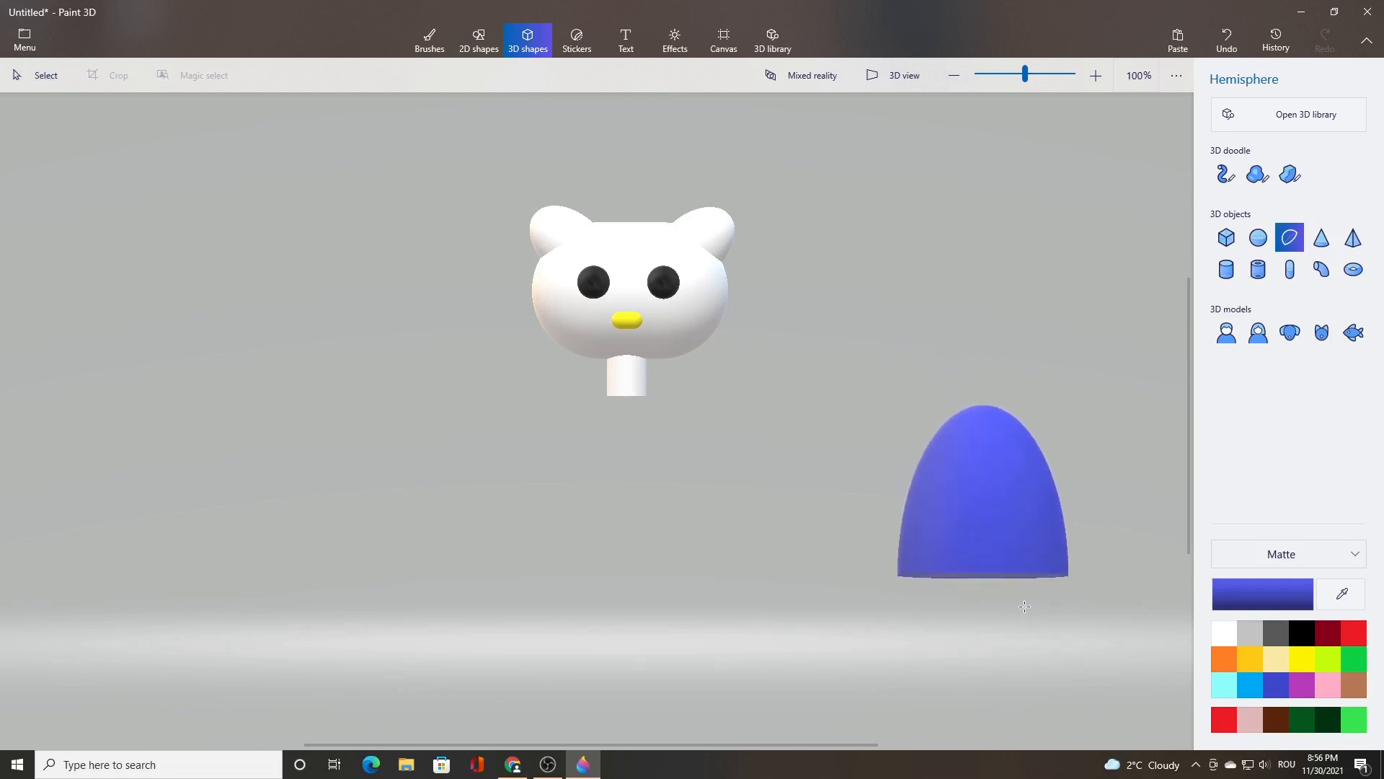
{"action": "left_click_drag", "start_coordinate": [1019, 521], "coordinate": [663, 473]}
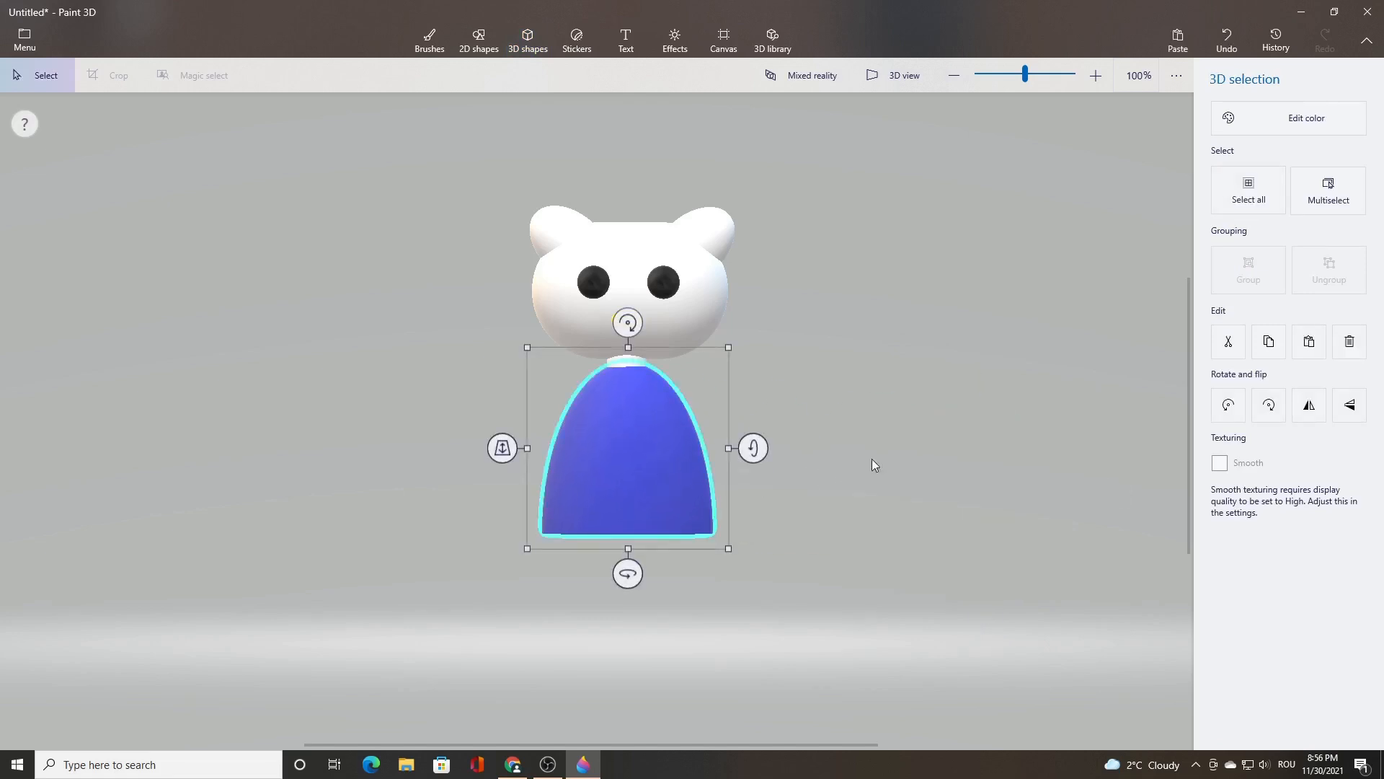
Step: Color the hemisphere body gold, try the gloss finish, and settle on the dull metal material
{"action": "left_click", "coordinate": [1255, 123]}
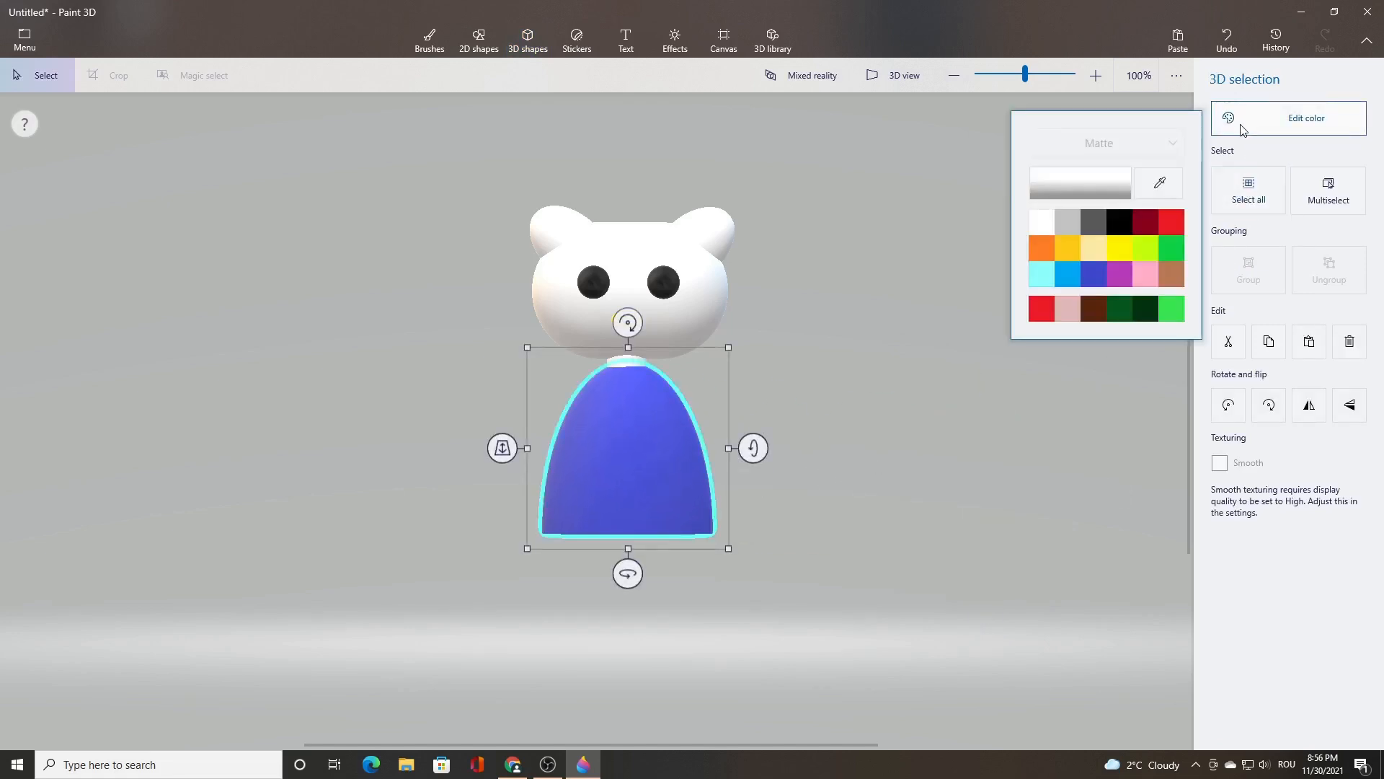
{"action": "left_click", "coordinate": [1070, 254]}
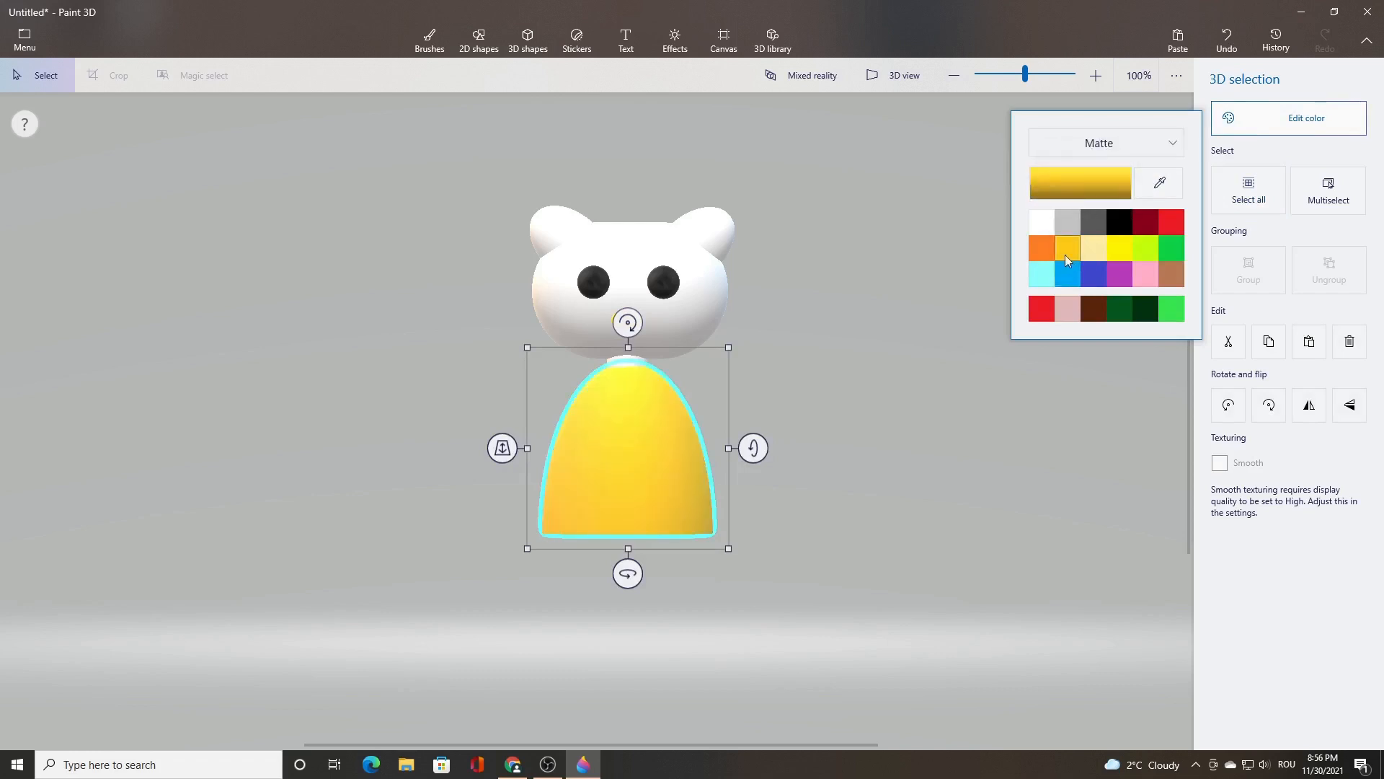
{"action": "left_click", "coordinate": [1122, 147]}
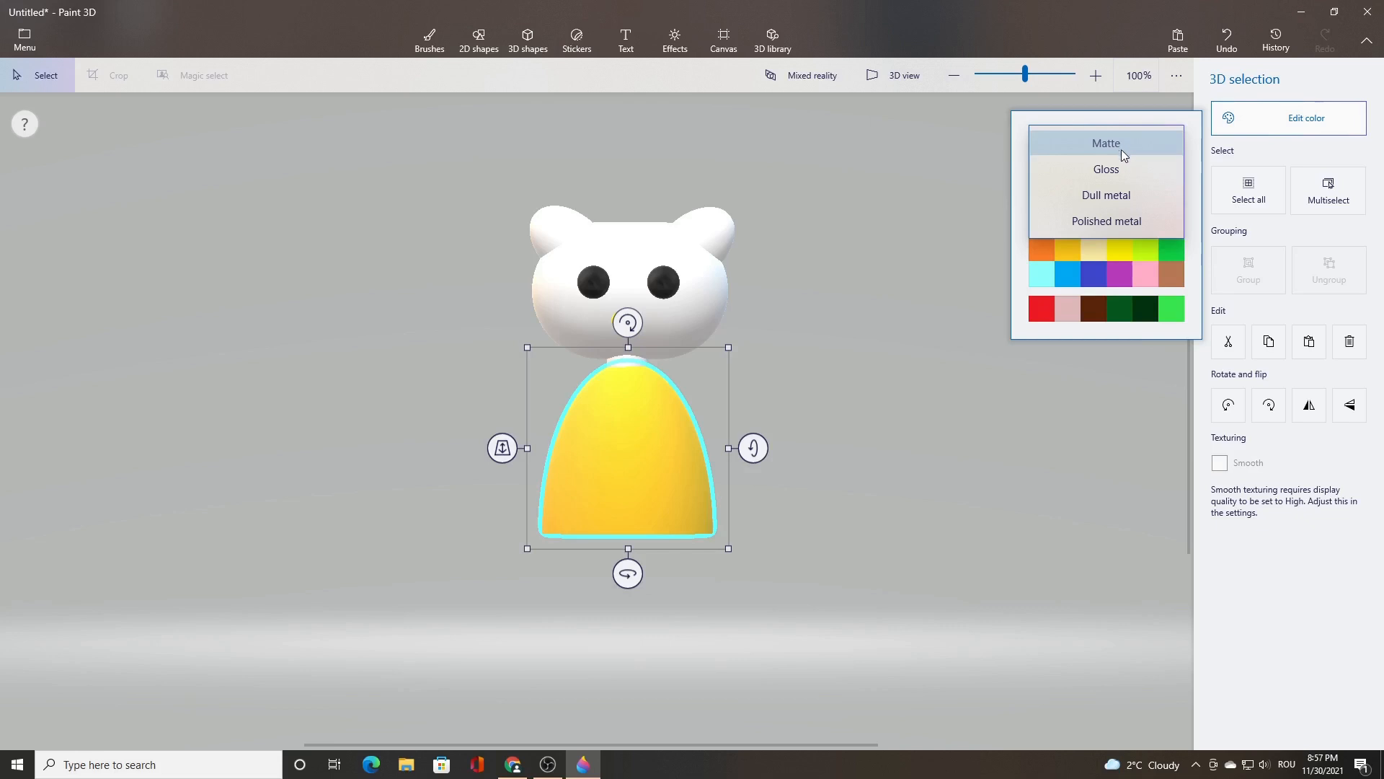
{"action": "left_click", "coordinate": [1115, 172]}
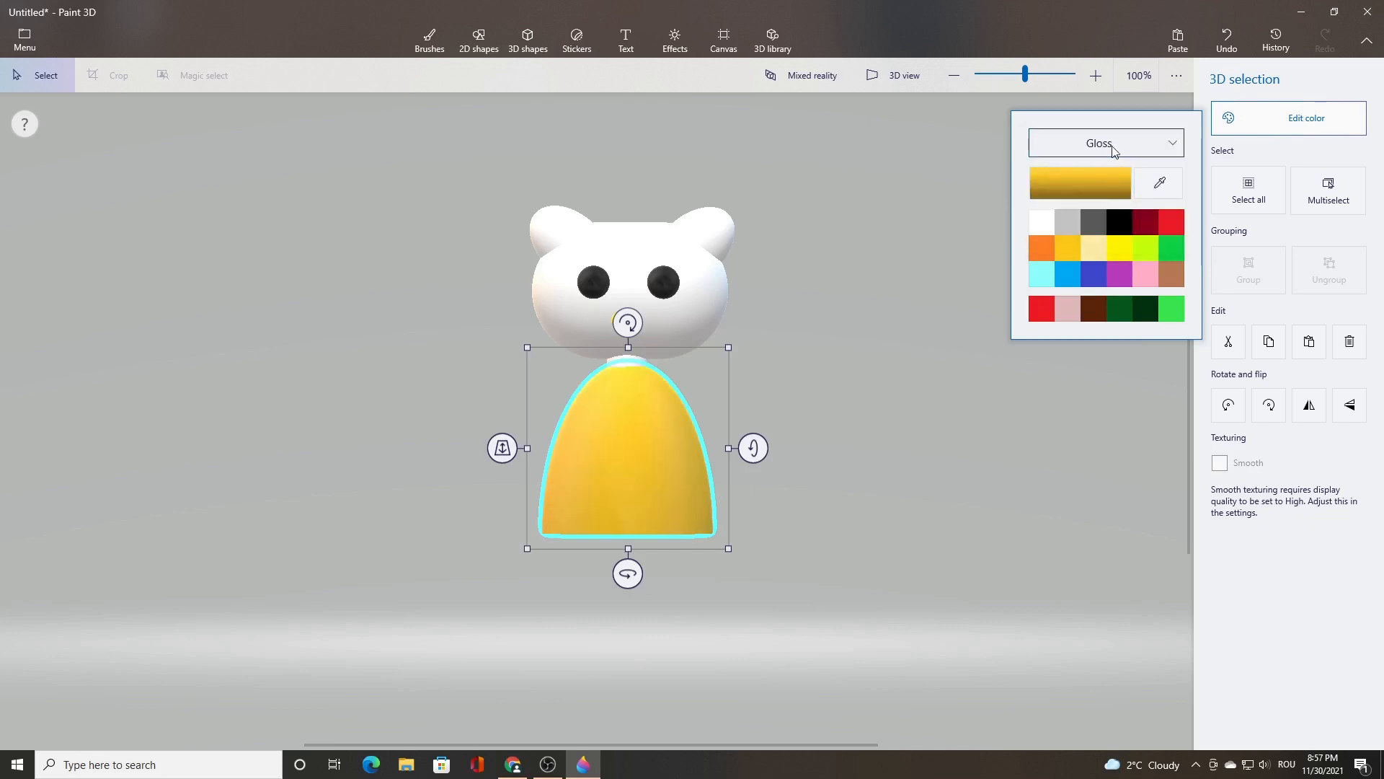
{"action": "left_click", "coordinate": [1111, 145]}
{"action": "left_click", "coordinate": [1110, 172]}
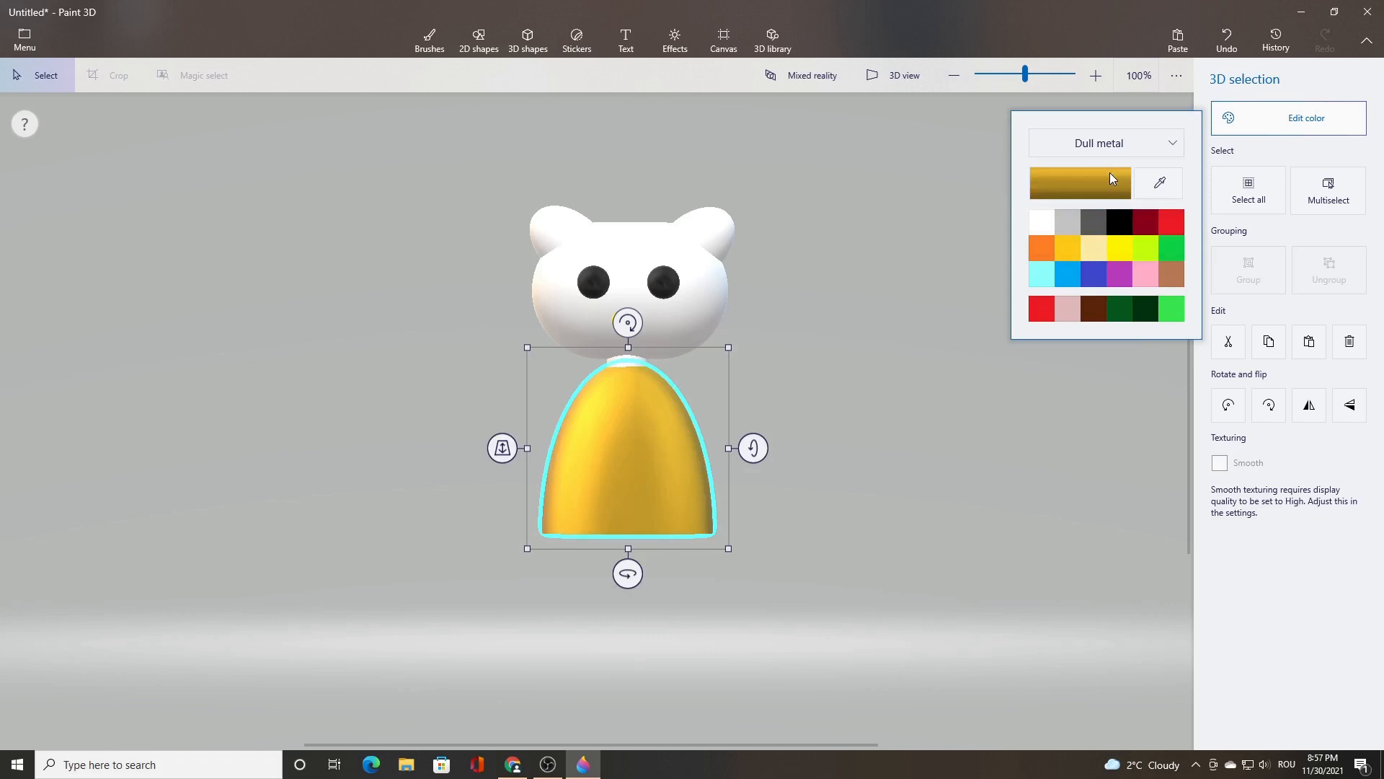
{"action": "left_click", "coordinate": [912, 421]}
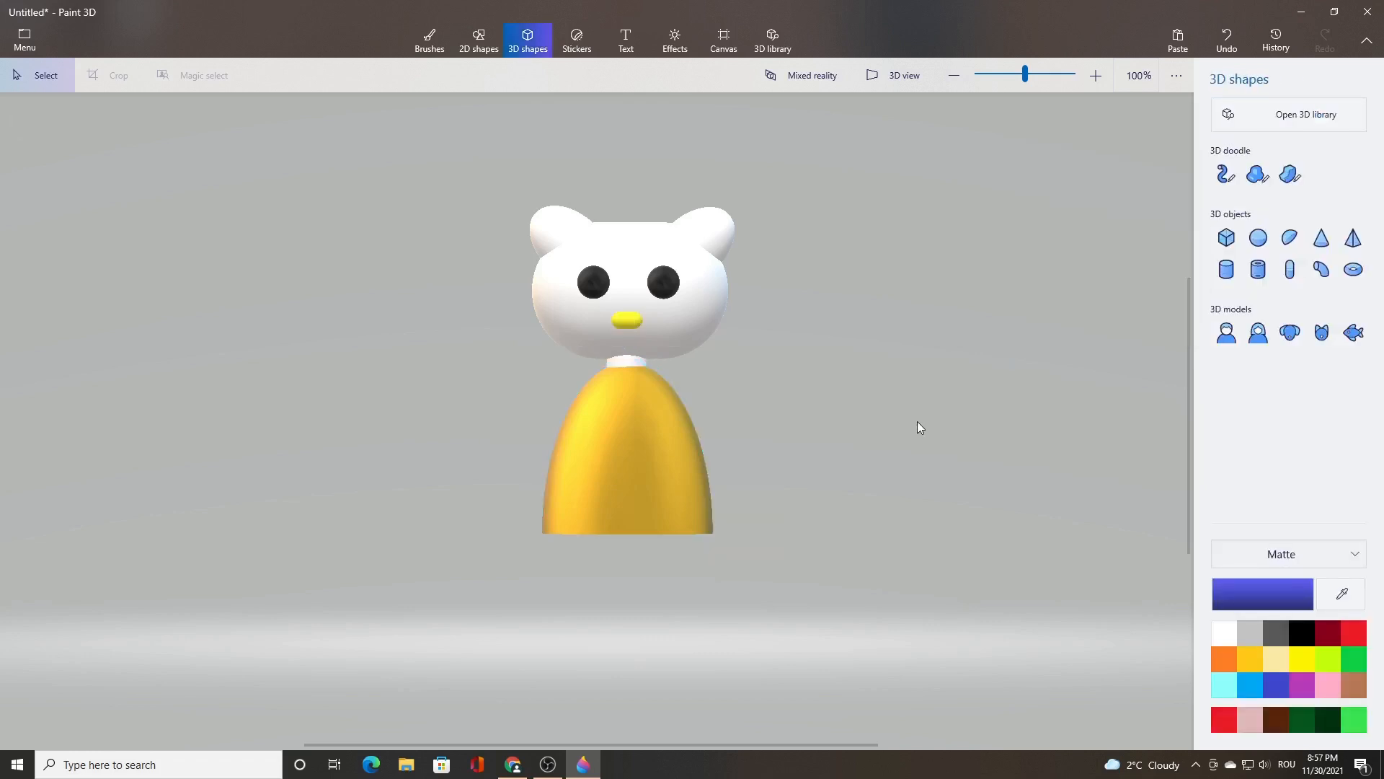
Step: Add an upright 3D capsule to the right of the body and make it white with a matte material
{"action": "left_click", "coordinate": [1289, 271]}
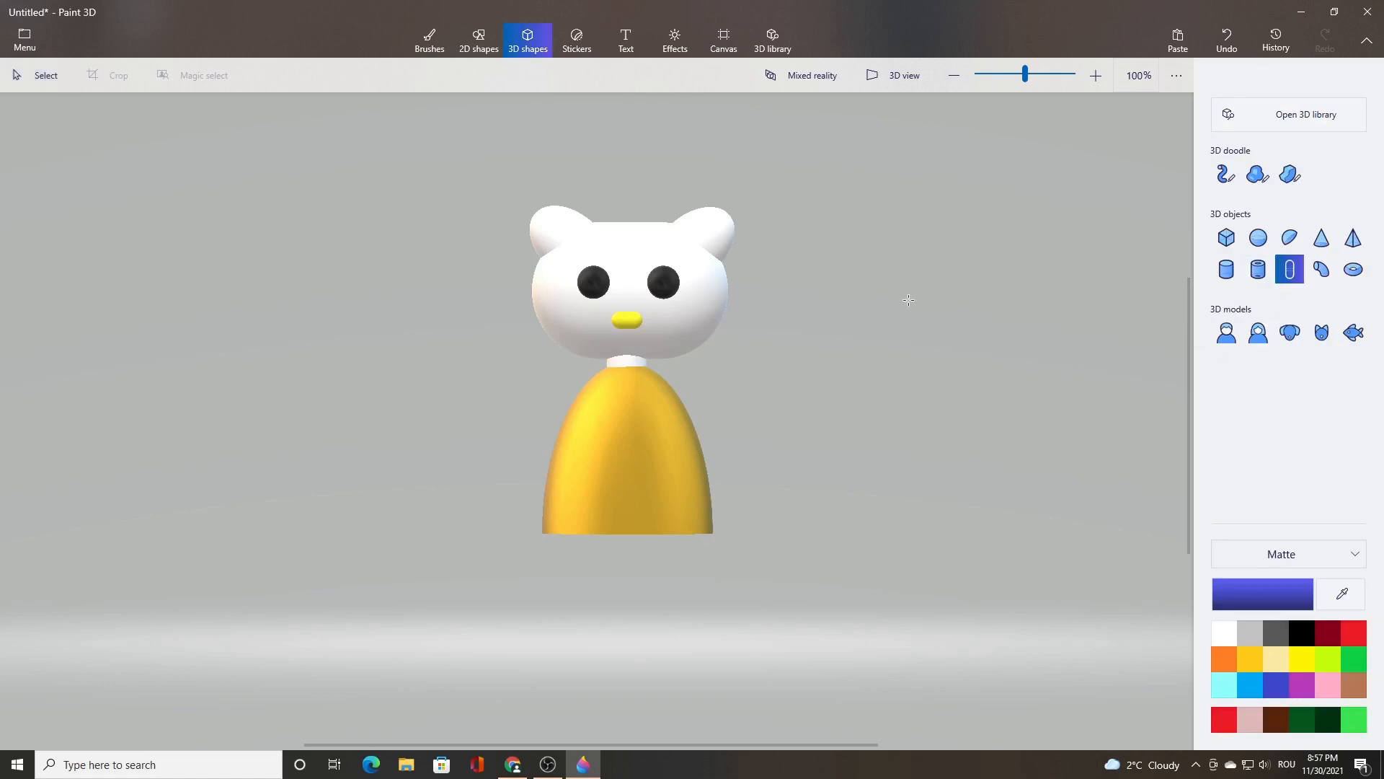
{"action": "left_click_drag", "start_coordinate": [845, 329], "coordinate": [887, 419]}
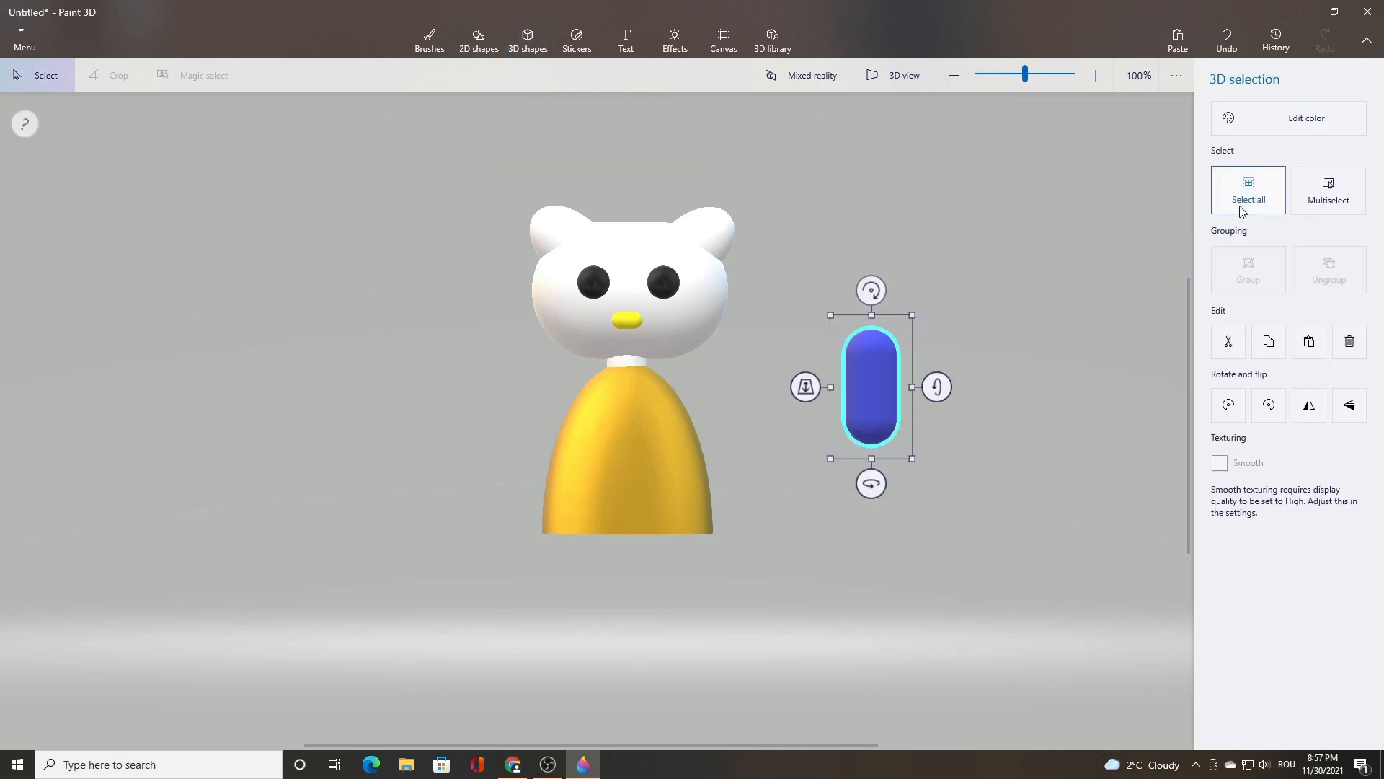
{"action": "left_click", "coordinate": [1230, 121]}
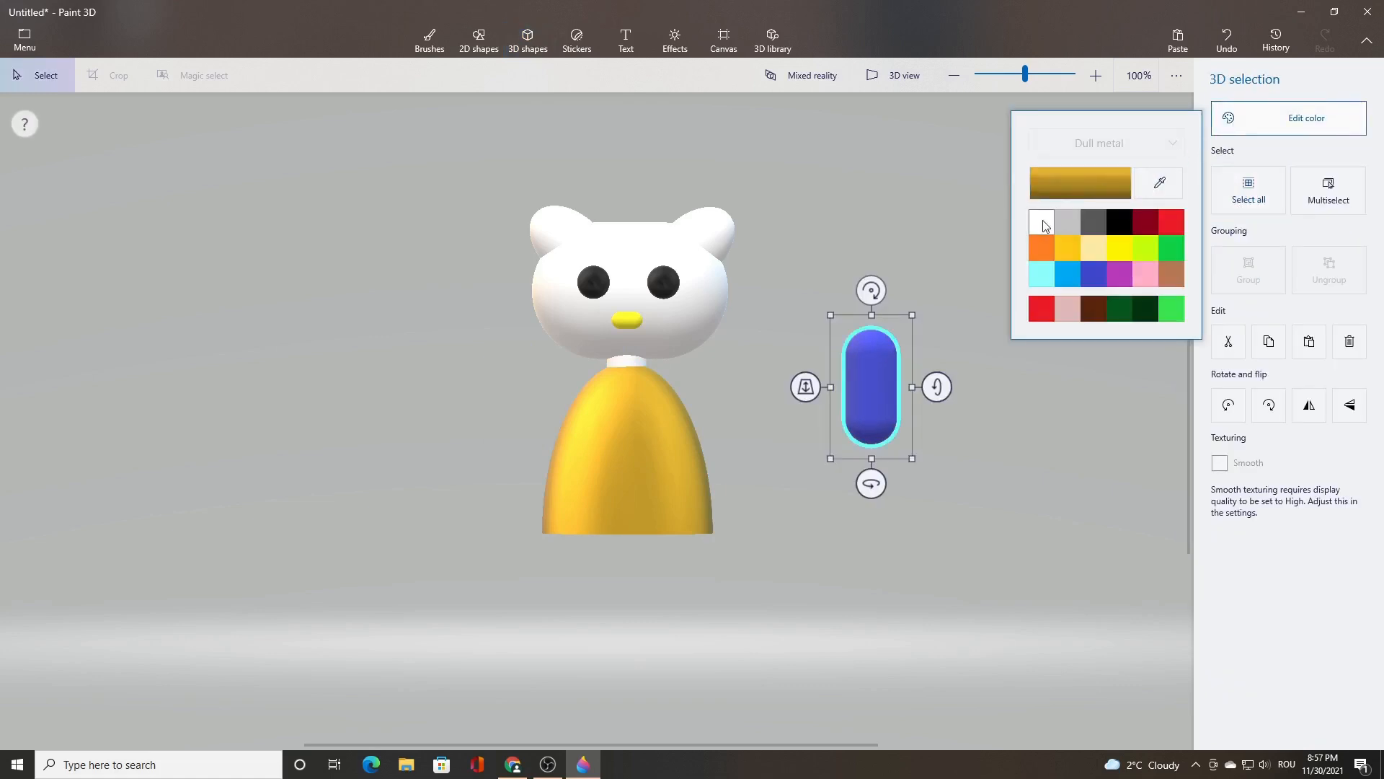
{"action": "left_click", "coordinate": [1043, 223]}
{"action": "left_click", "coordinate": [1100, 144]}
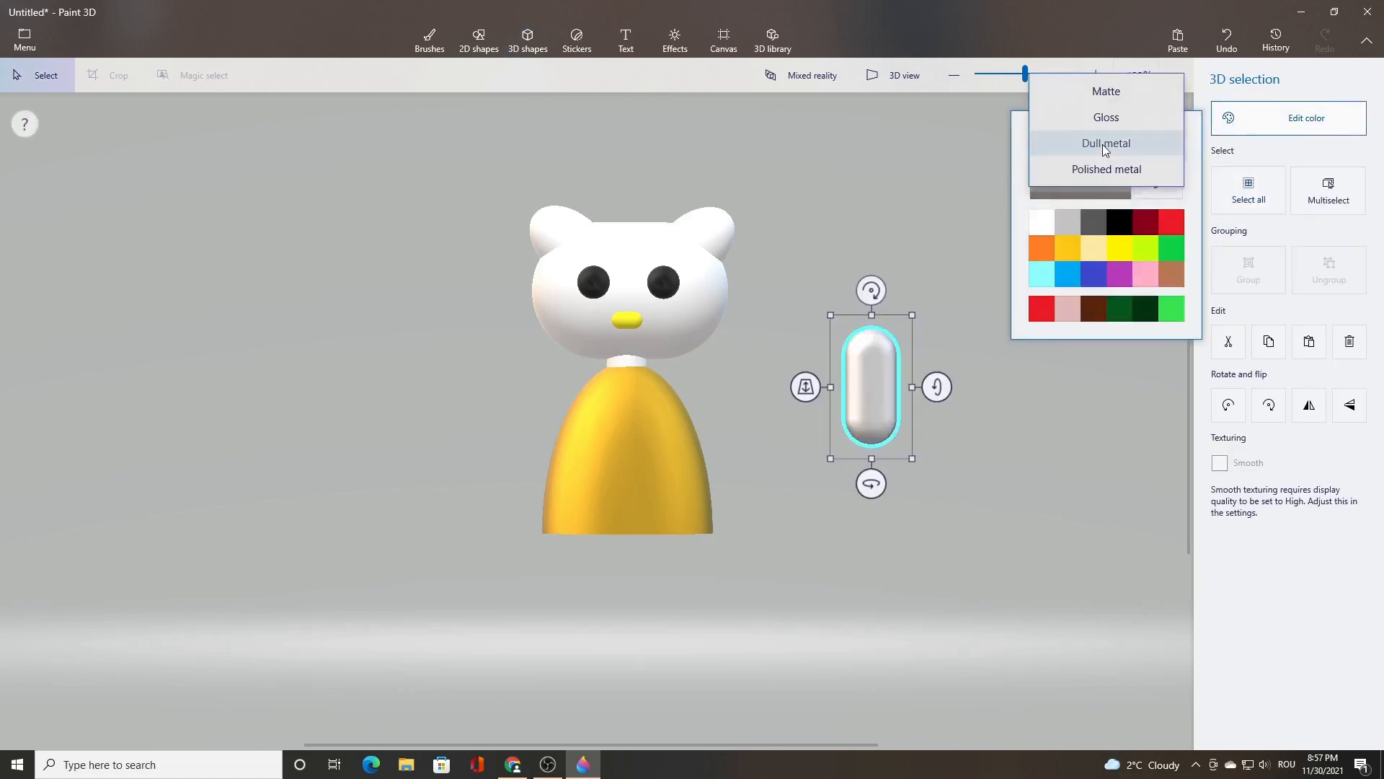
{"action": "left_click", "coordinate": [1109, 93]}
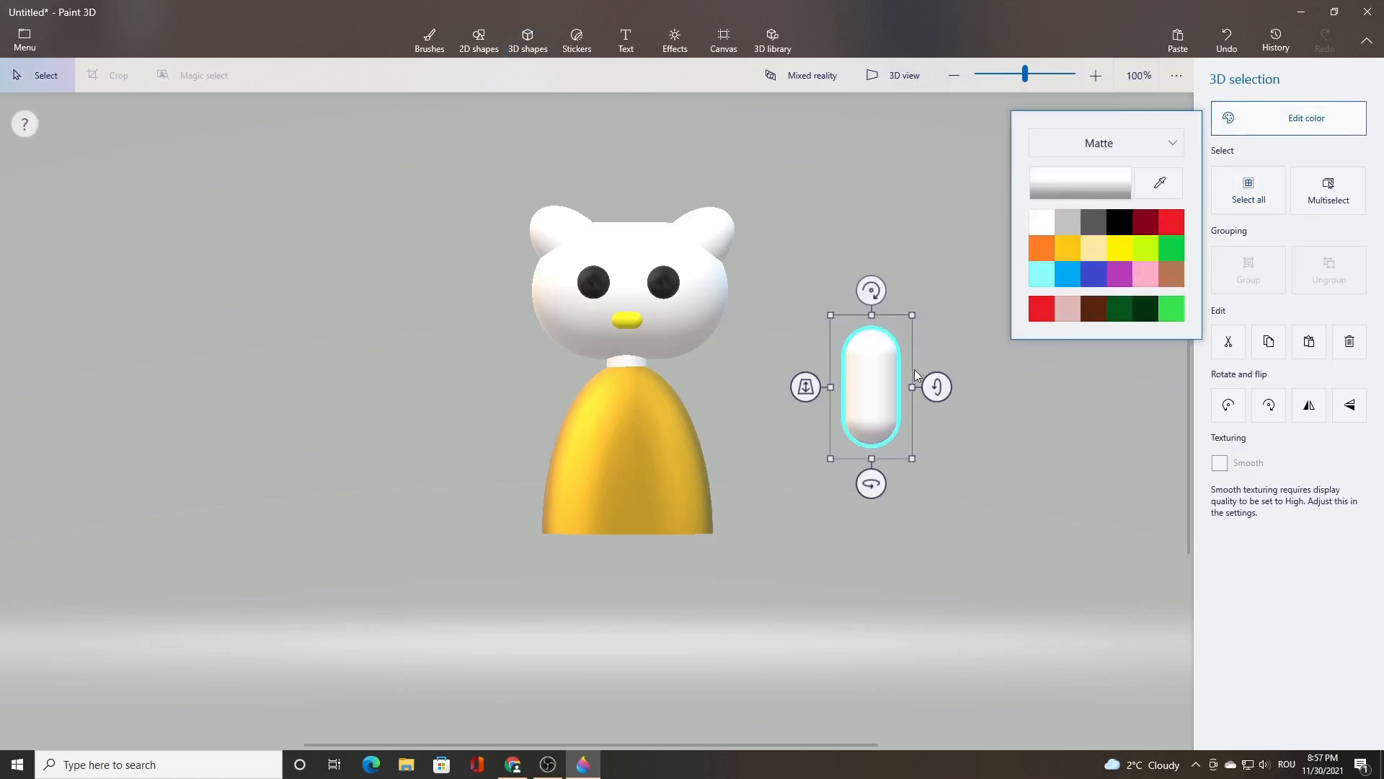
{"action": "left_click", "coordinate": [887, 405]}
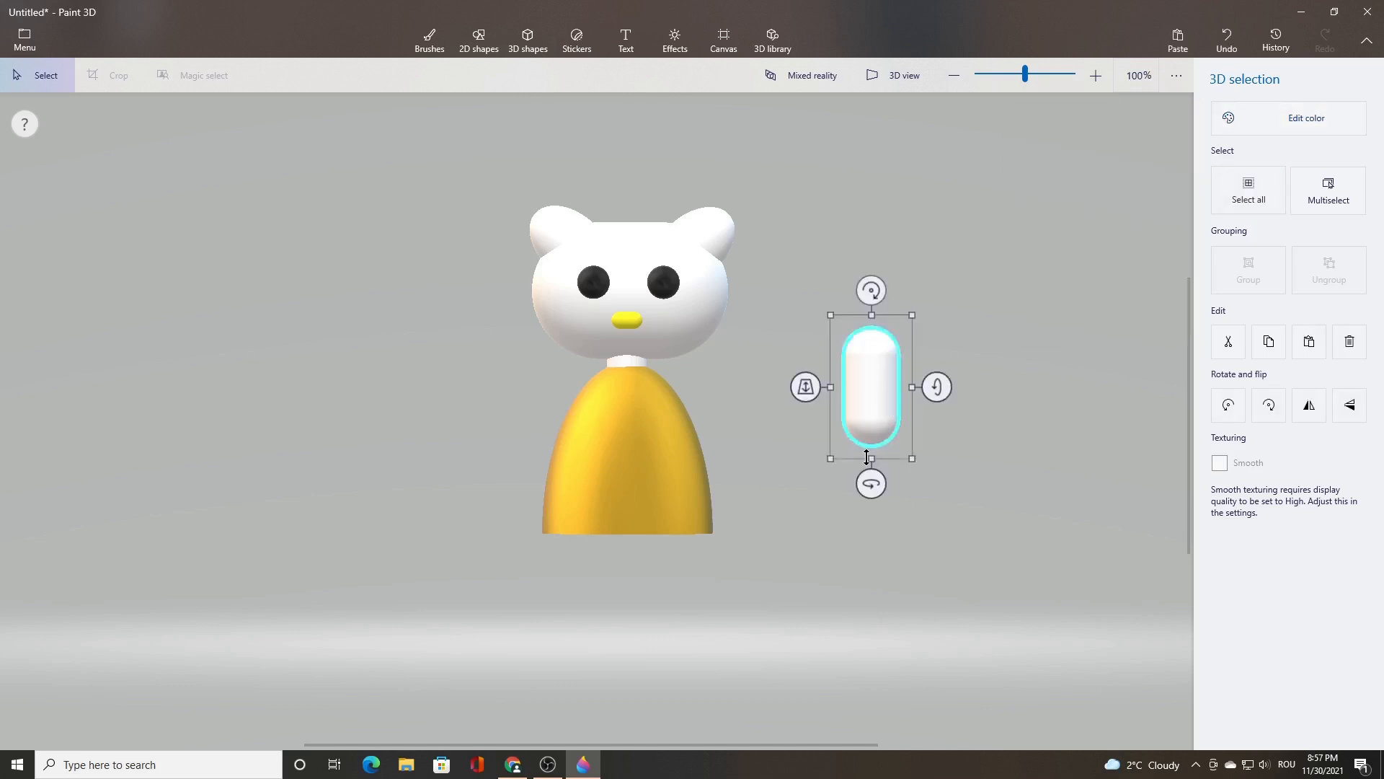
Step: Place the white capsule at the body's left shoulder as an arm, tilt it outward, lengthen it slightly and adjust its depth
{"action": "left_click_drag", "start_coordinate": [868, 402], "coordinate": [542, 445]}
{"action": "left_click_drag", "start_coordinate": [553, 333], "coordinate": [590, 369]}
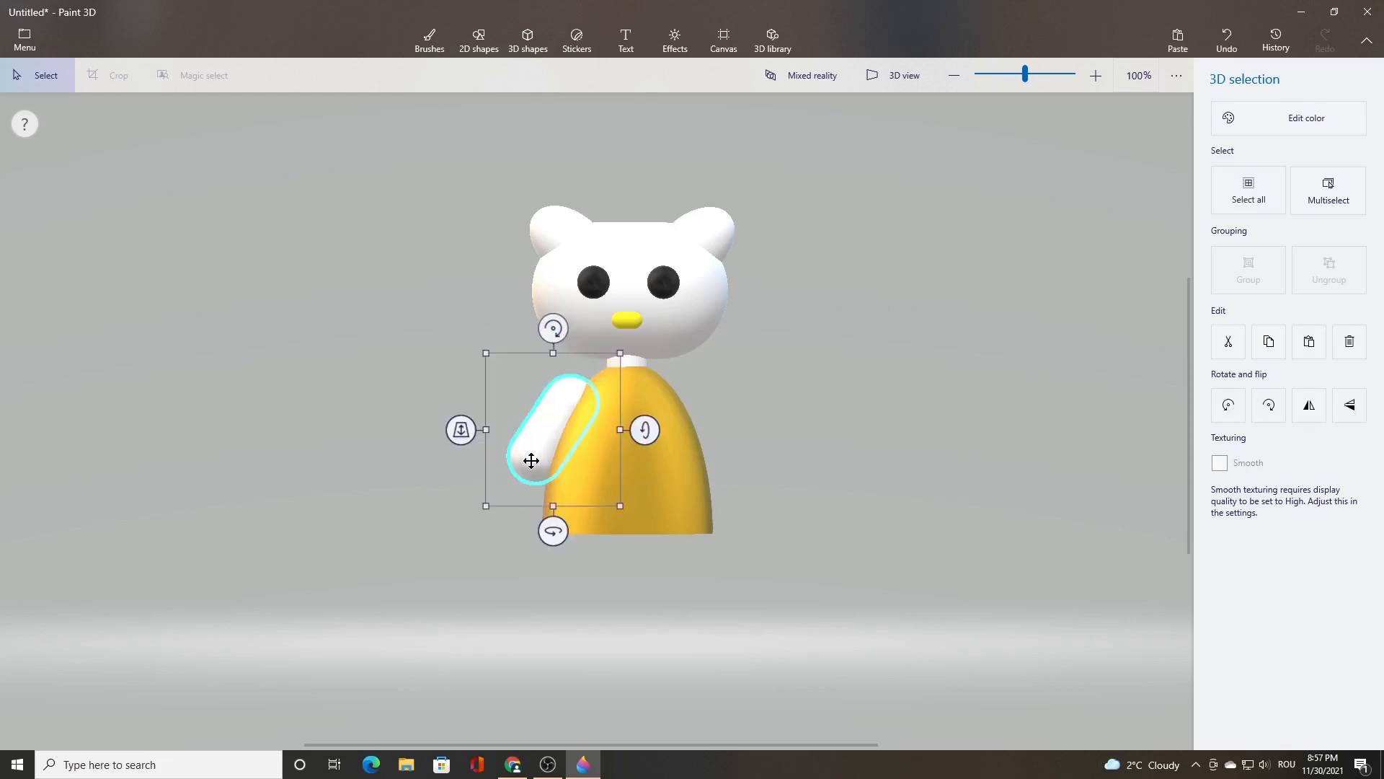
{"action": "left_click_drag", "start_coordinate": [531, 457], "coordinate": [537, 451]}
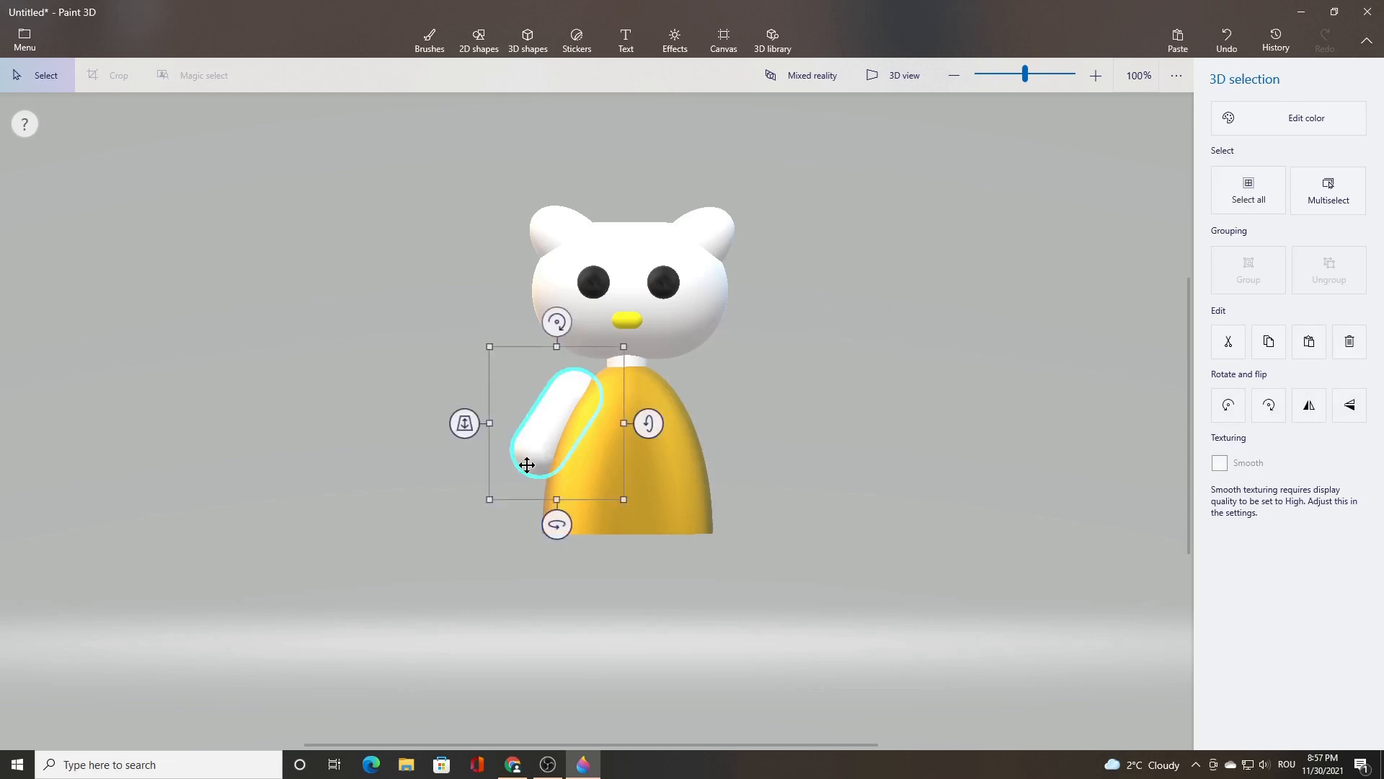
{"action": "mouse_move", "coordinate": [485, 495]}
{"action": "left_mouse_down"}
{"action": "mouse_move", "coordinate": [474, 516]}
{"action": "mouse_move", "coordinate": [489, 513]}
{"action": "left_mouse_up"}
{"action": "left_click_drag", "start_coordinate": [480, 427], "coordinate": [554, 419]}
{"action": "left_click", "coordinate": [814, 510]}
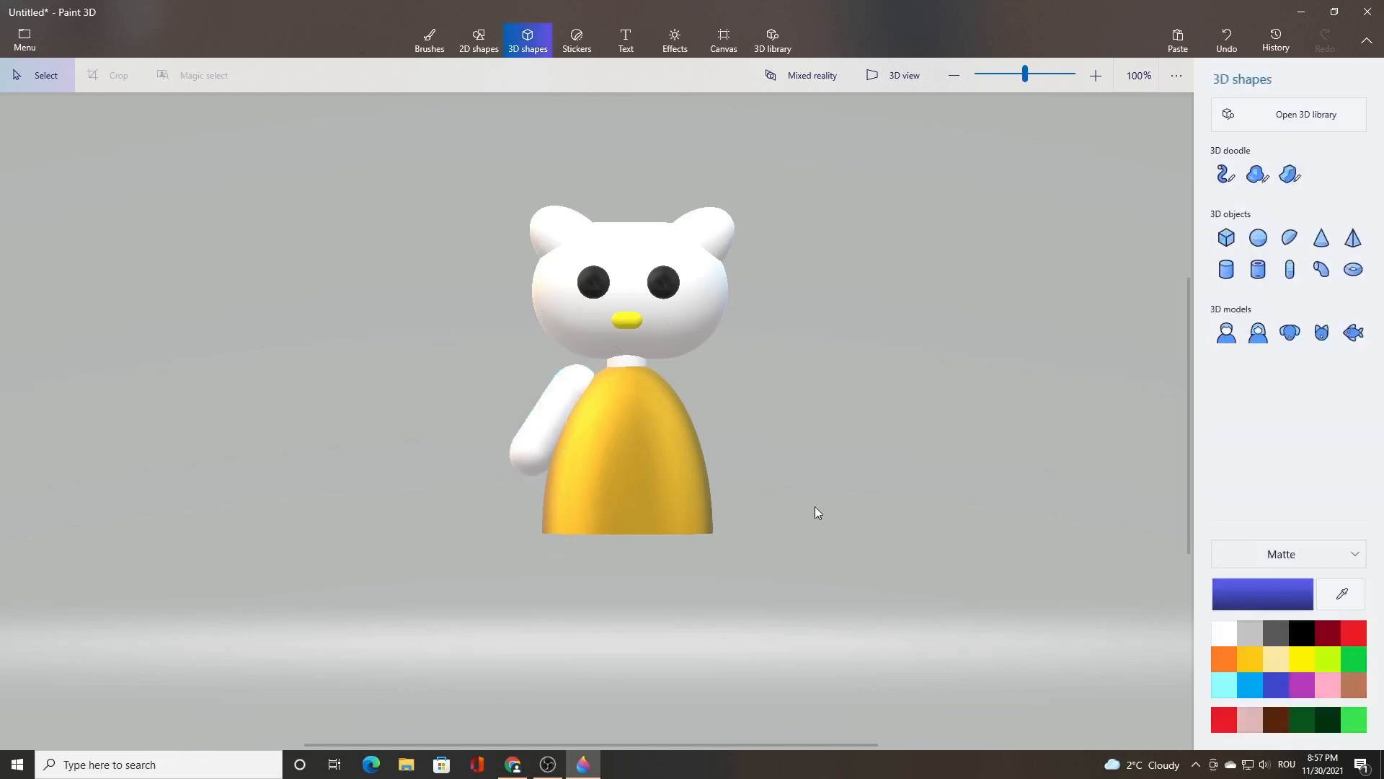
{"action": "left_click", "coordinate": [559, 406]}
{"action": "left_click_drag", "start_coordinate": [559, 406], "coordinate": [556, 405]}
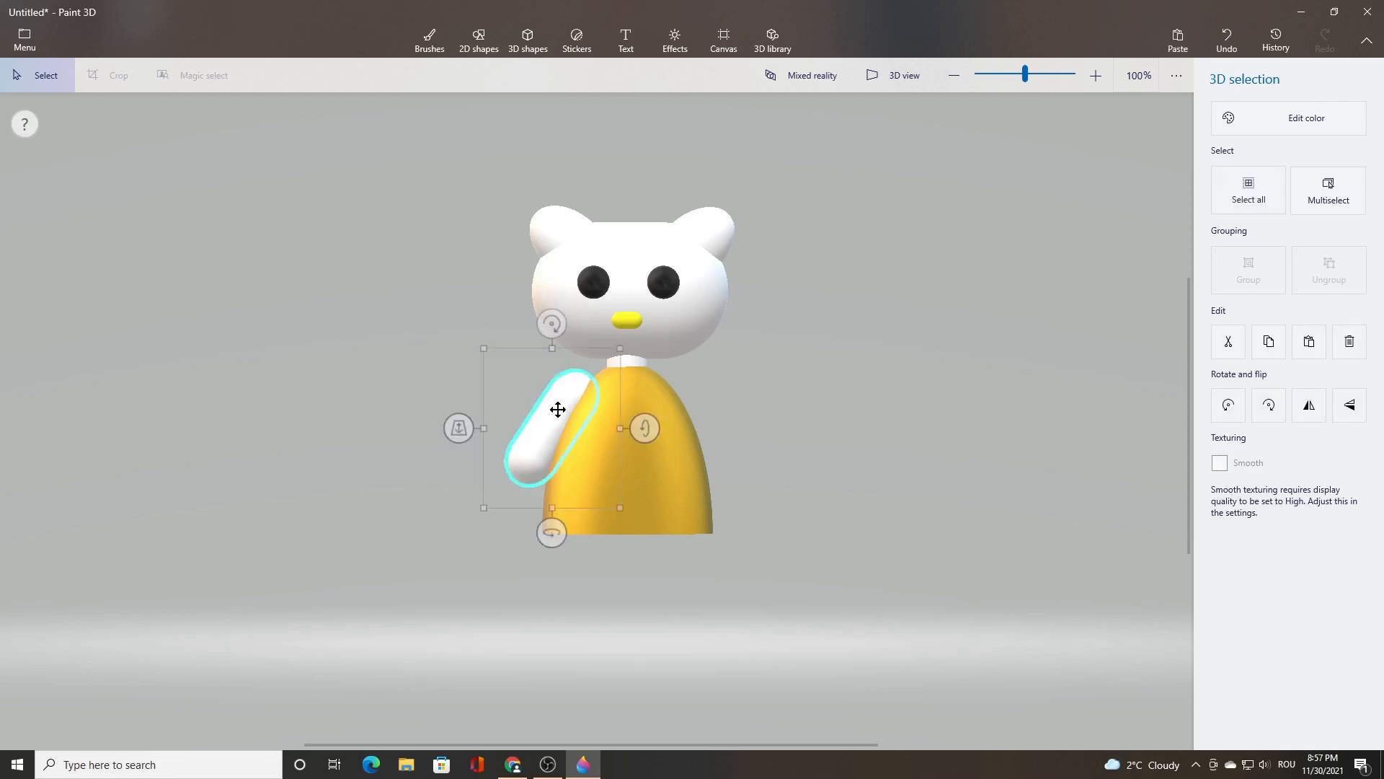
{"action": "left_click", "coordinate": [794, 480]}
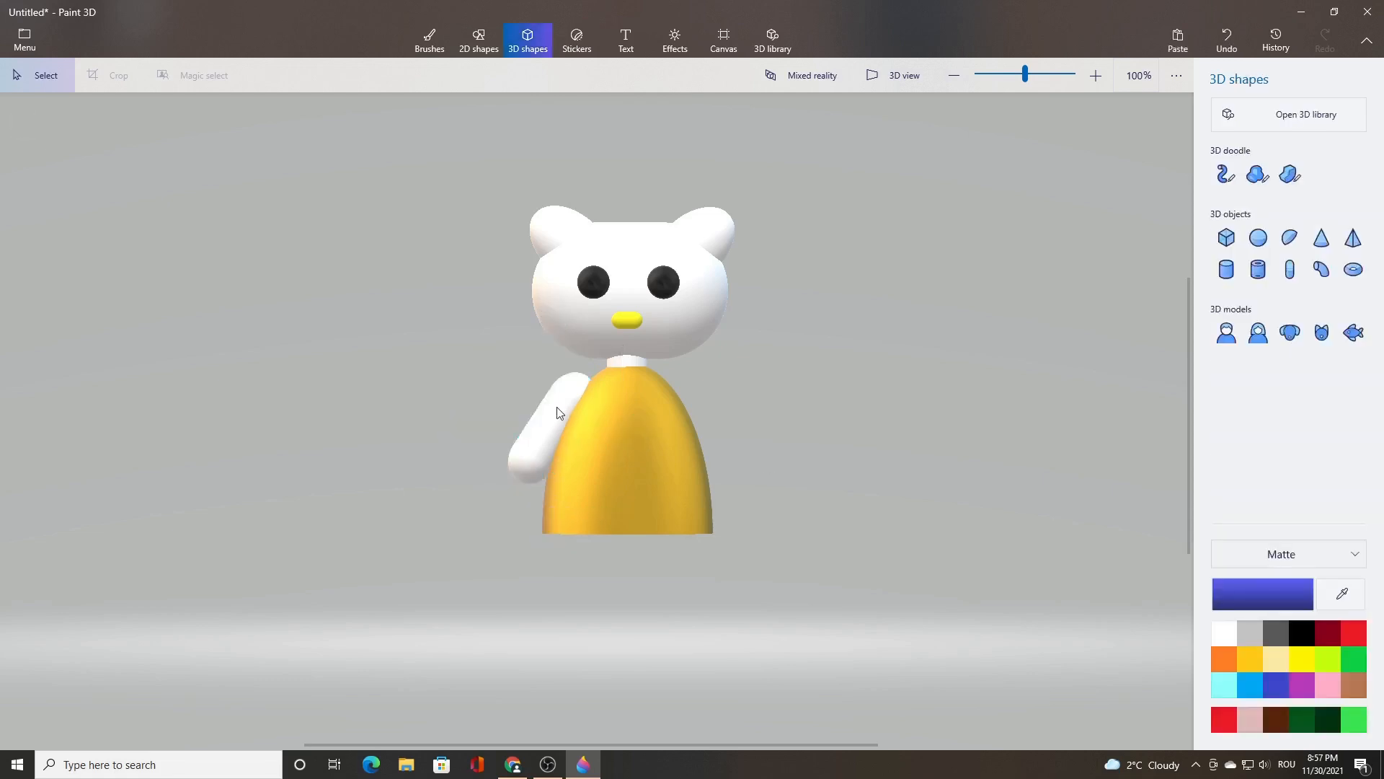
Step: Duplicate the white arm, flip the copy horizontally and fit it against the right shoulder as the second arm
{"action": "left_click", "coordinate": [559, 413]}
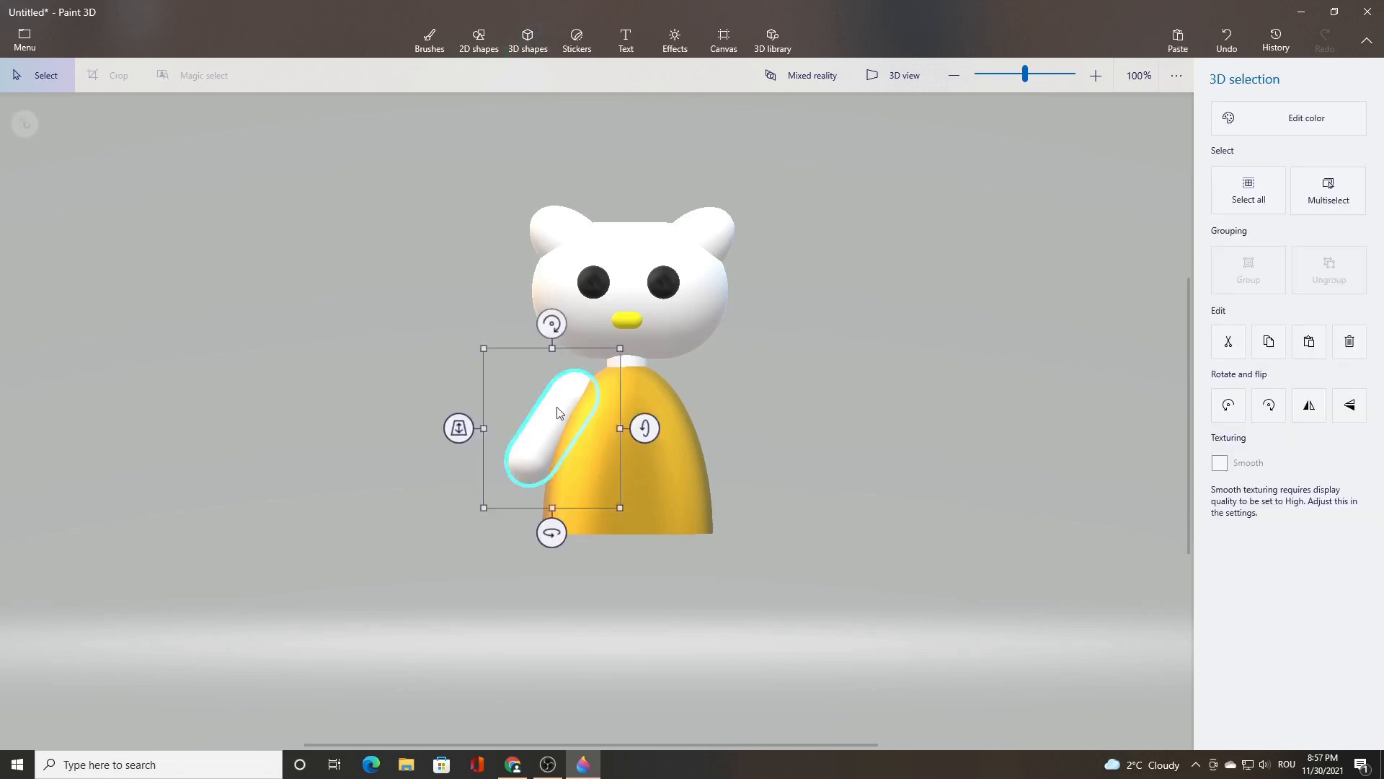
{"action": "left_click", "coordinate": [1268, 342]}
{"action": "left_click", "coordinate": [1303, 345]}
{"action": "left_click_drag", "start_coordinate": [558, 411], "coordinate": [732, 412]}
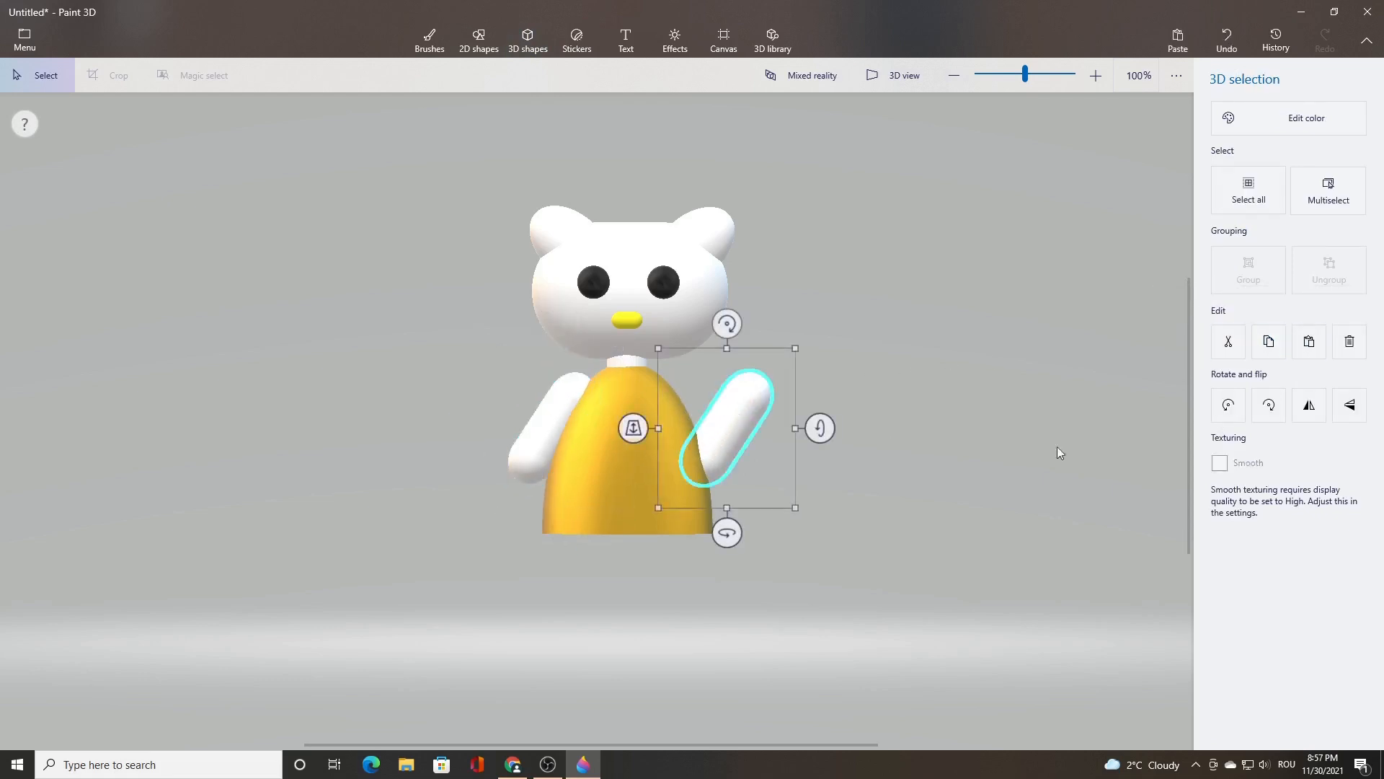
{"action": "left_click", "coordinate": [1308, 405]}
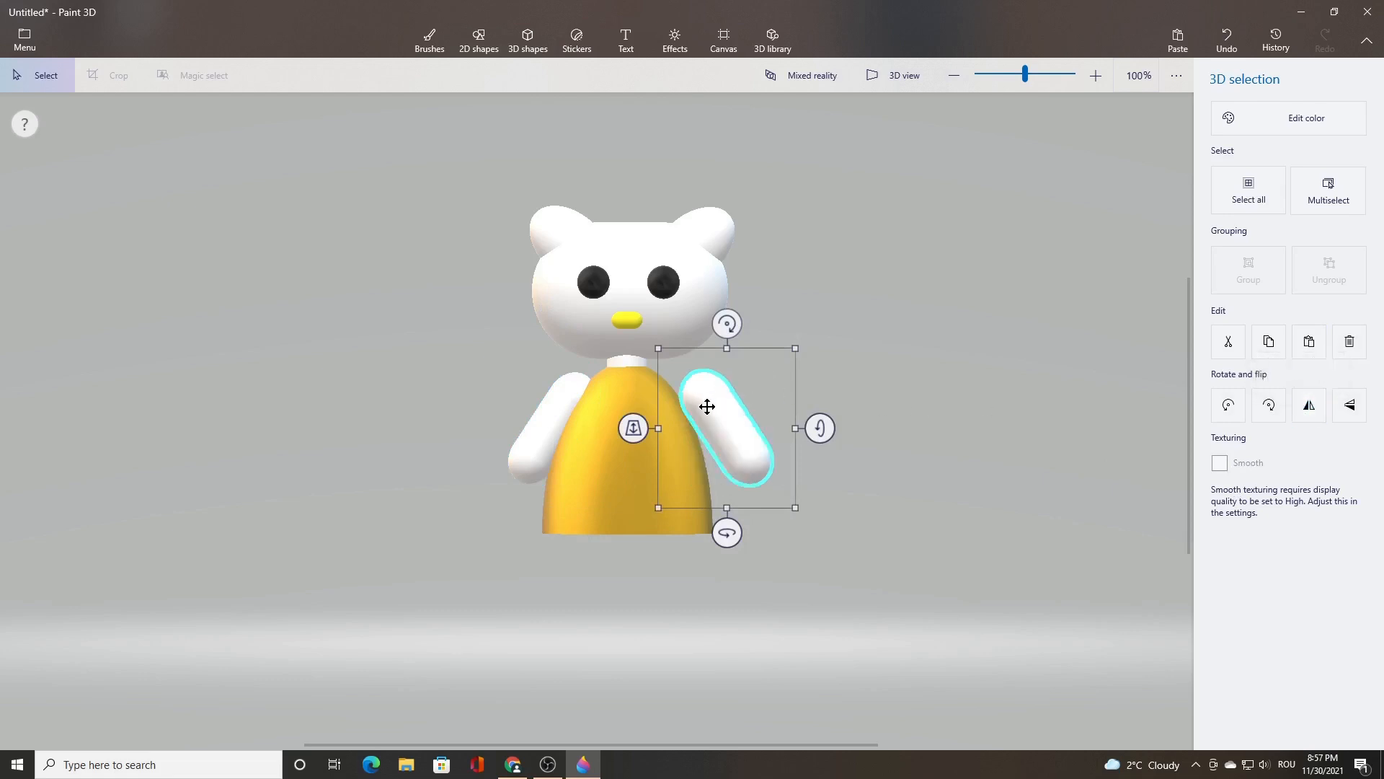
{"action": "left_click_drag", "start_coordinate": [707, 406], "coordinate": [683, 404]}
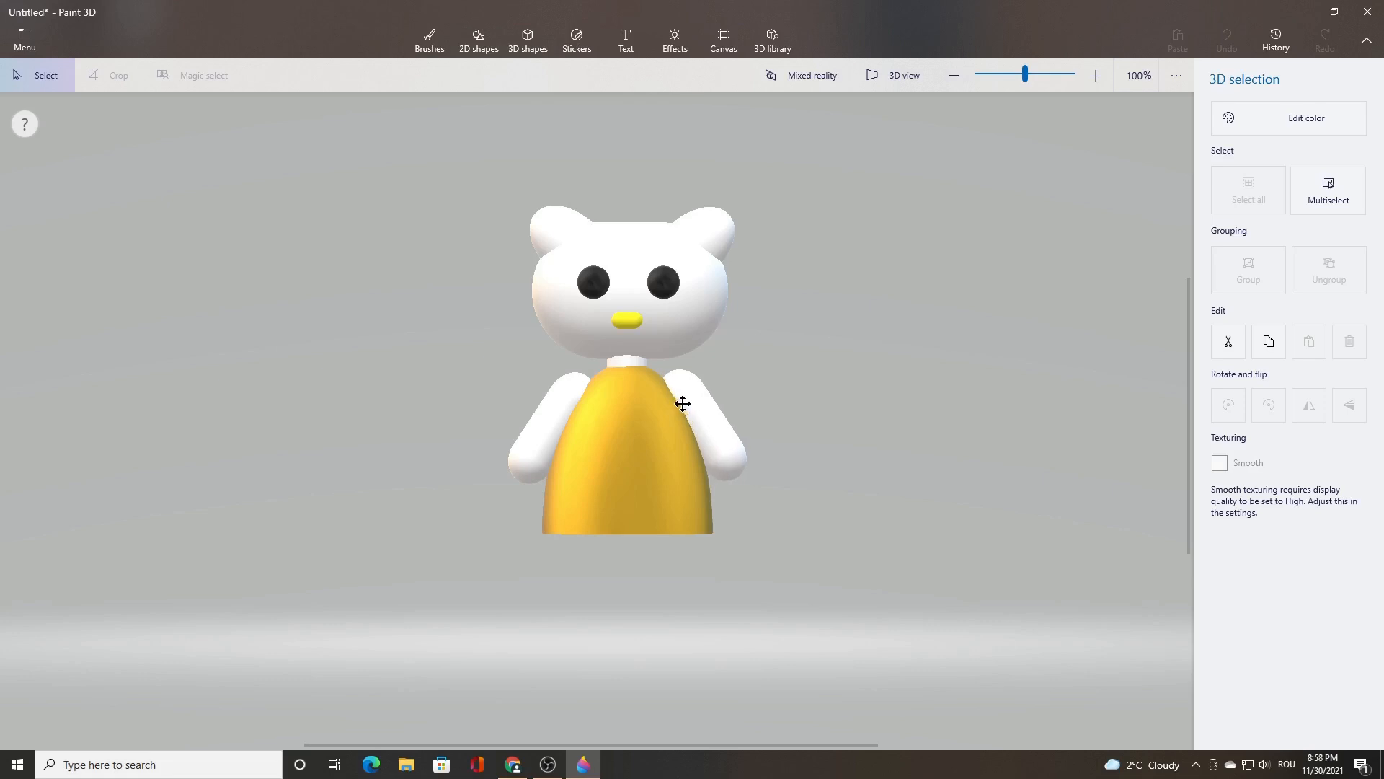
{"action": "left_click_drag", "start_coordinate": [682, 404], "coordinate": [682, 404]}
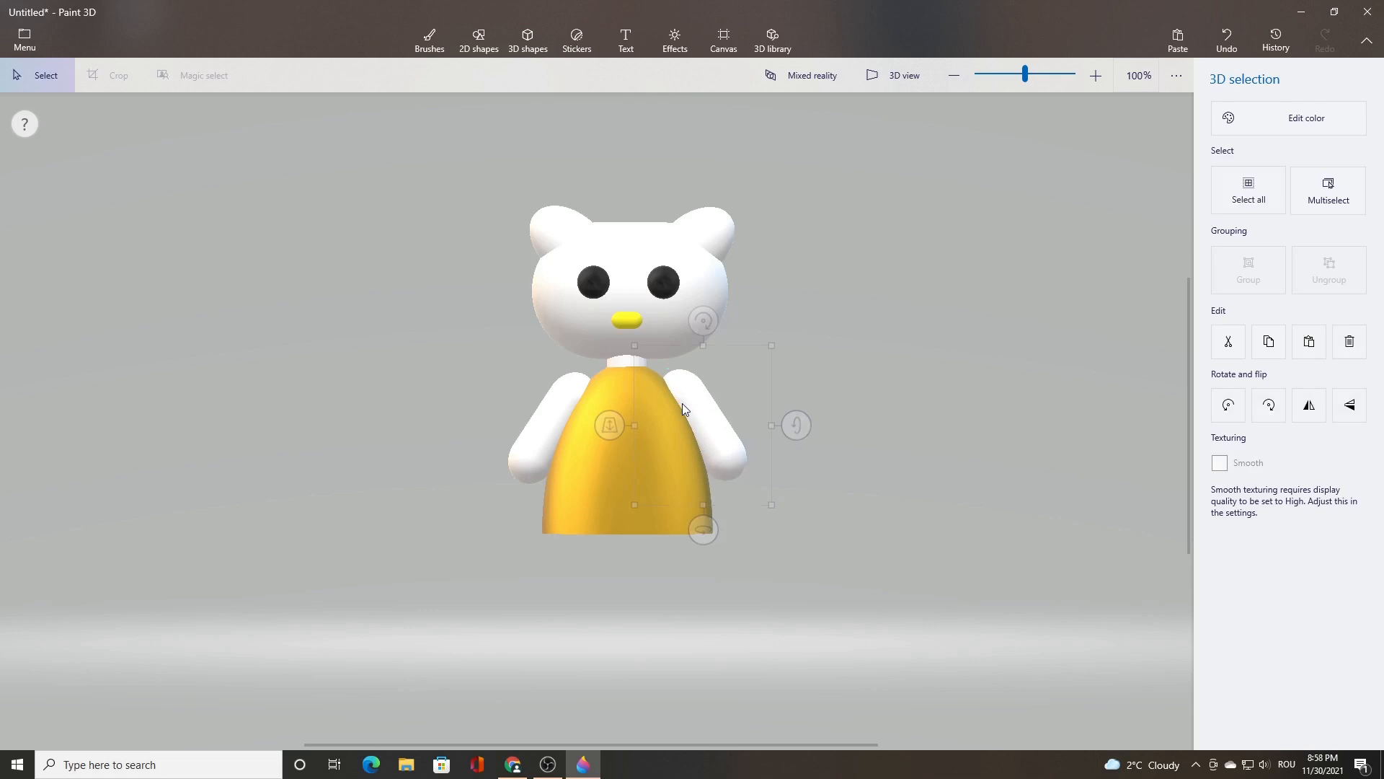
{"action": "left_click", "coordinate": [891, 468]}
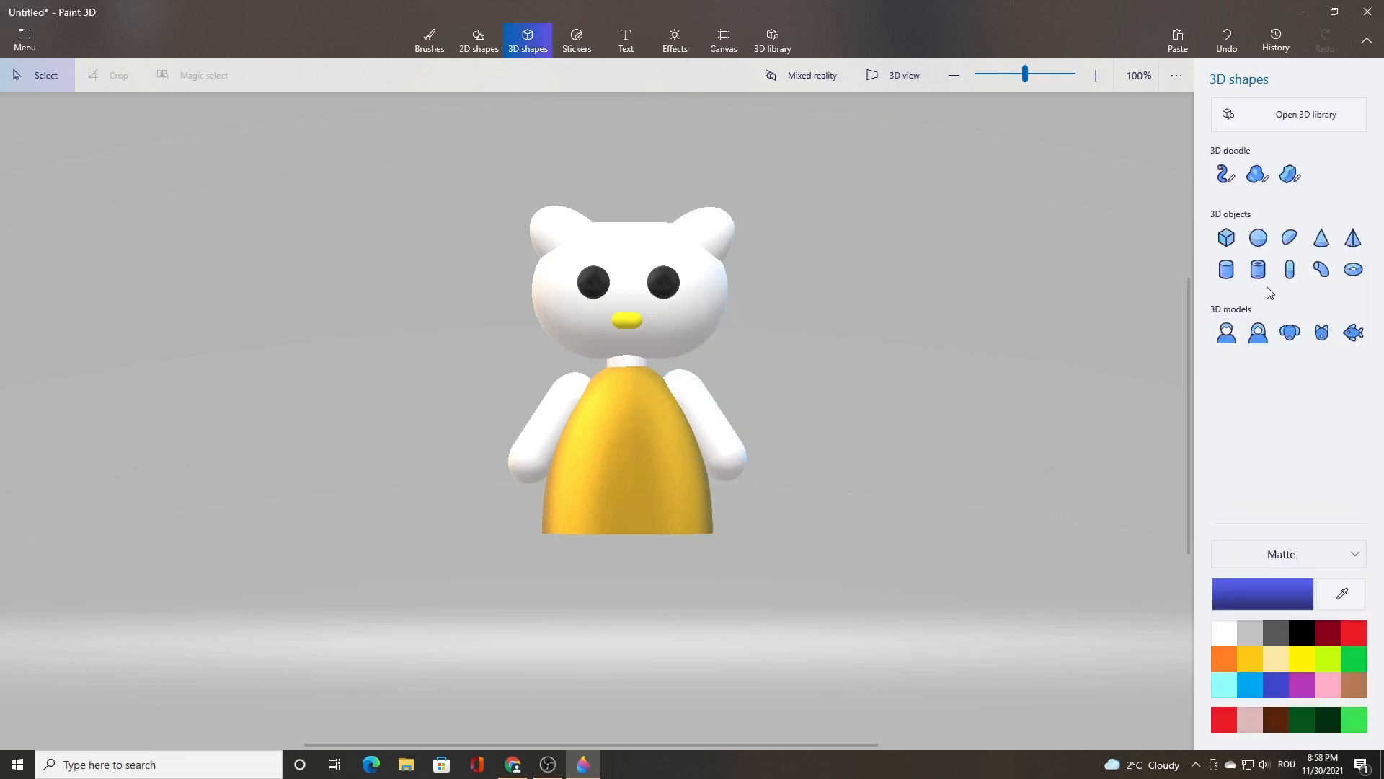
Step: Draw a short upright 3D capsule beside the character, color it white and move it under the body as the left leg
{"action": "left_click", "coordinate": [1290, 270]}
{"action": "left_click_drag", "start_coordinate": [887, 413], "coordinate": [938, 509]}
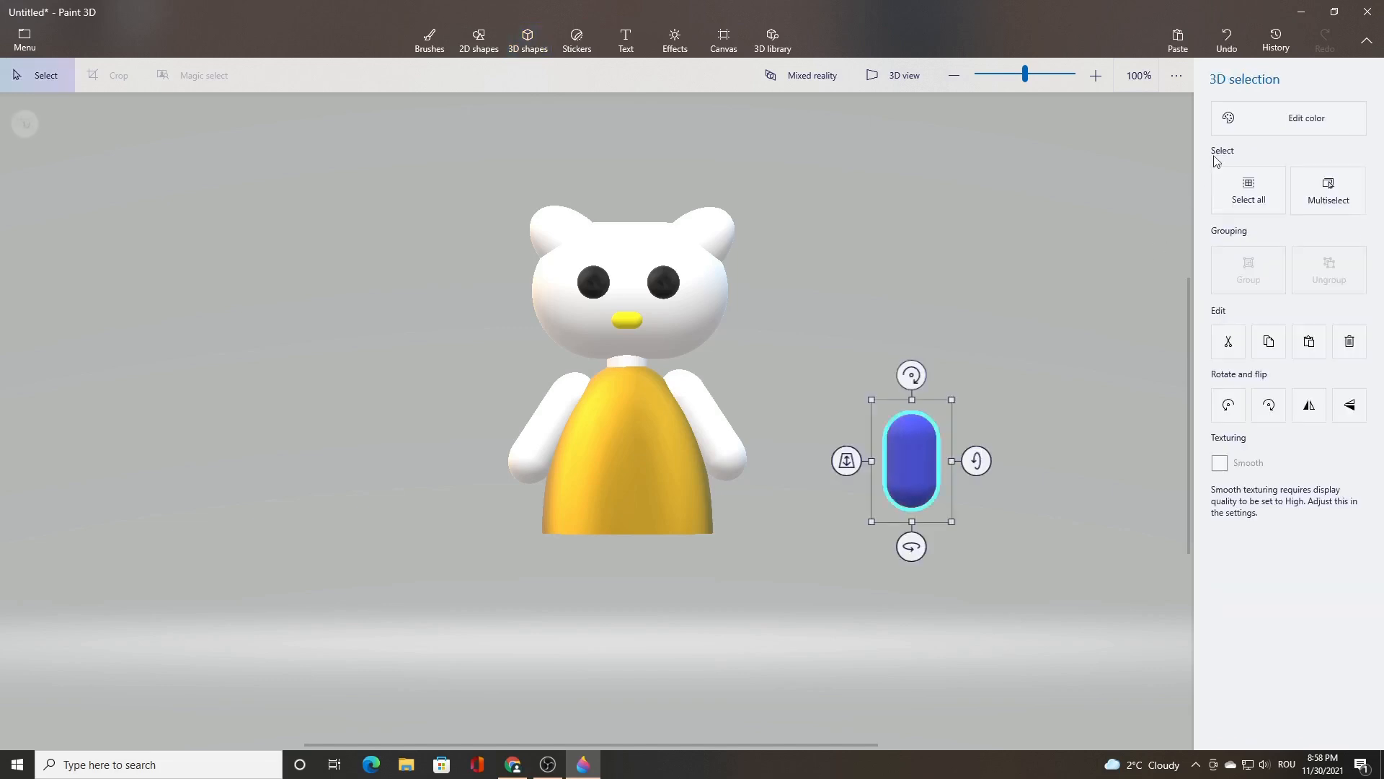
{"action": "left_click", "coordinate": [1229, 119]}
{"action": "left_click", "coordinate": [1053, 216]}
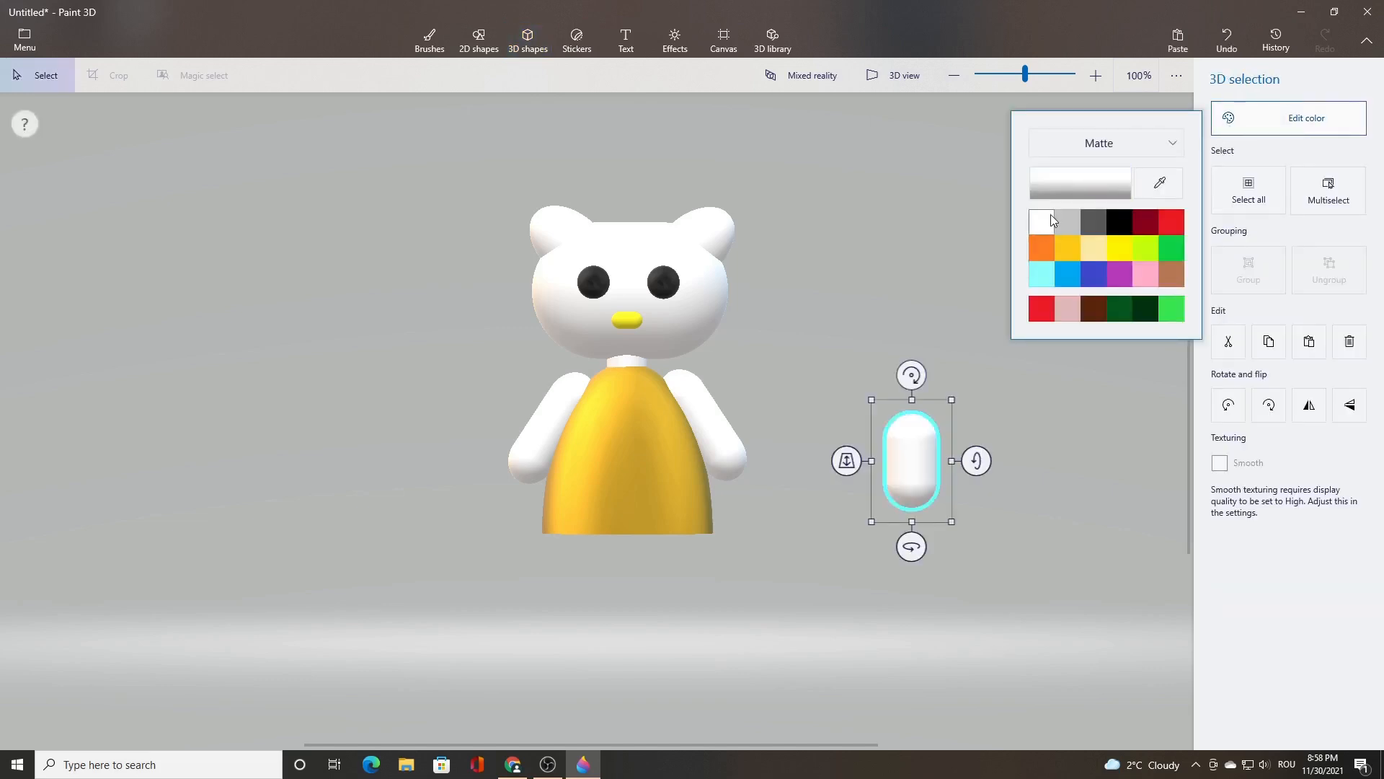
{"action": "left_click_drag", "start_coordinate": [915, 461], "coordinate": [599, 545]}
{"action": "left_click", "coordinate": [771, 620]}
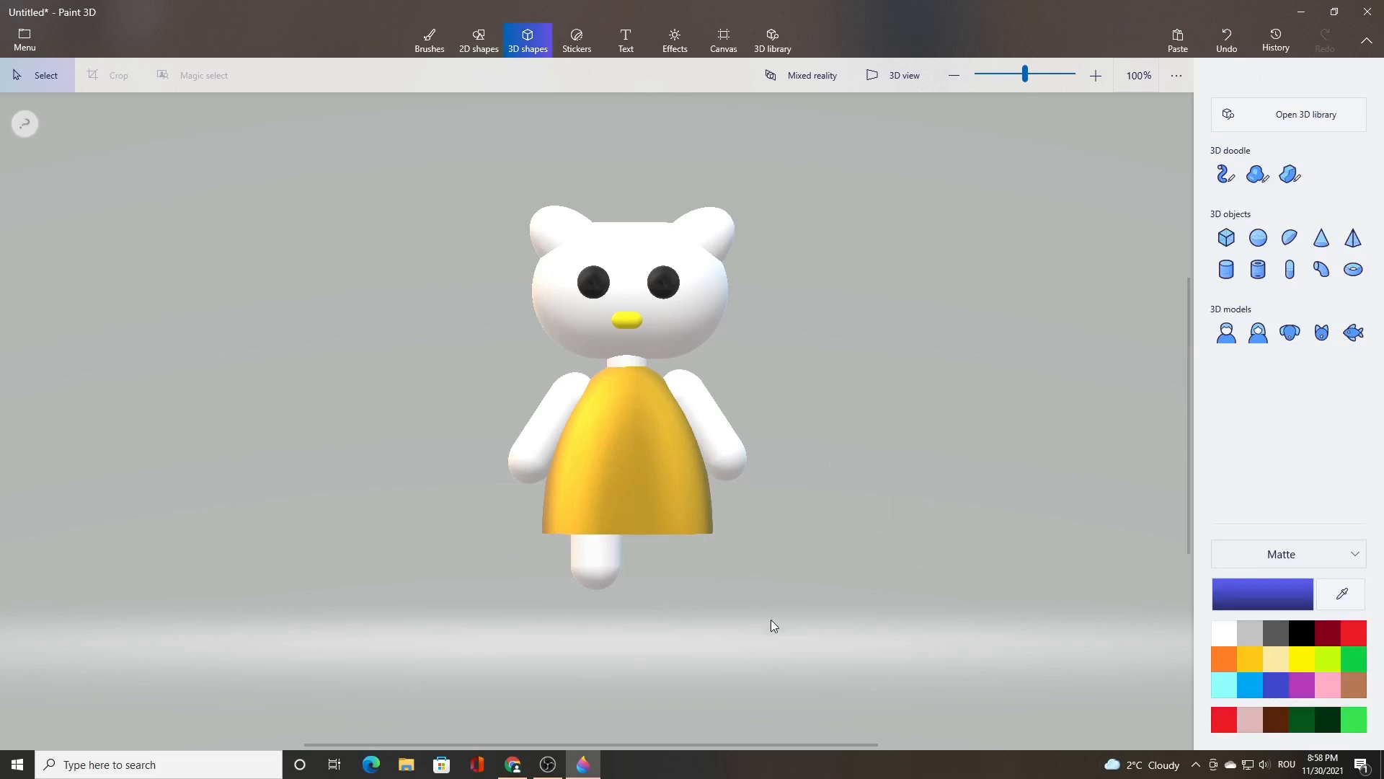
Step: Duplicate the white leg and place the copy beside it under the right half of the body
{"action": "left_click", "coordinate": [596, 560]}
{"action": "left_click", "coordinate": [1269, 347]}
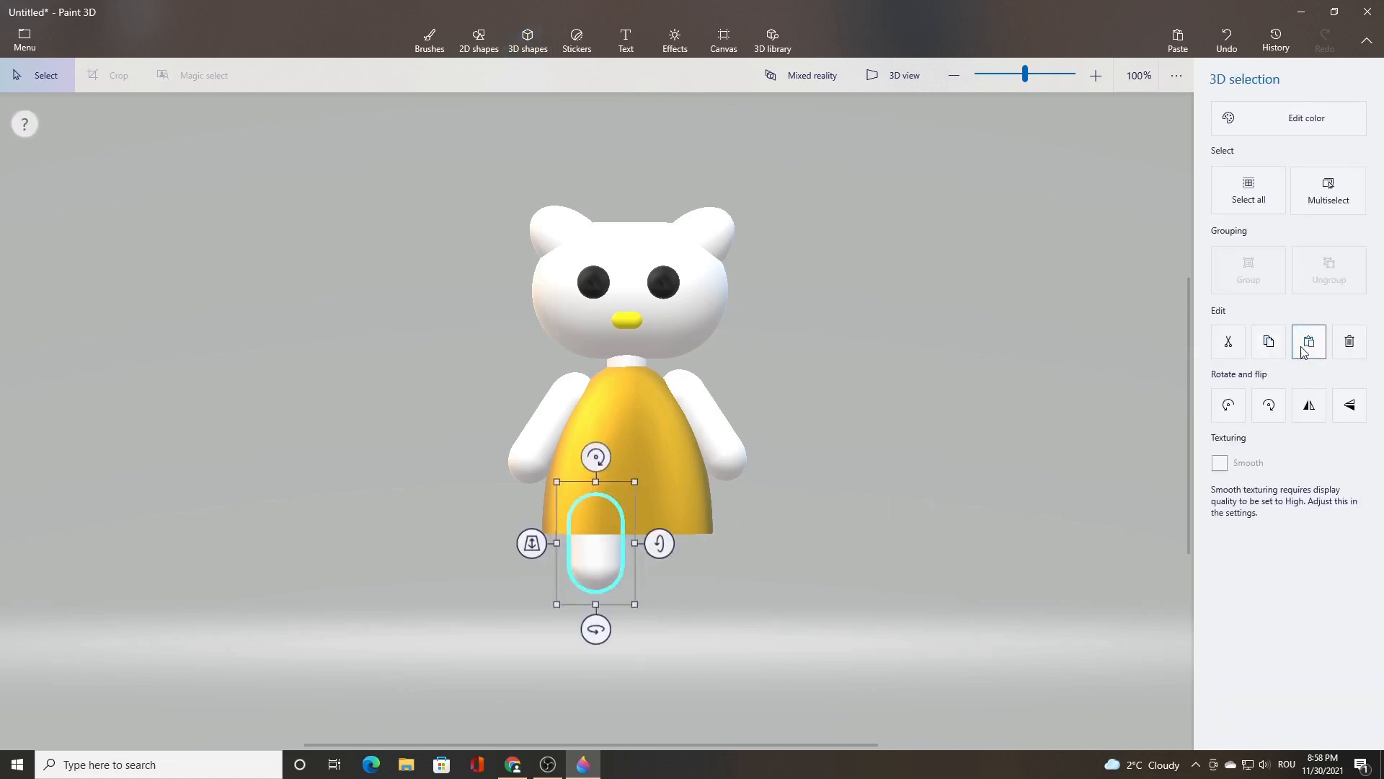
{"action": "left_click", "coordinate": [1303, 351]}
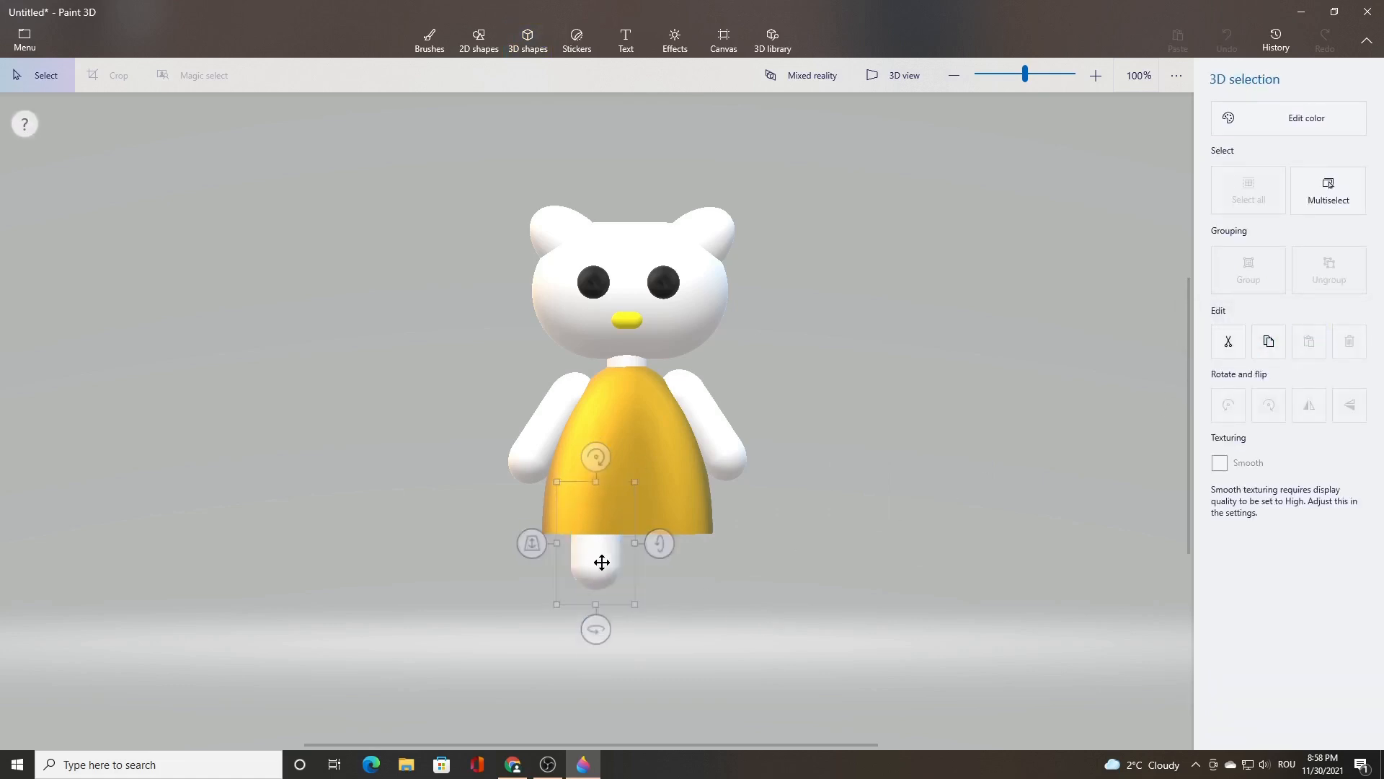
{"action": "left_click_drag", "start_coordinate": [597, 560], "coordinate": [662, 564]}
{"action": "left_click", "coordinate": [828, 631]}
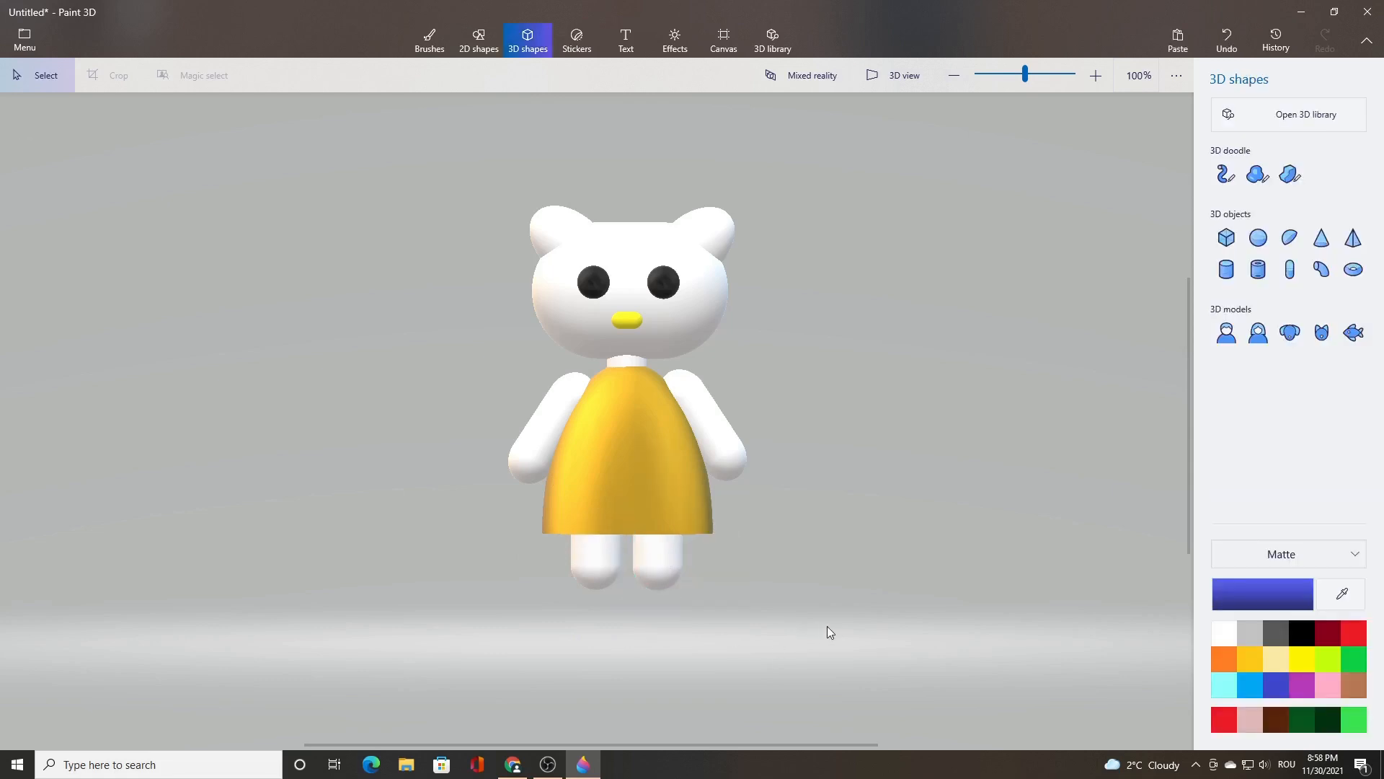
Step: Select all parts of the character and group them into one object
{"action": "left_click_drag", "start_coordinate": [418, 169], "coordinate": [894, 636]}
{"action": "mouse_move", "coordinate": [627, 627]}
{"action": "left_mouse_down"}
{"action": "mouse_move", "coordinate": [498, 629]}
{"action": "mouse_move", "coordinate": [626, 632]}
{"action": "left_mouse_up"}
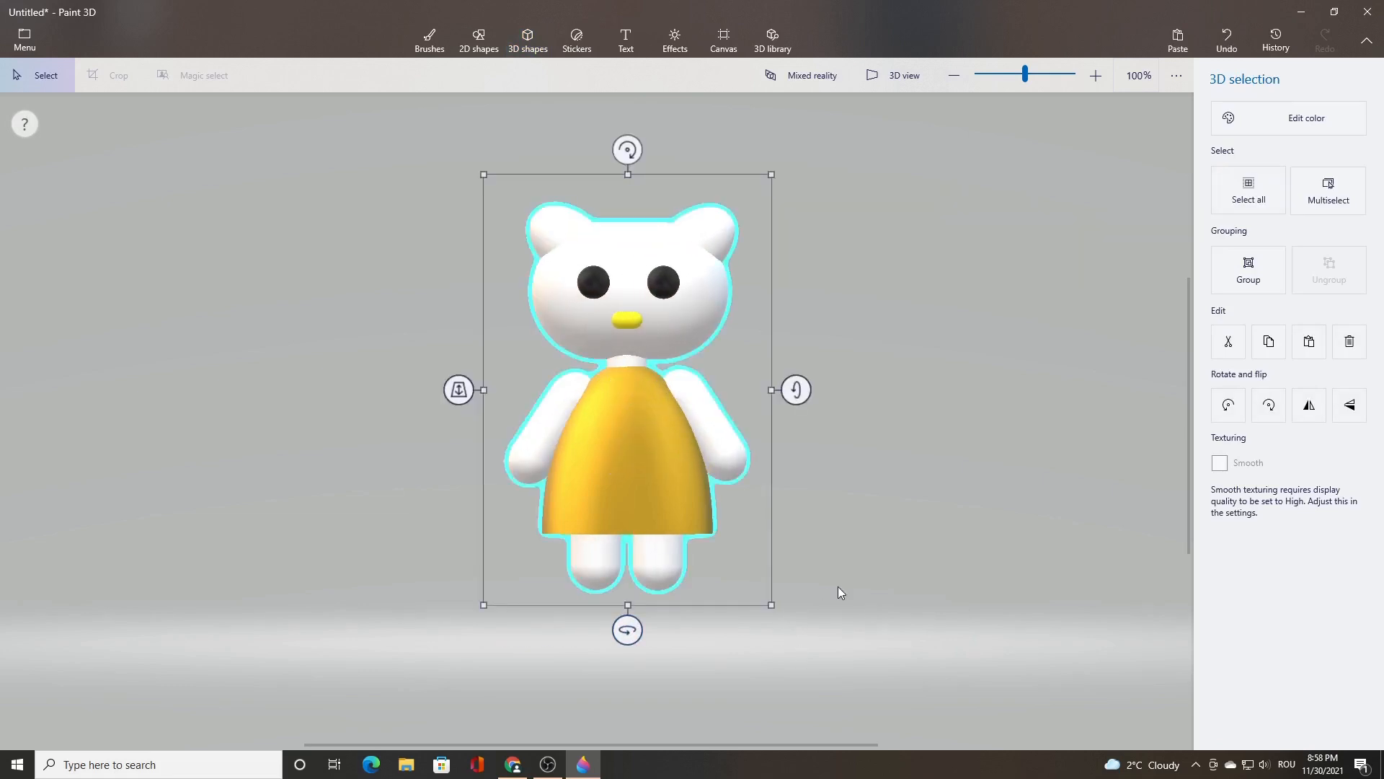
{"action": "left_click", "coordinate": [1260, 289]}
{"action": "left_click", "coordinate": [978, 414]}
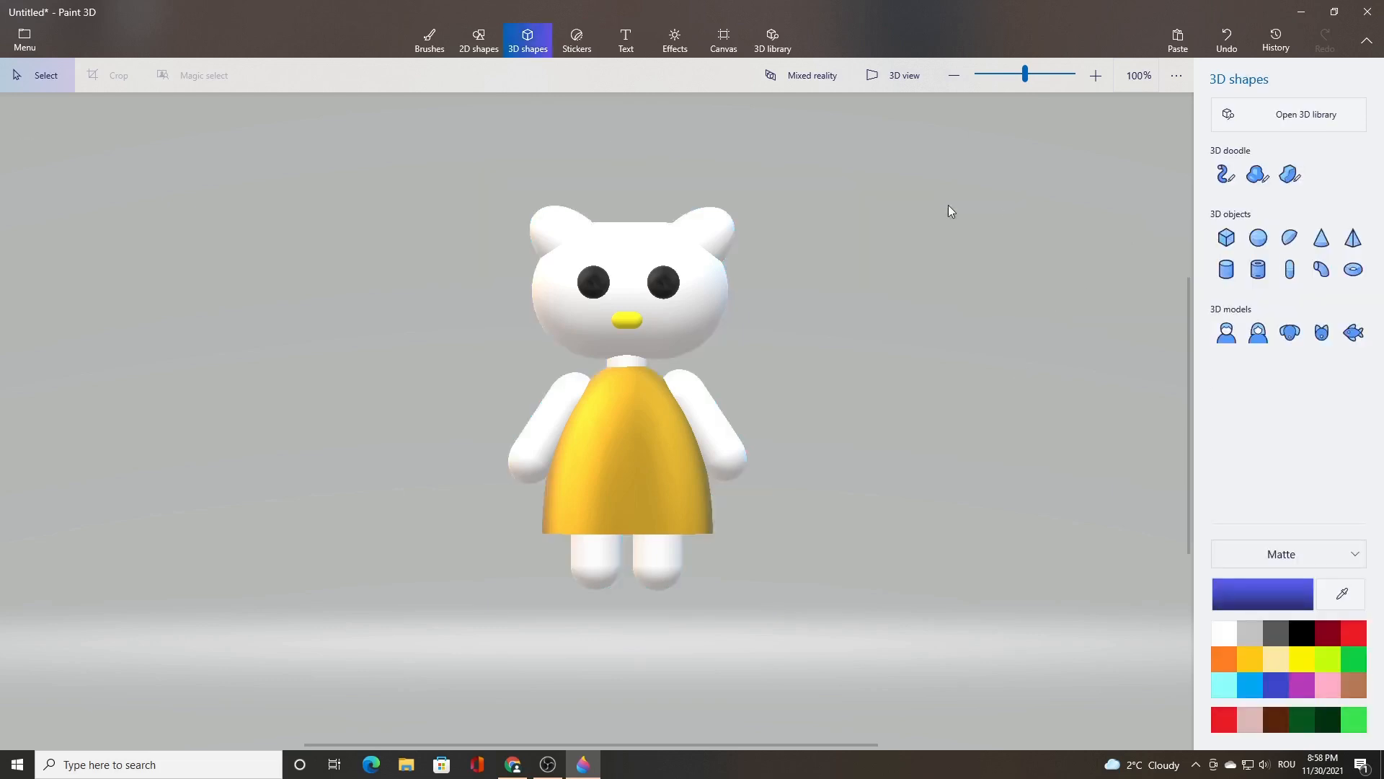
Step: Choose the Oil brush with green and the gloss finish, try a stroke across the lower body and undo it
{"action": "left_click", "coordinate": [428, 48]}
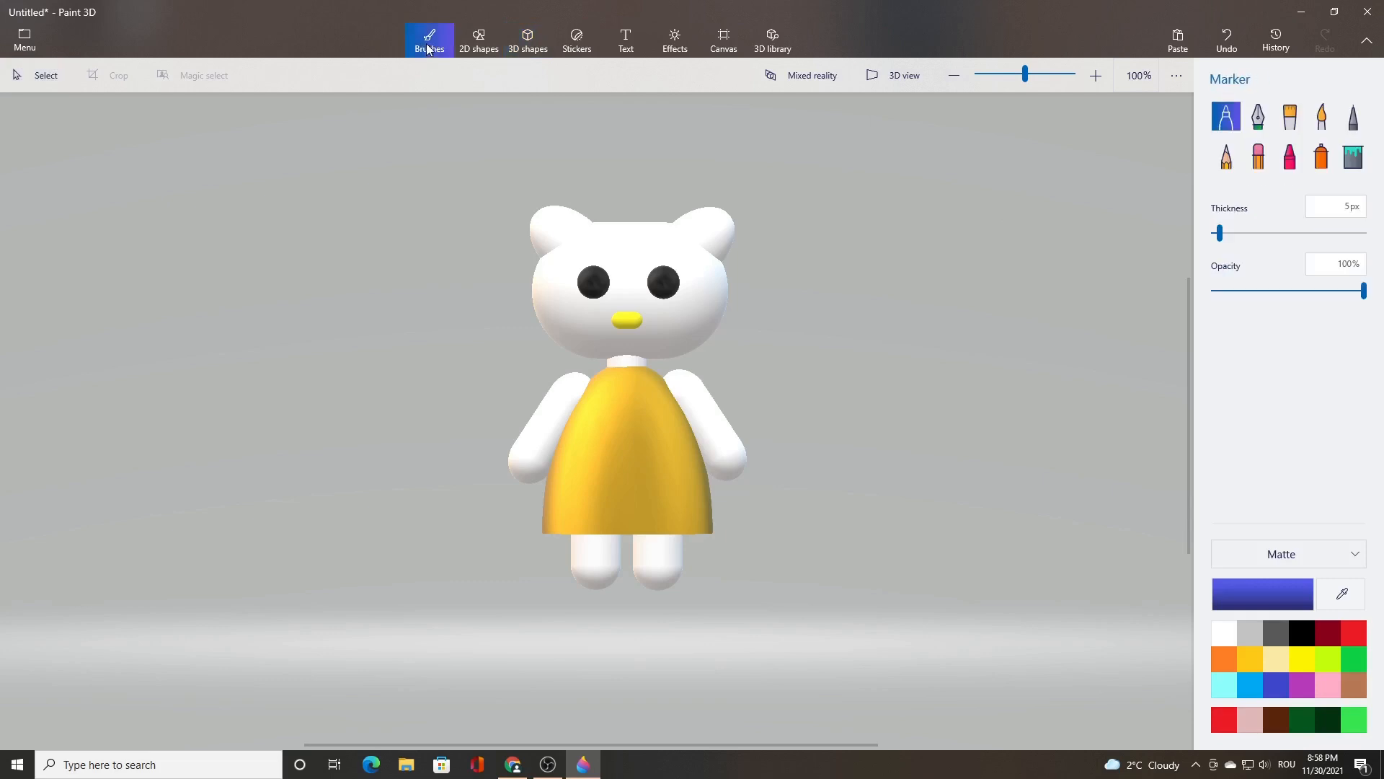
{"action": "left_click", "coordinate": [1290, 117]}
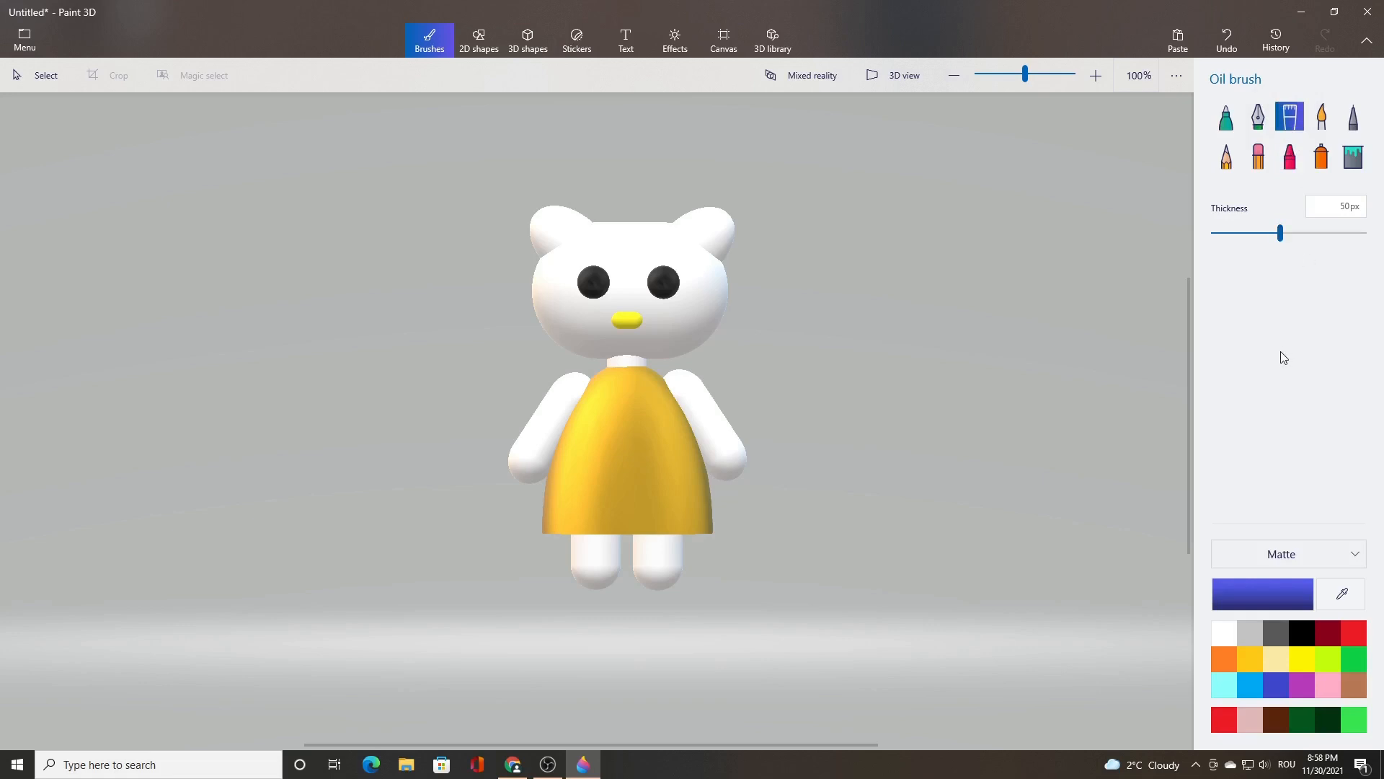
{"action": "left_click", "coordinate": [1356, 664]}
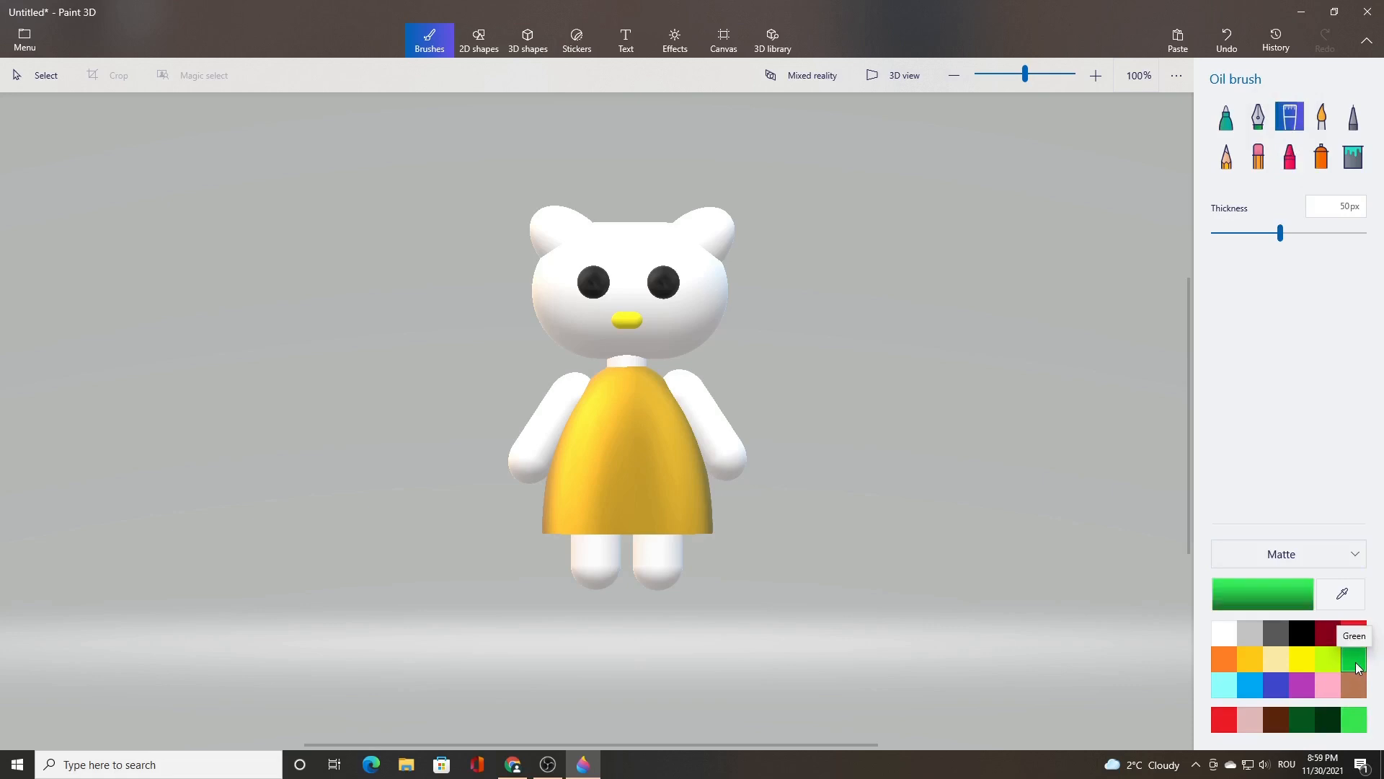
{"action": "left_click", "coordinate": [1327, 558]}
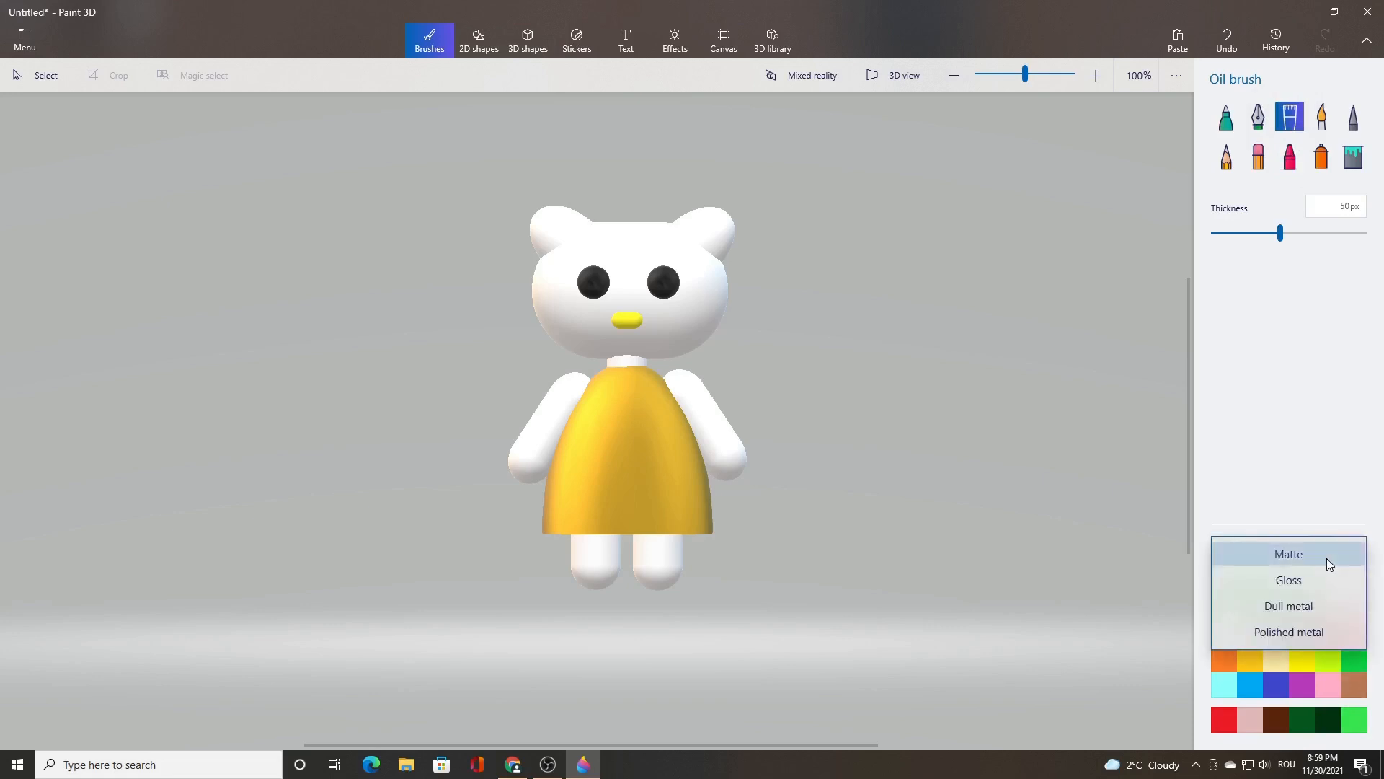
{"action": "left_click", "coordinate": [1319, 581]}
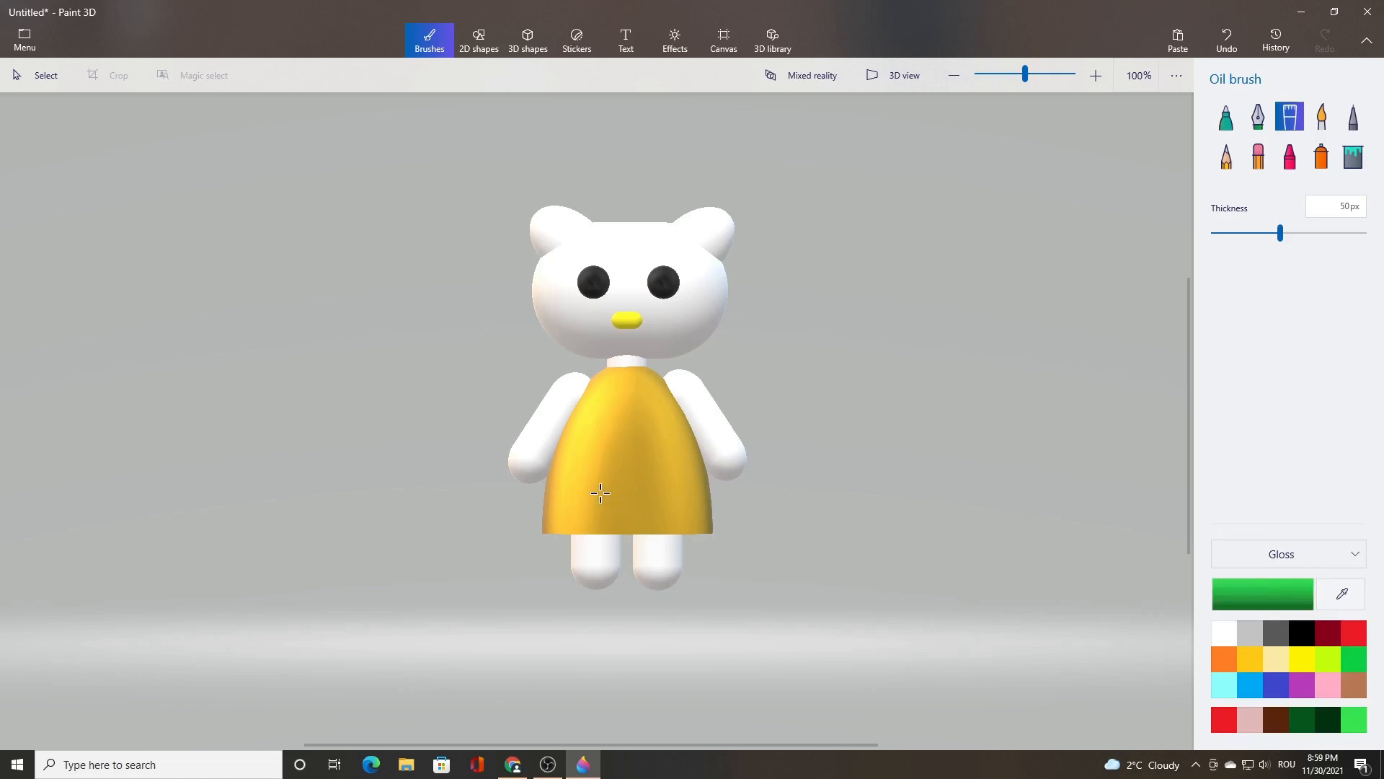
{"action": "left_click_drag", "start_coordinate": [599, 492], "coordinate": [705, 503]}
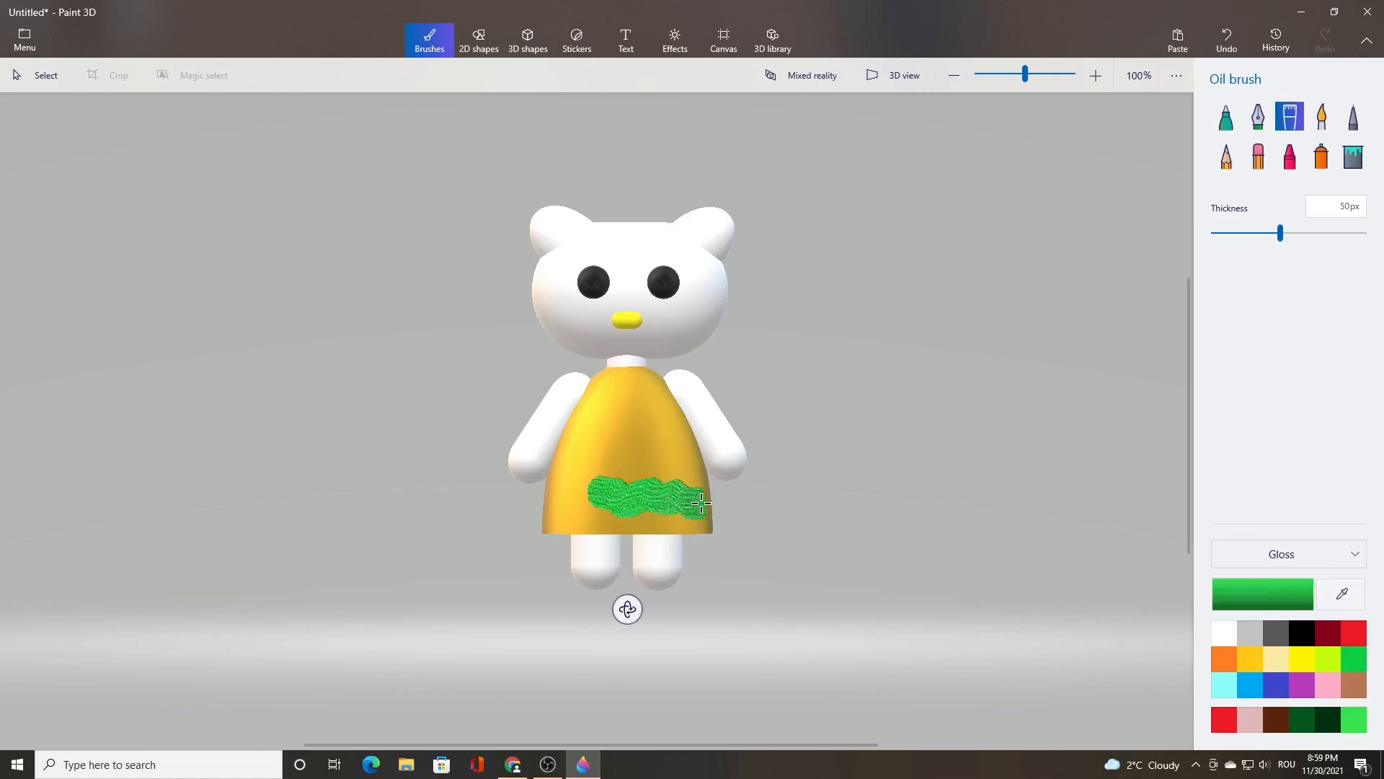
{"action": "left_click", "coordinate": [1228, 42]}
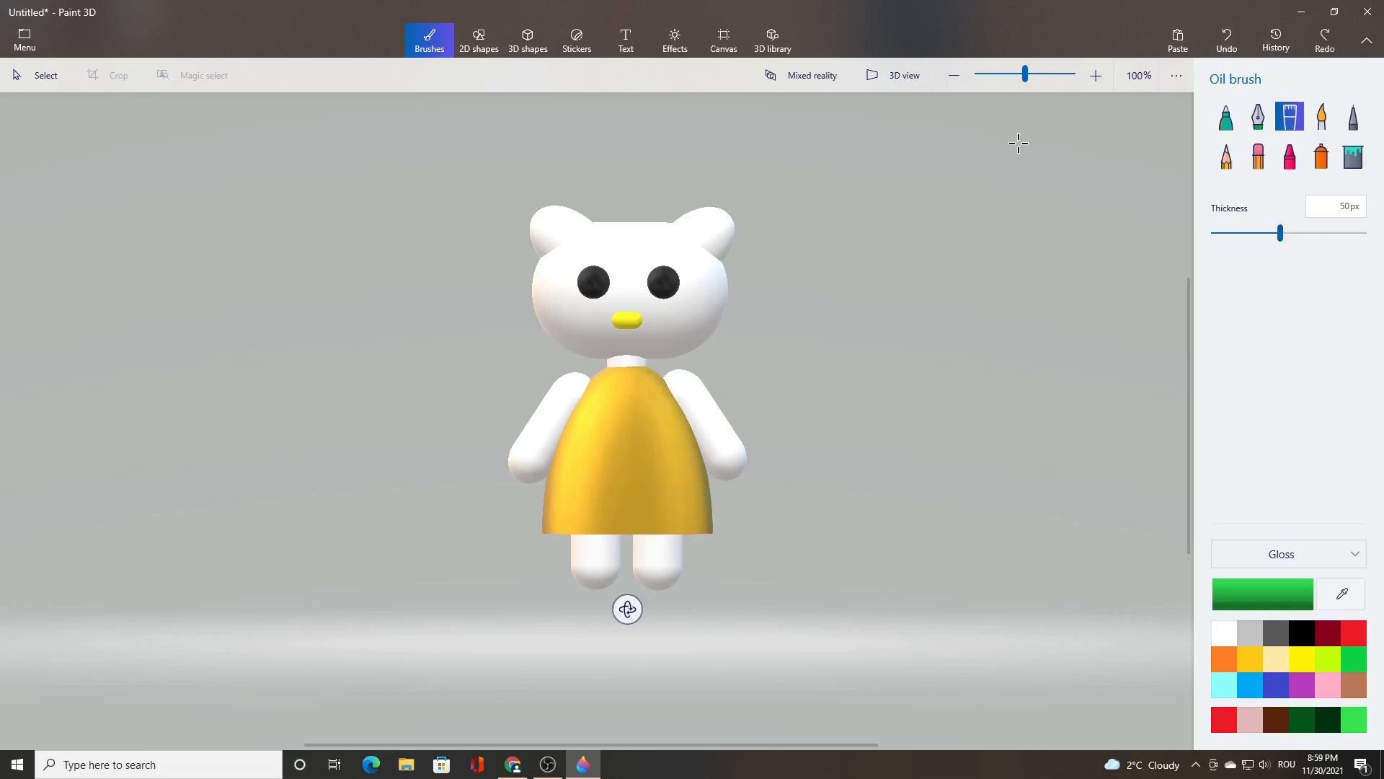
Step: Paint a green band along the bottom edge of the gold body's front
{"action": "left_click", "coordinate": [1095, 75]}
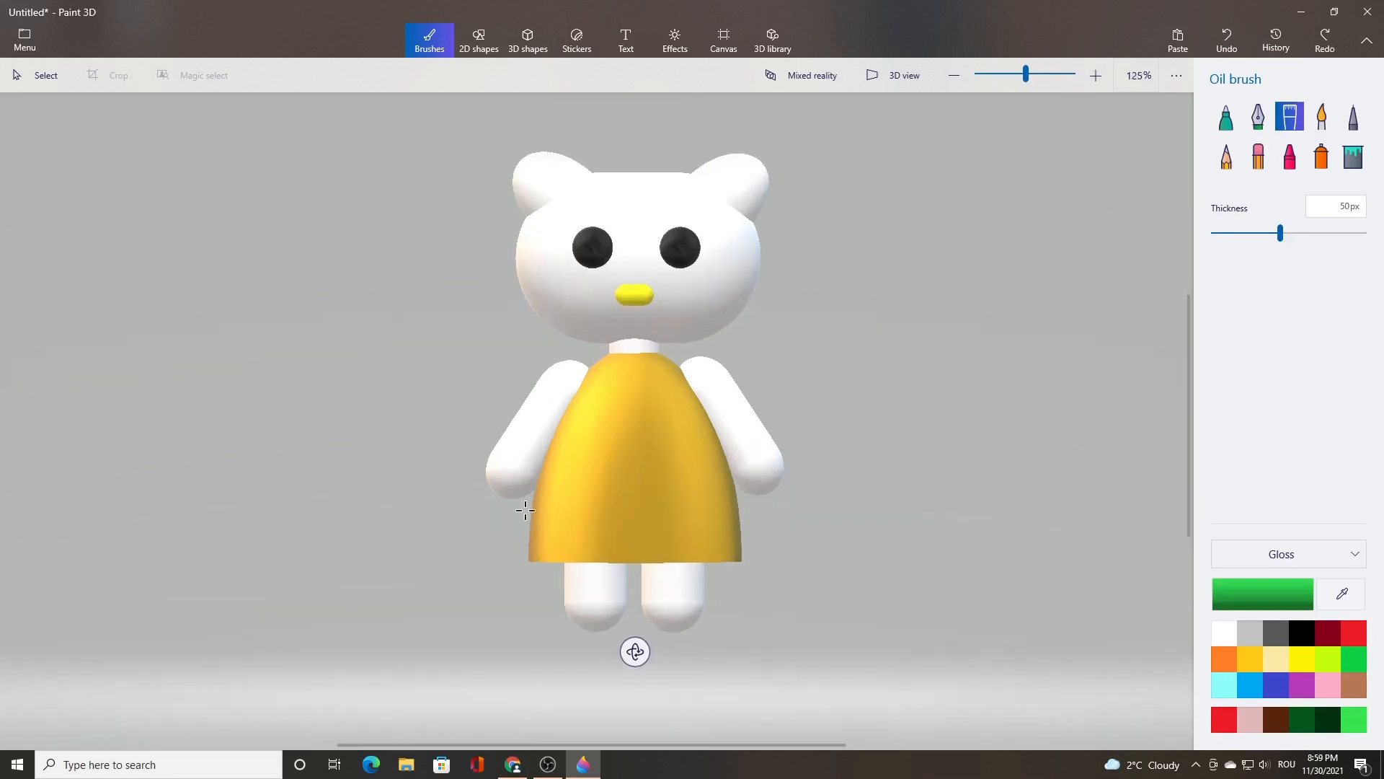
{"action": "left_click_drag", "start_coordinate": [535, 528], "coordinate": [543, 534]}
{"action": "left_click_drag", "start_coordinate": [557, 539], "coordinate": [741, 540]}
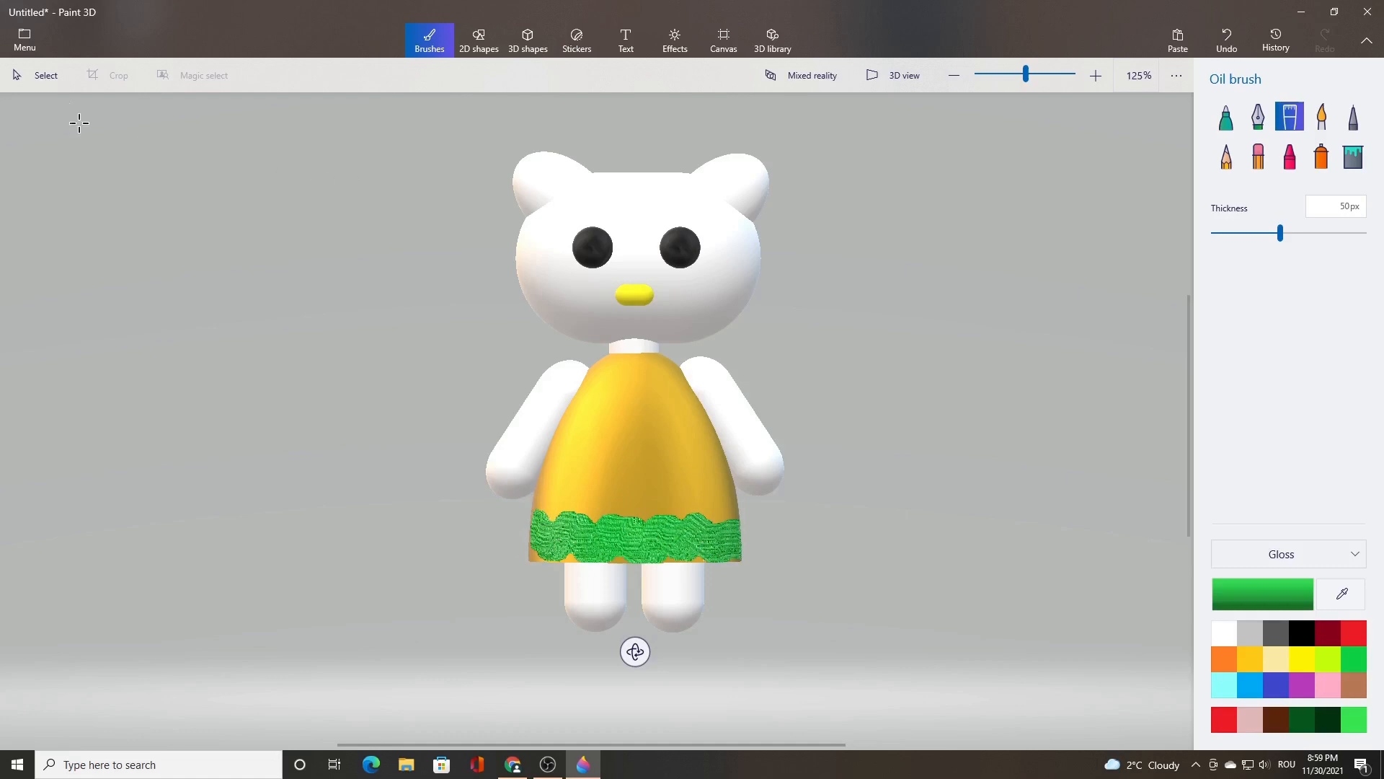
Step: Rotate the grouped character to its side and continue the green band along the body's bottom edge with the Oil brush
{"action": "left_click", "coordinate": [51, 81]}
{"action": "mouse_move", "coordinate": [443, 114]}
{"action": "left_mouse_down"}
{"action": "mouse_move", "coordinate": [837, 482]}
{"action": "mouse_move", "coordinate": [920, 661]}
{"action": "left_mouse_up"}
{"action": "left_click_drag", "start_coordinate": [633, 671], "coordinate": [473, 673]}
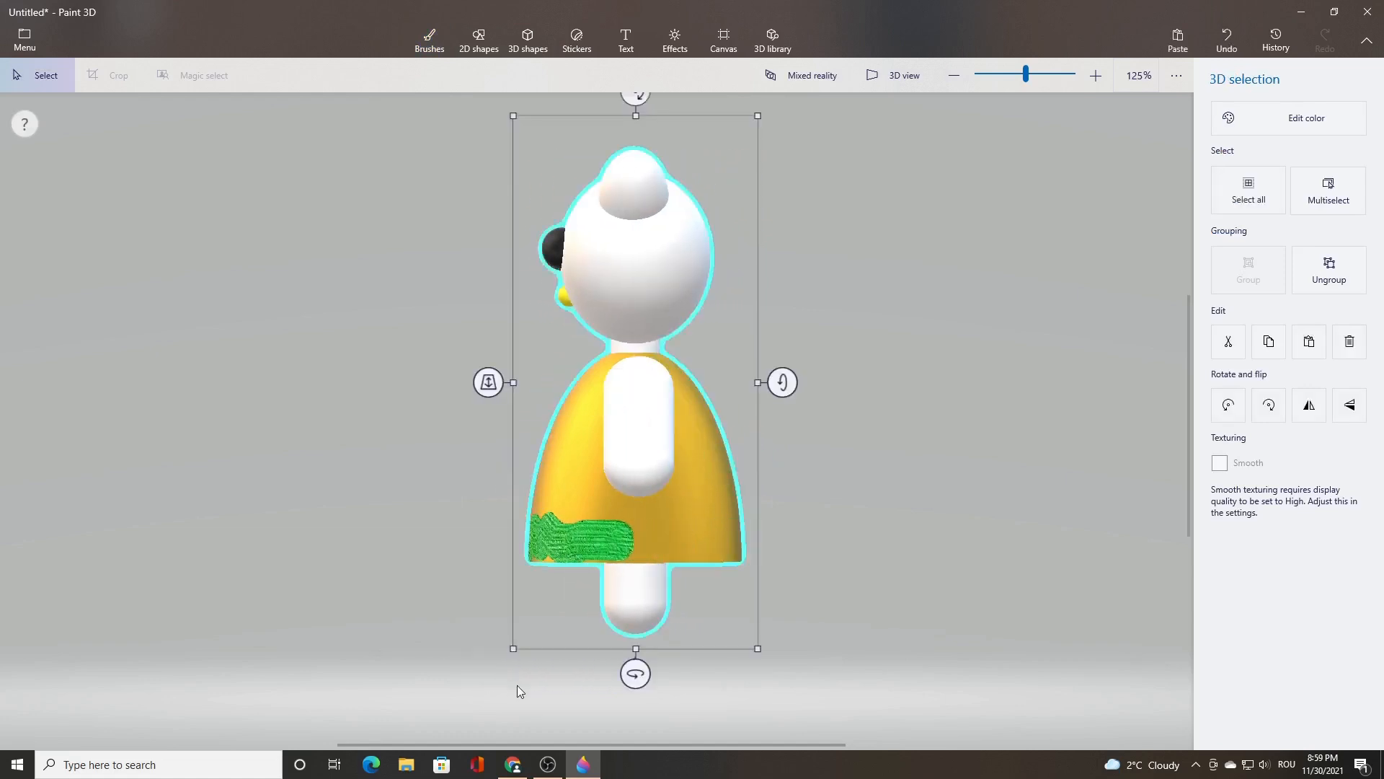
{"action": "left_click", "coordinate": [429, 40]}
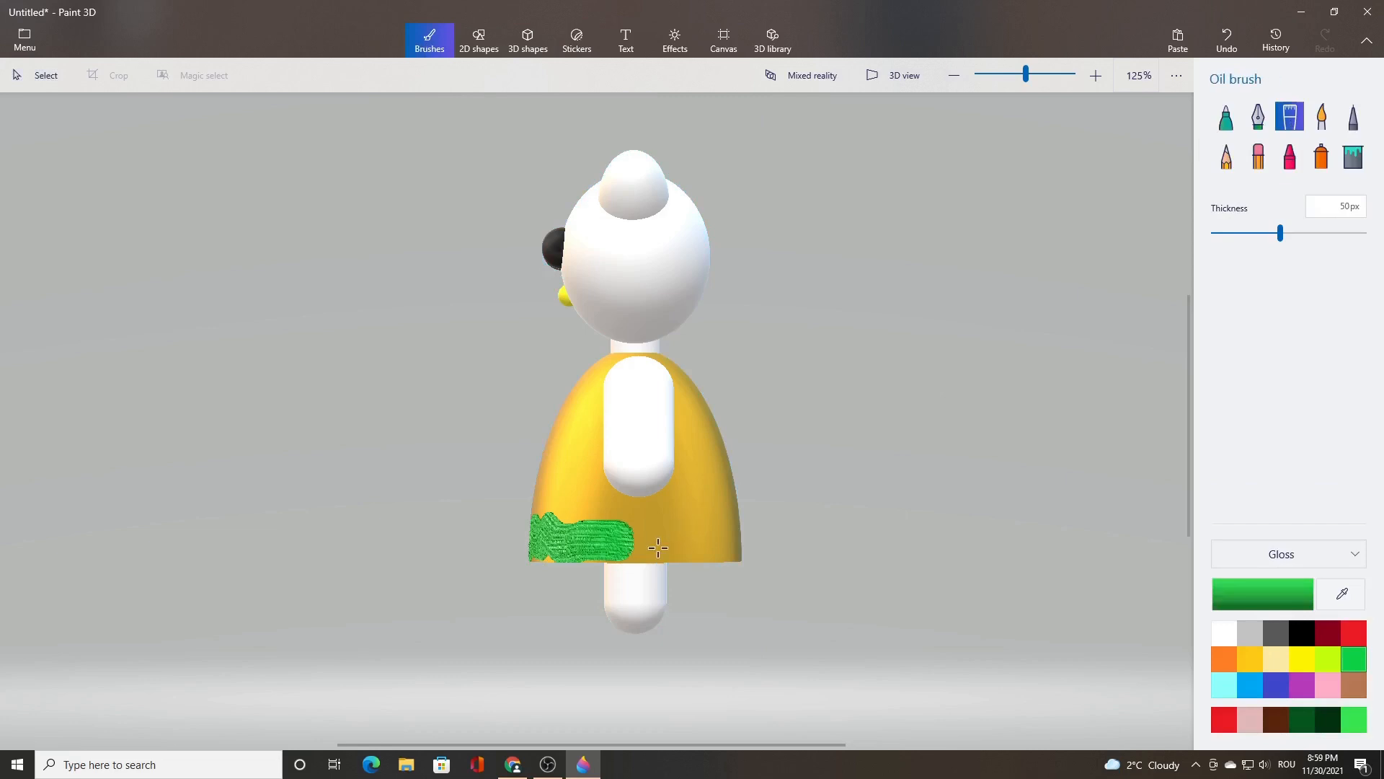
{"action": "left_click_drag", "start_coordinate": [626, 537], "coordinate": [746, 542]}
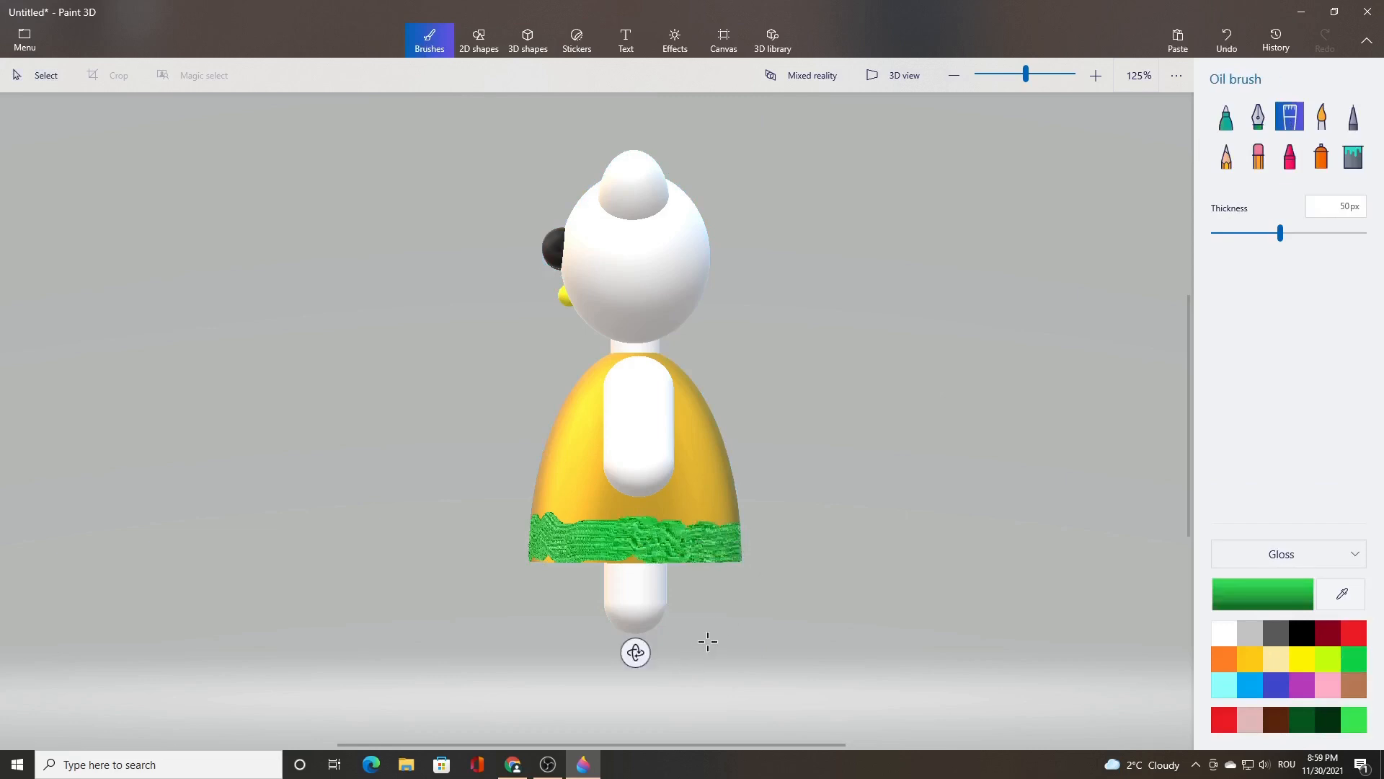
Step: Turn the character to its back and extend the green Oil brush band across the rear bottom edge of the body
{"action": "left_click", "coordinate": [30, 80]}
{"action": "left_click_drag", "start_coordinate": [428, 124], "coordinate": [789, 676]}
{"action": "left_click_drag", "start_coordinate": [635, 675], "coordinate": [527, 673]}
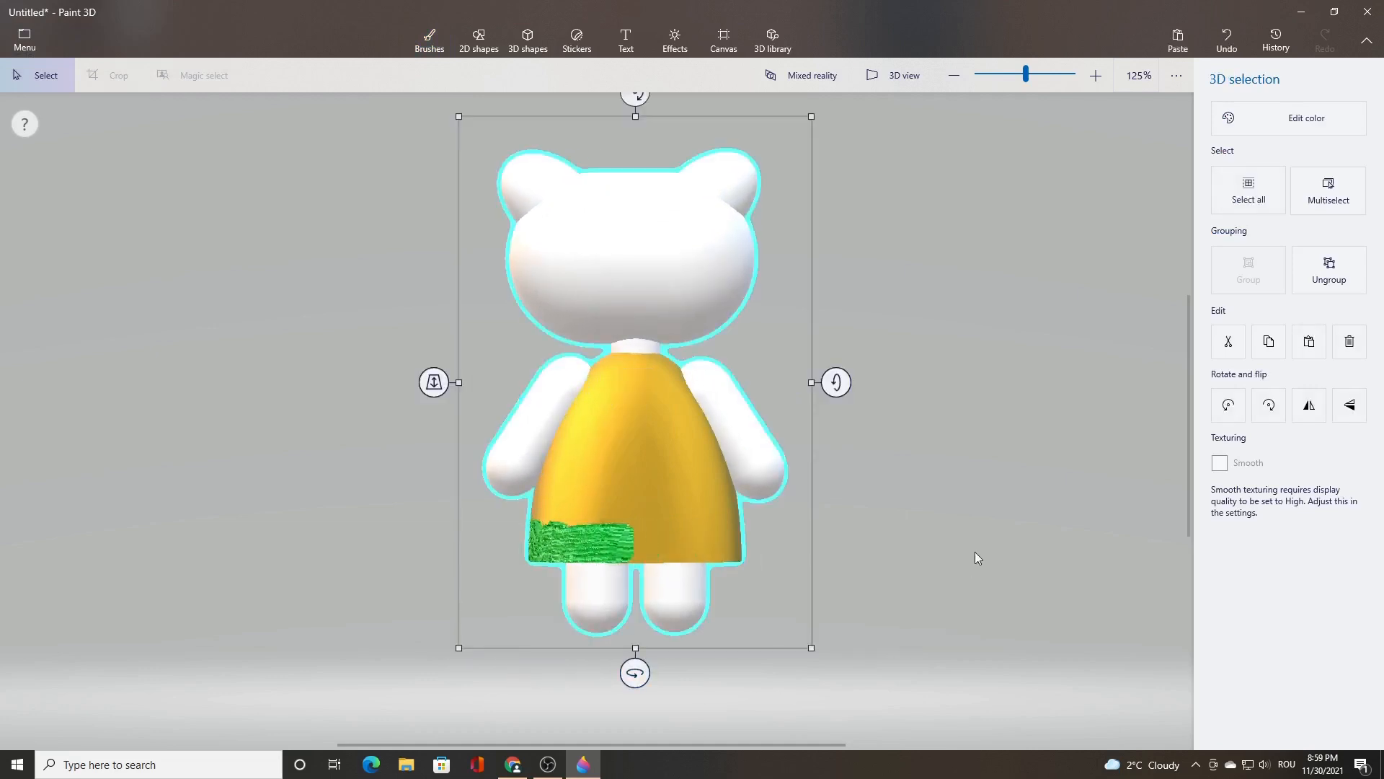
{"action": "left_click", "coordinate": [430, 40]}
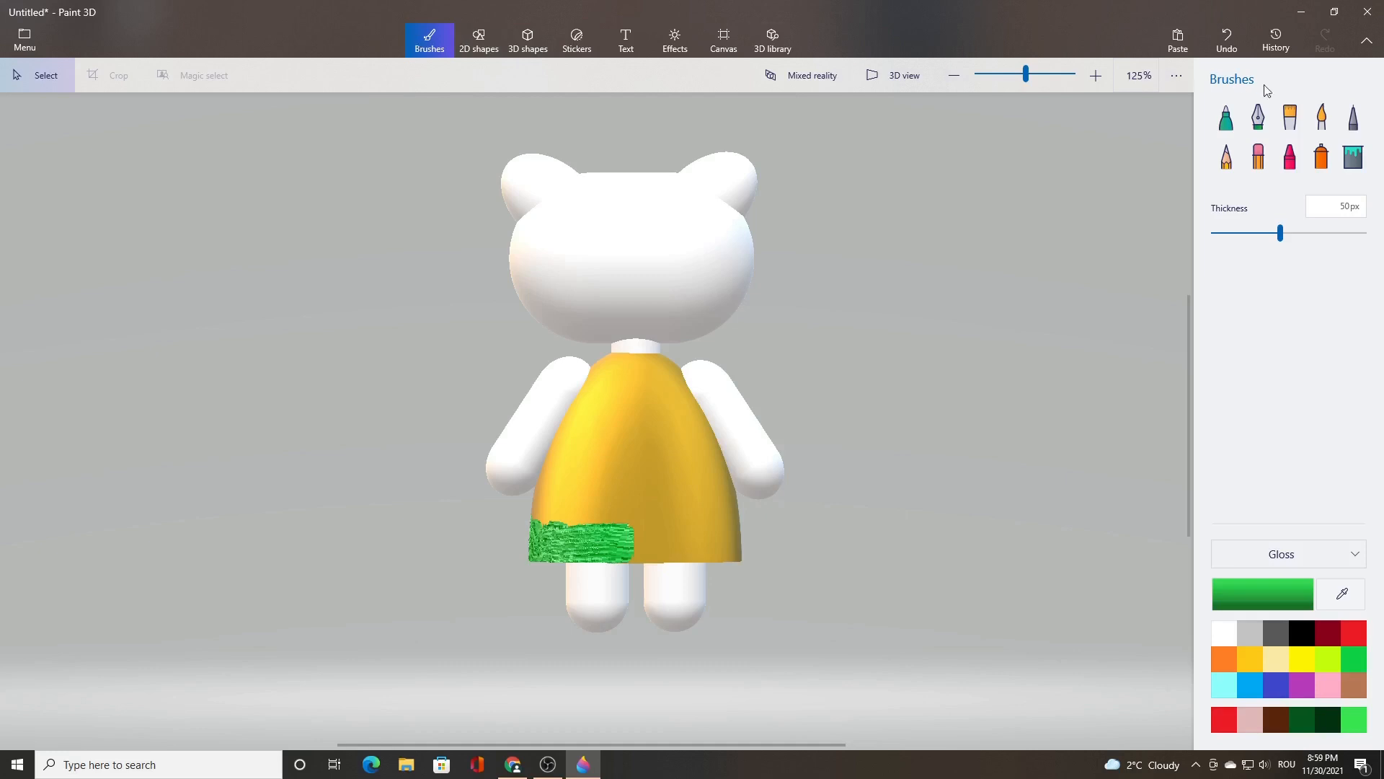
{"action": "left_click", "coordinate": [1290, 116]}
{"action": "left_click_drag", "start_coordinate": [620, 537], "coordinate": [768, 558]}
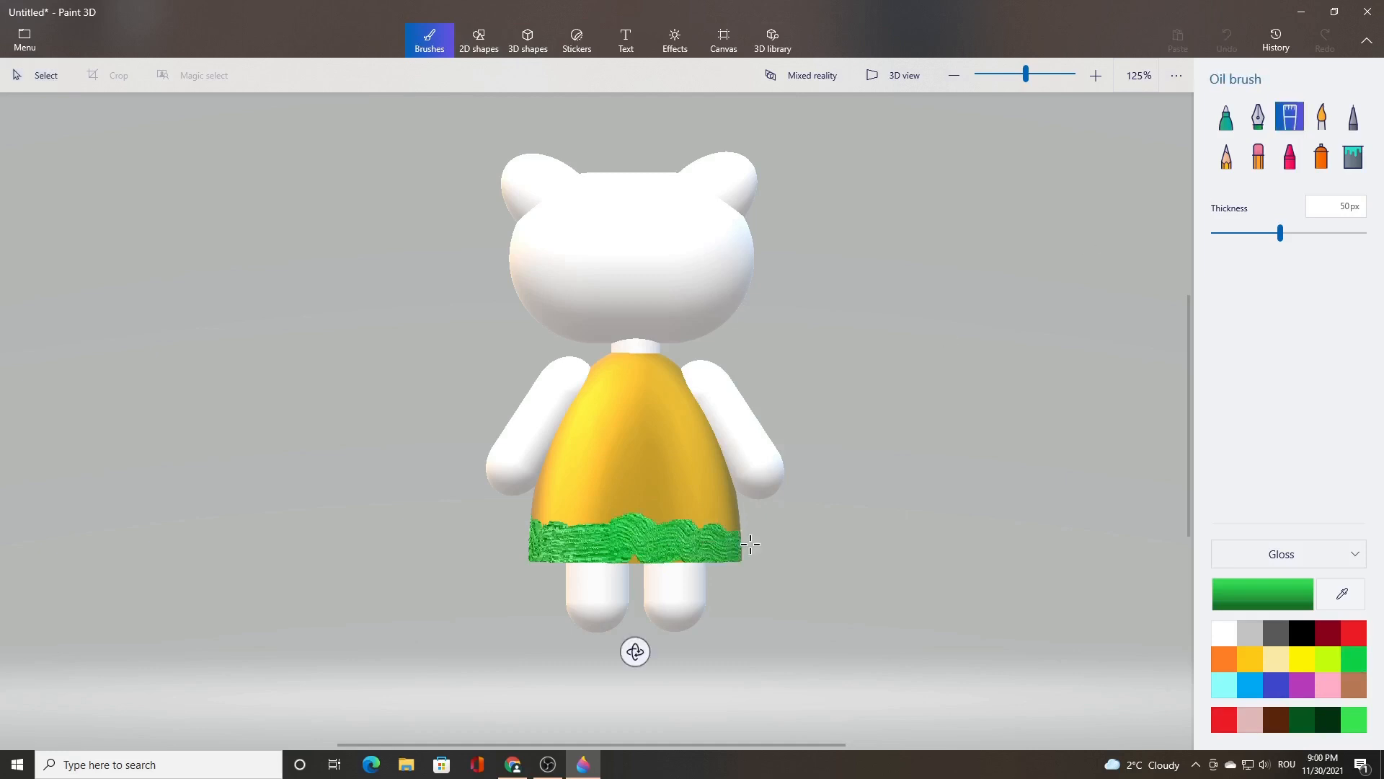
{"action": "left_click", "coordinate": [36, 79]}
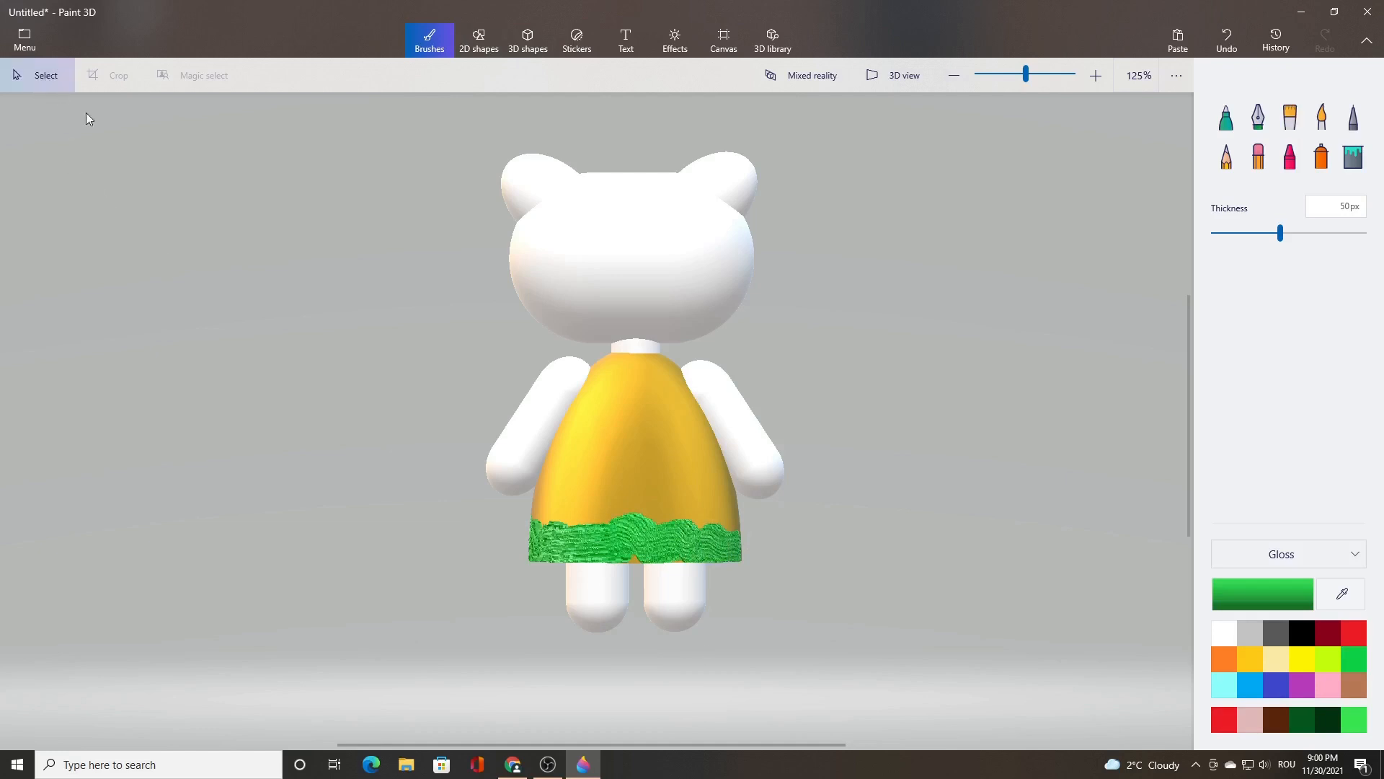
Step: Turn the character to its remaining side and fill the gap in the green band along the body's bottom edge with the Oil brush
{"action": "mouse_move", "coordinate": [409, 130]}
{"action": "left_mouse_down"}
{"action": "mouse_move", "coordinate": [792, 506]}
{"action": "mouse_move", "coordinate": [860, 683]}
{"action": "left_mouse_up"}
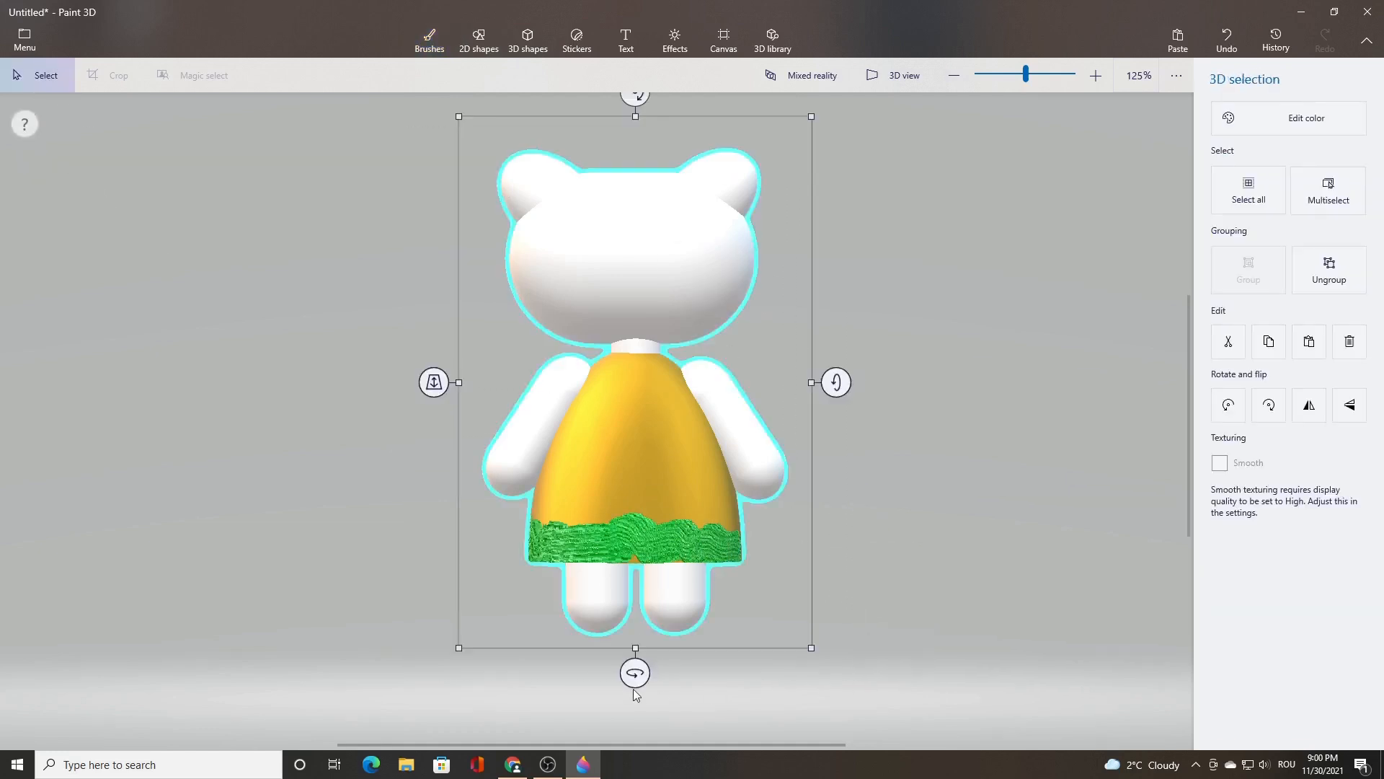
{"action": "left_click_drag", "start_coordinate": [634, 674], "coordinate": [473, 673]}
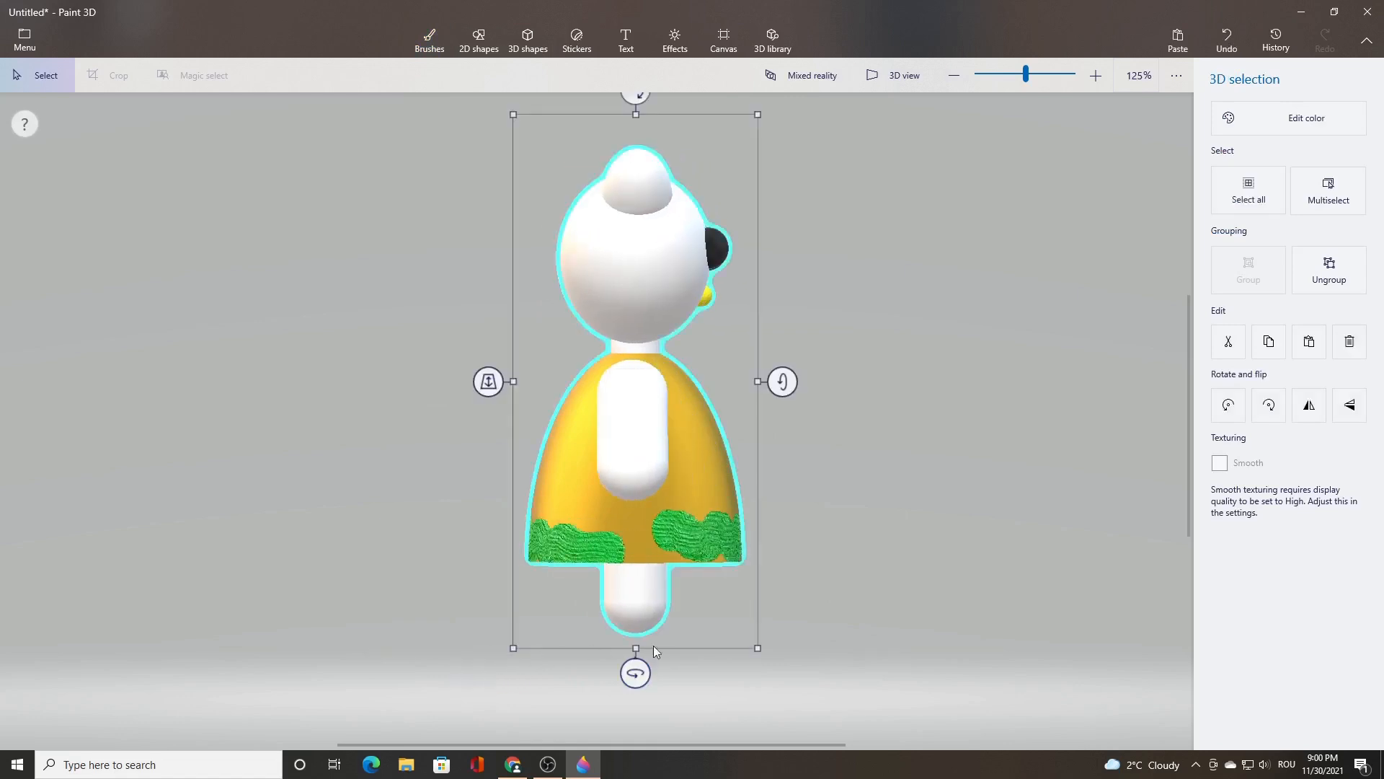
{"action": "key", "text": "b"}
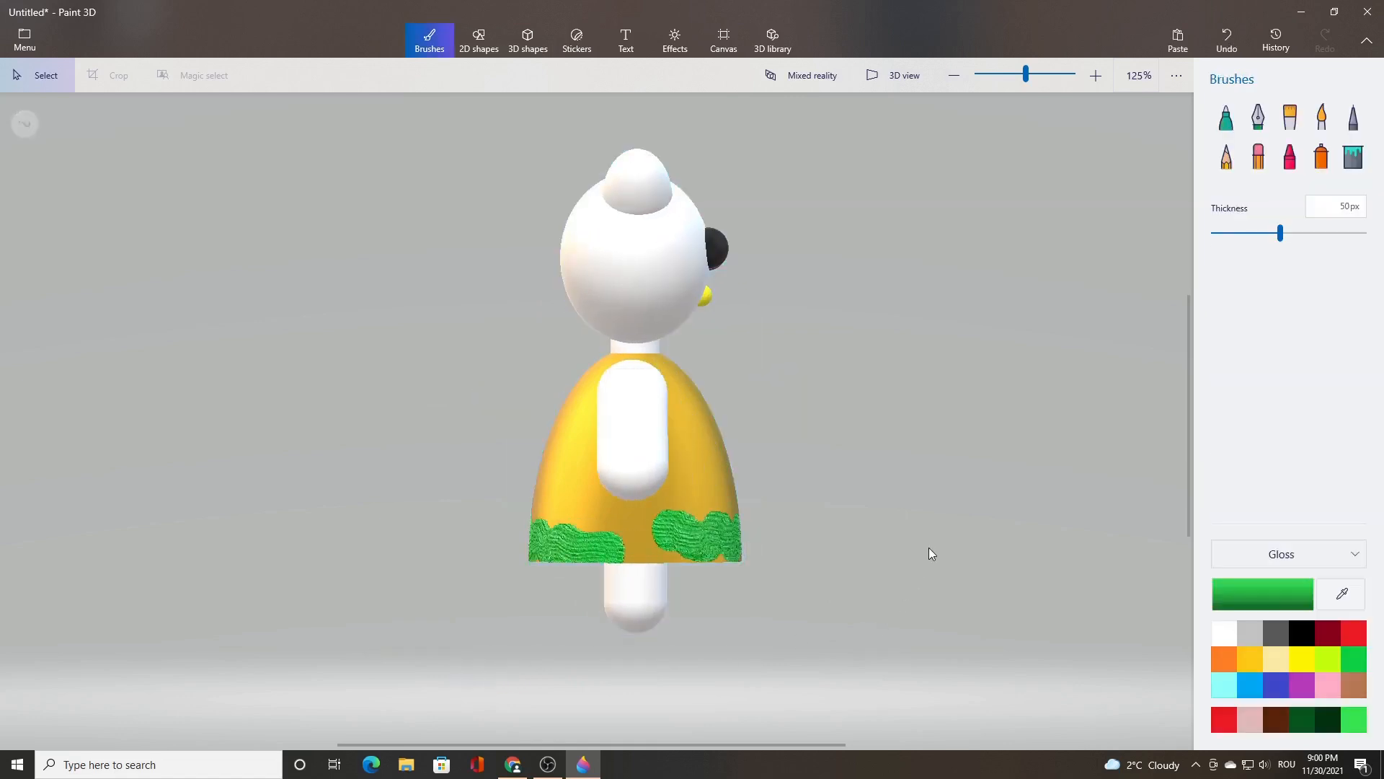
{"action": "left_click", "coordinate": [1289, 116]}
{"action": "left_click_drag", "start_coordinate": [604, 534], "coordinate": [663, 543]}
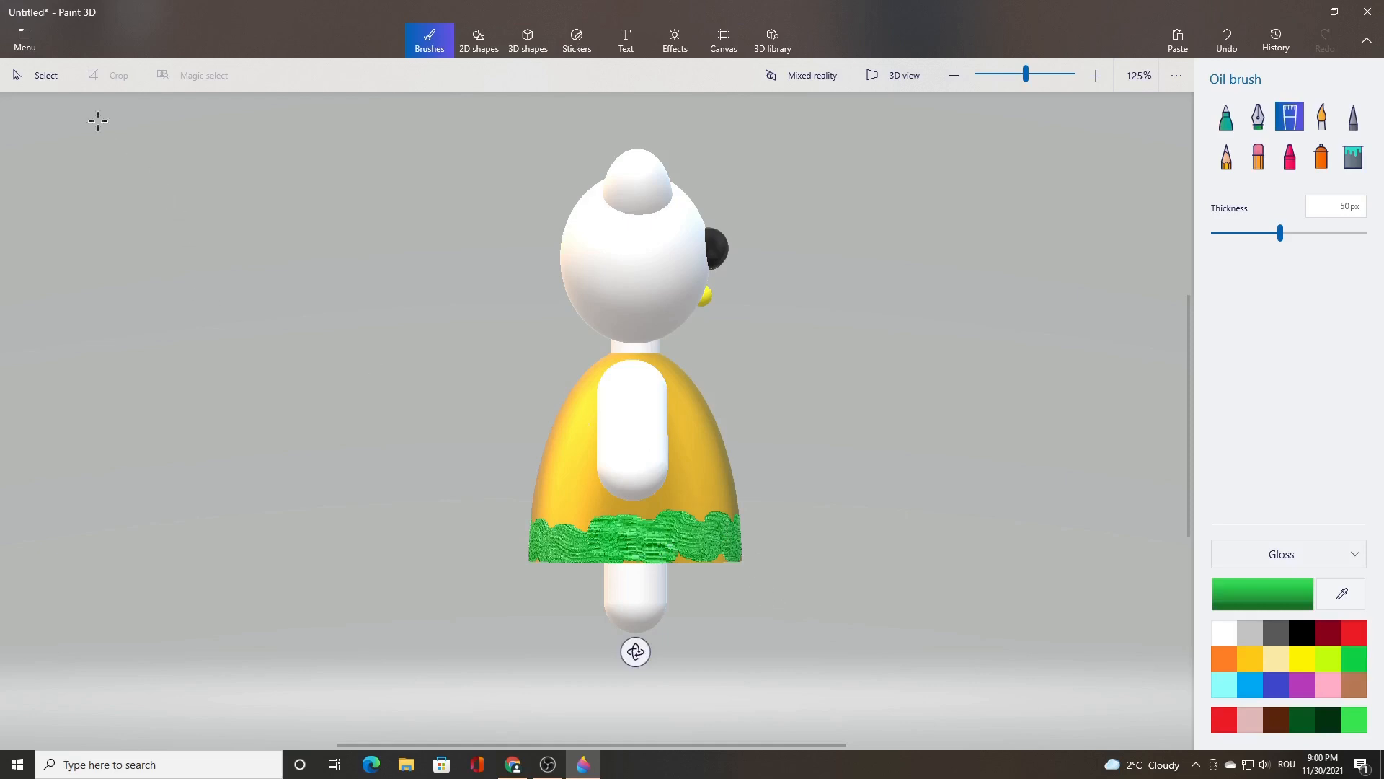
Step: Select the whole character and rotate it back to face the front
{"action": "left_click", "coordinate": [36, 75]}
{"action": "left_click_drag", "start_coordinate": [437, 115], "coordinate": [890, 707]}
{"action": "left_click_drag", "start_coordinate": [634, 674], "coordinate": [529, 677]}
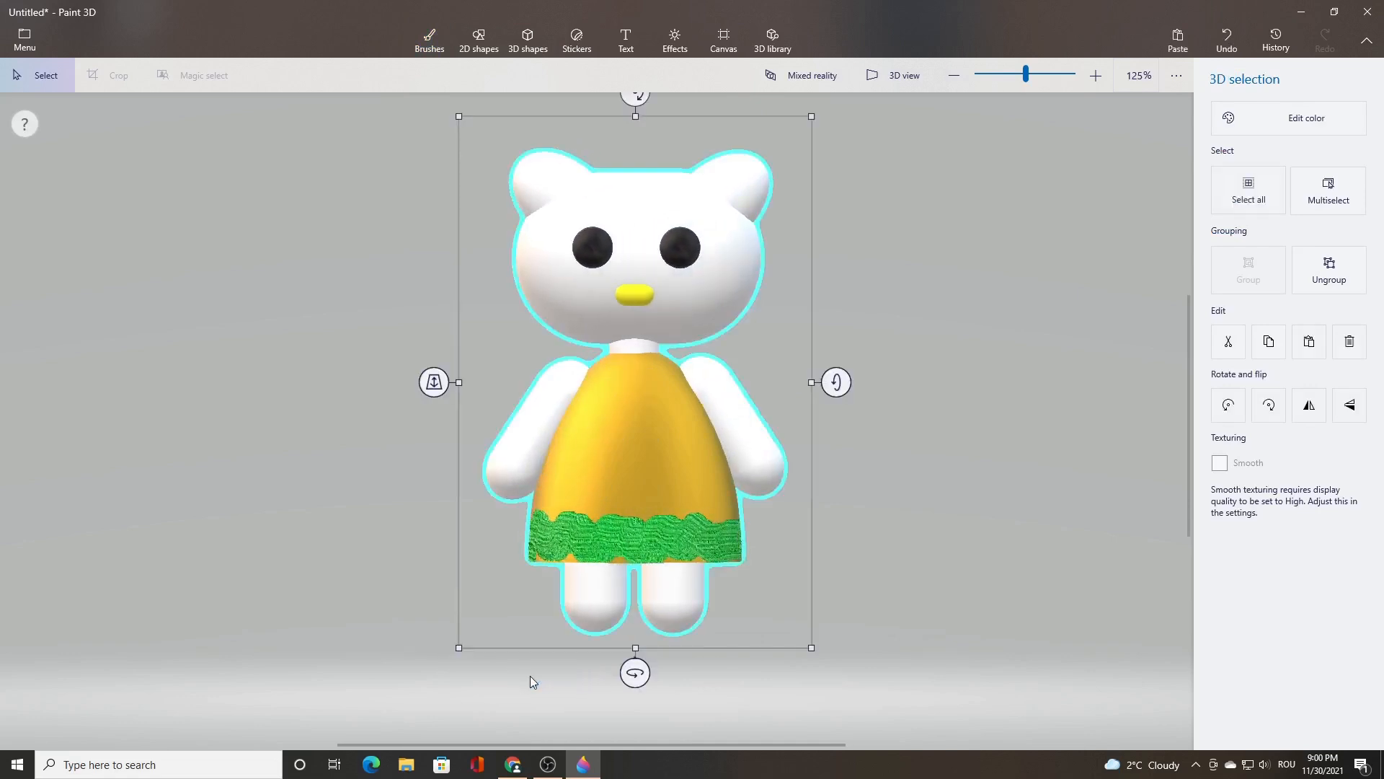
{"action": "key", "text": "b"}
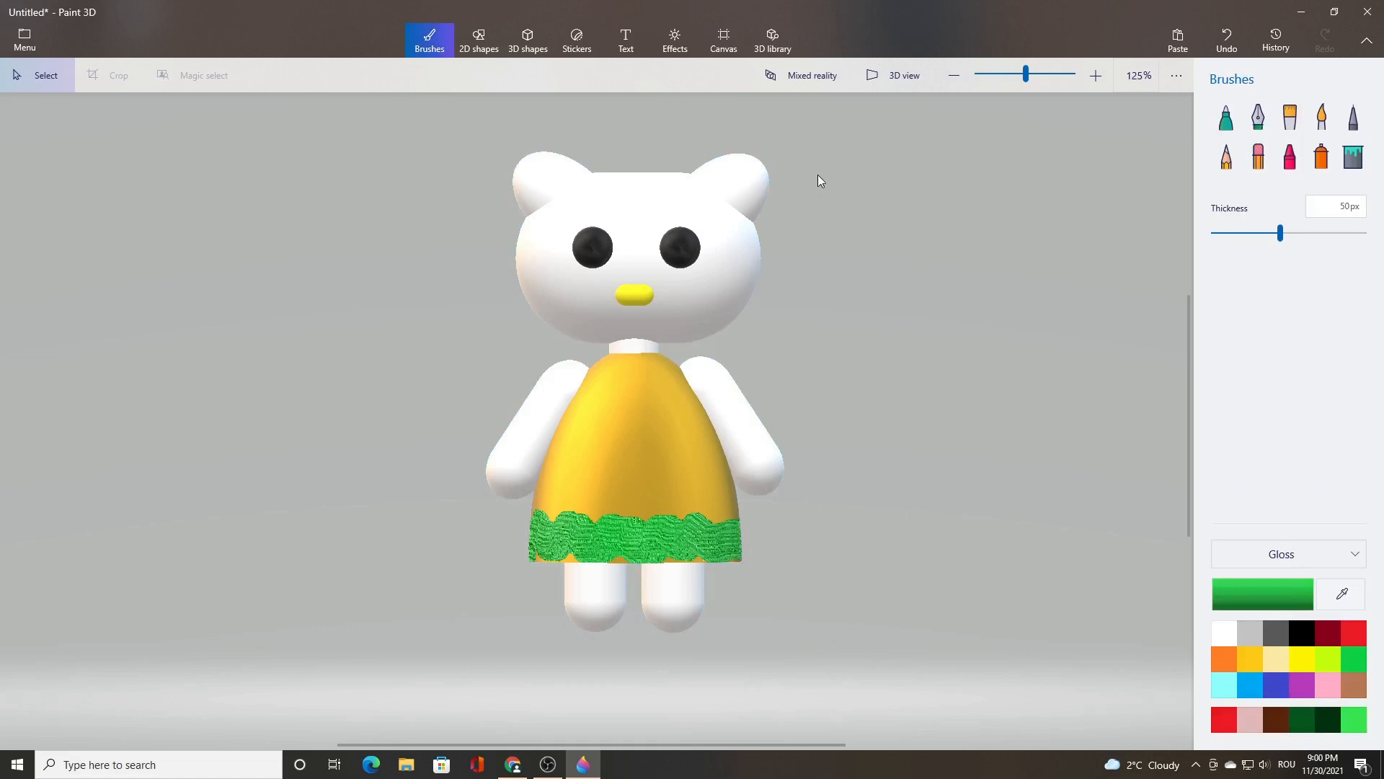
Step: Add a cylinder beside the character's head, color it red and stretch it sideways into a horizontal oval
{"action": "left_click", "coordinate": [527, 51]}
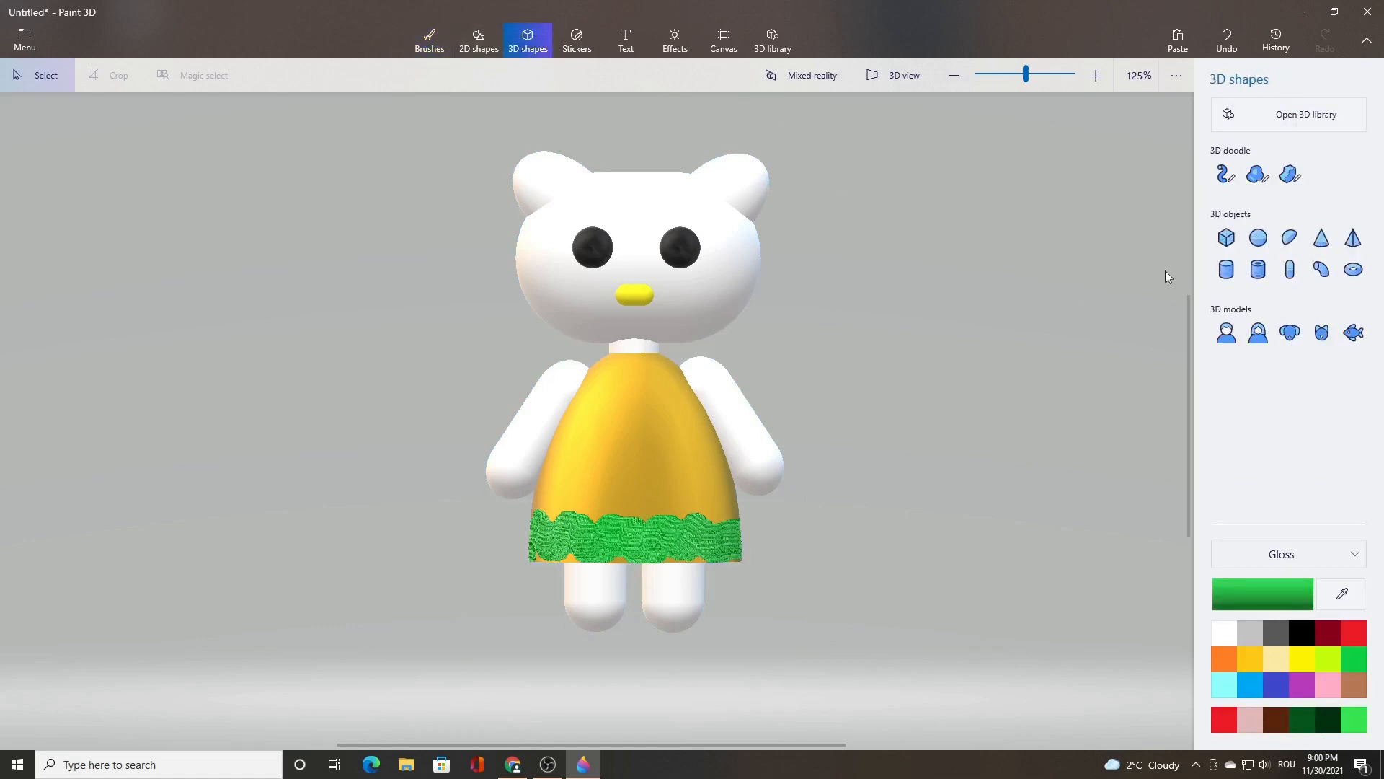
{"action": "left_click", "coordinate": [1232, 269]}
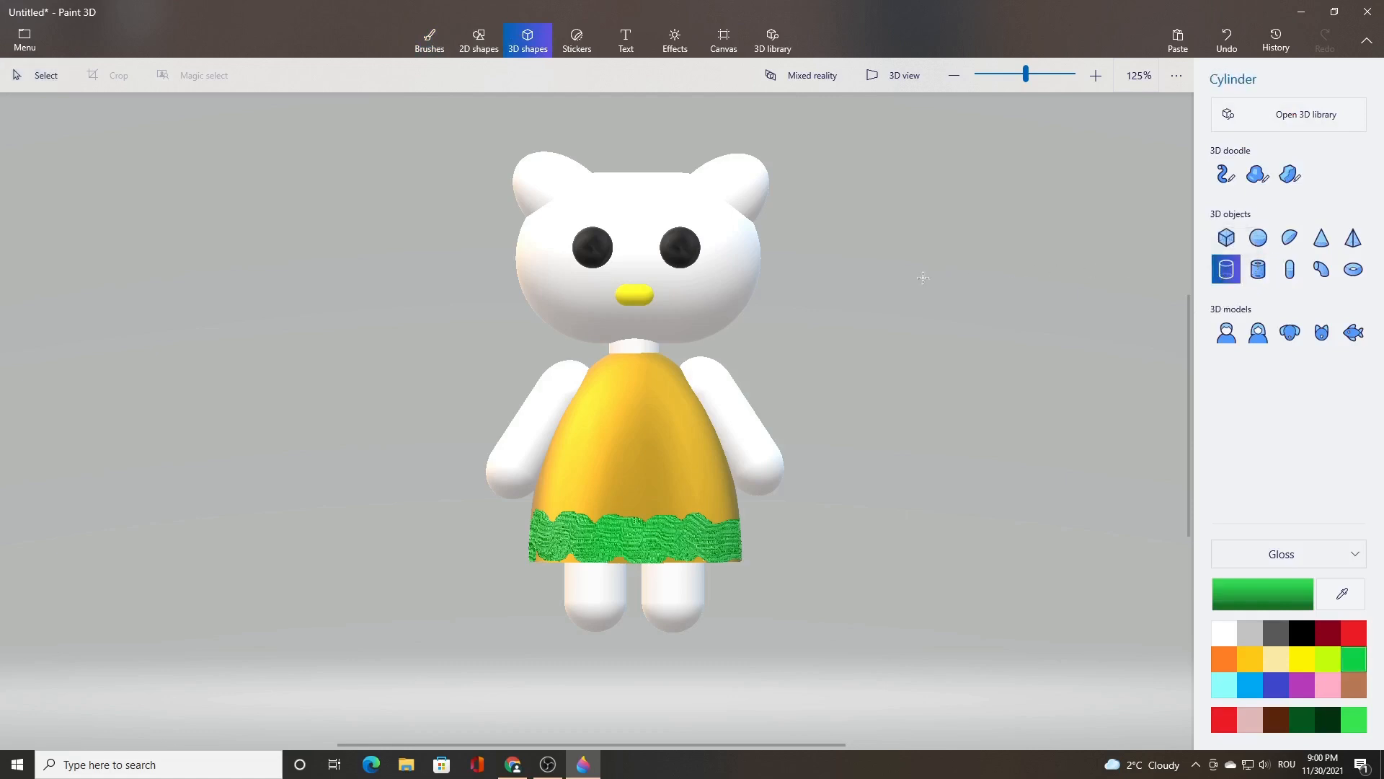
{"action": "left_click_drag", "start_coordinate": [923, 277], "coordinate": [1049, 309]}
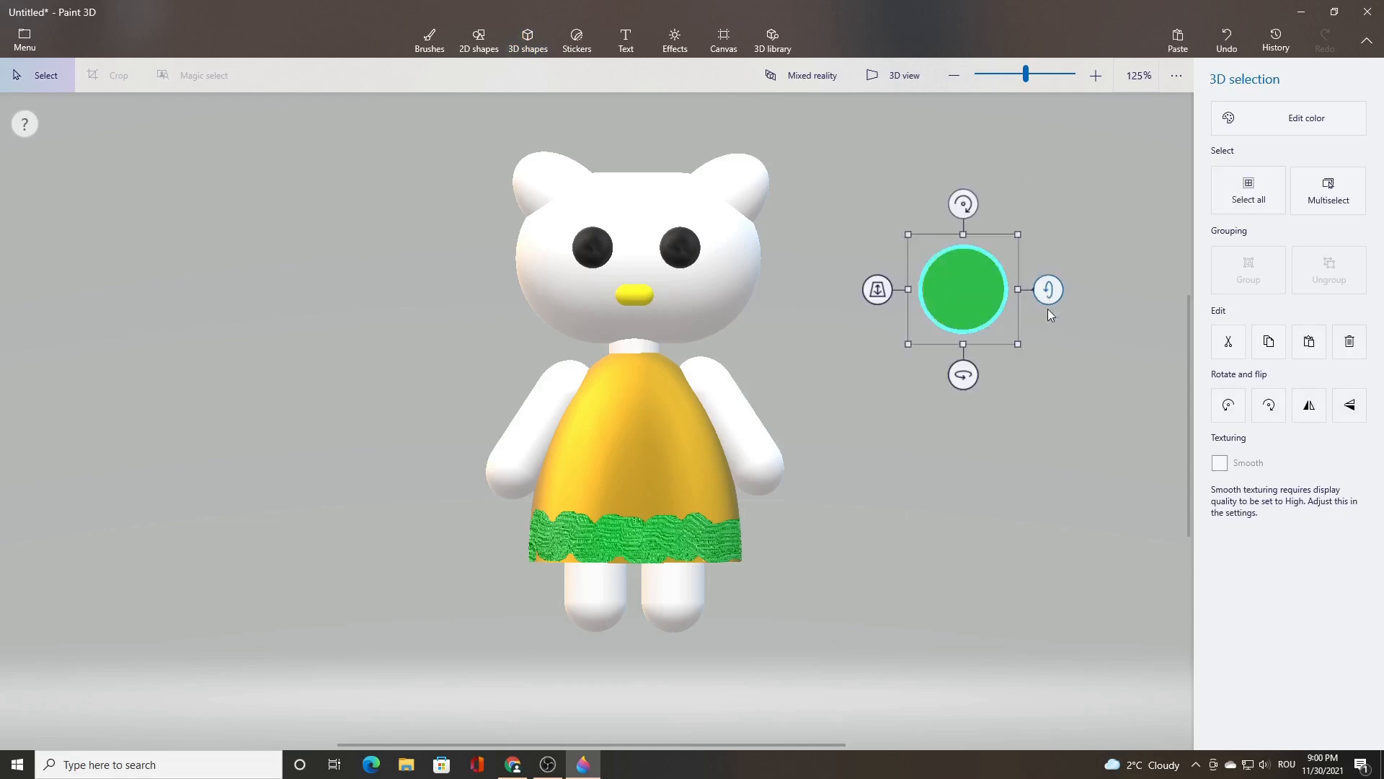
{"action": "left_click", "coordinate": [1248, 120]}
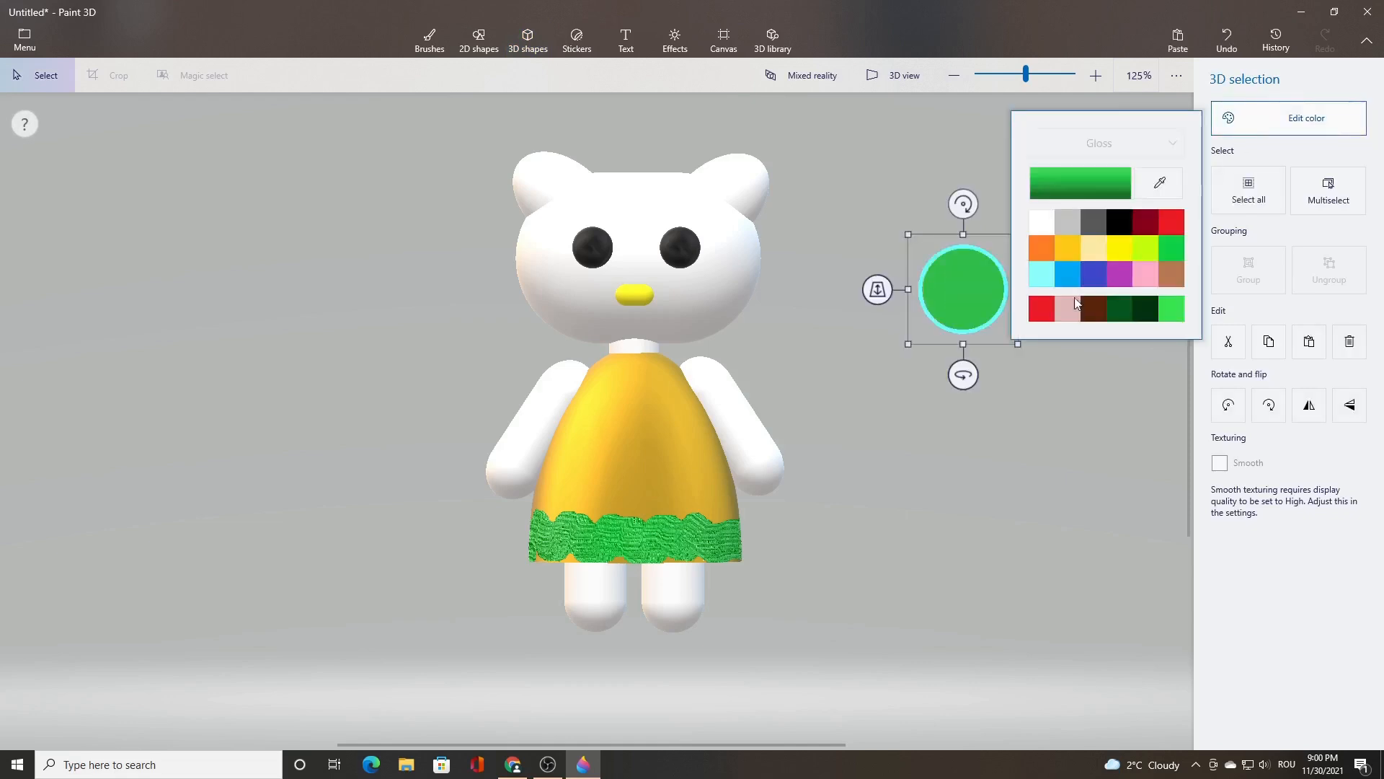
{"action": "left_click", "coordinate": [1041, 309]}
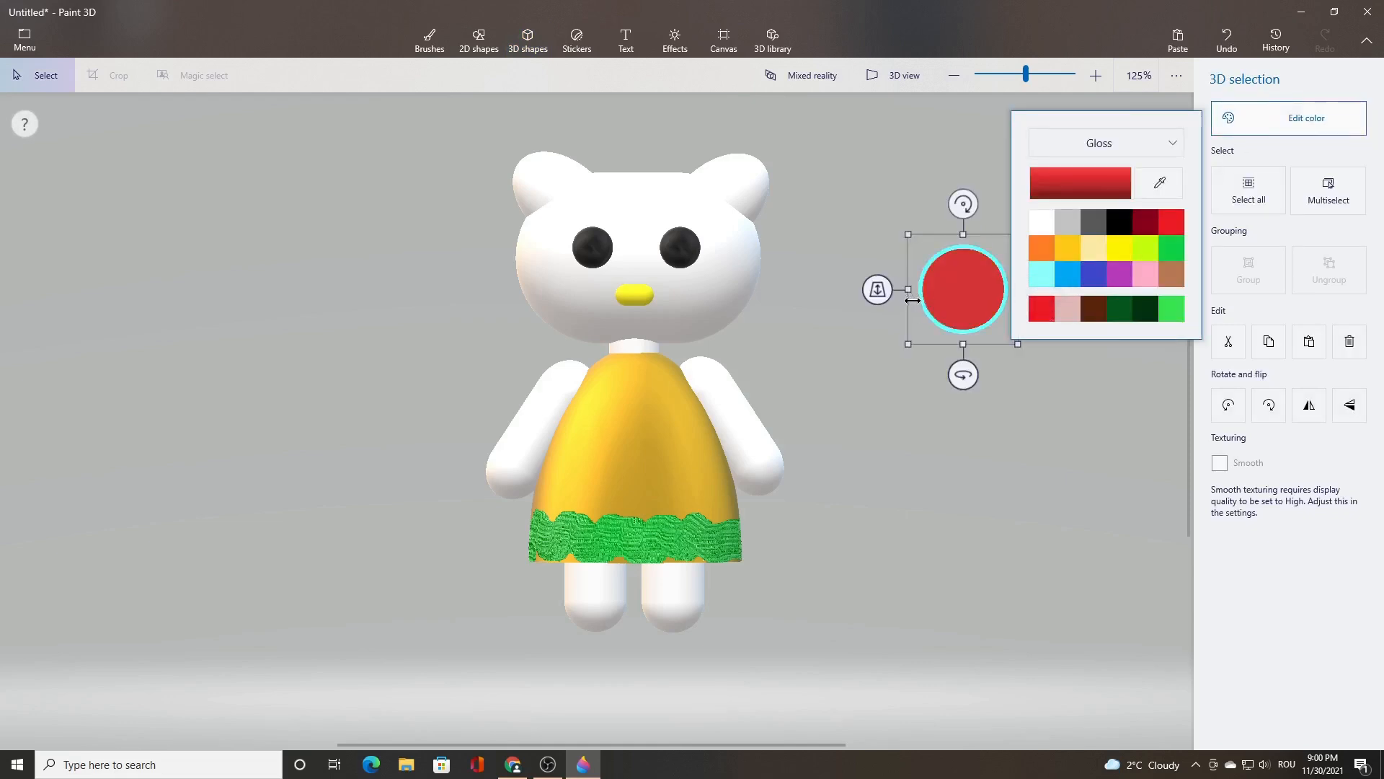
{"action": "left_click_drag", "start_coordinate": [908, 290], "coordinate": [875, 287]}
{"action": "left_click", "coordinate": [995, 395]}
{"action": "left_click", "coordinate": [995, 395]}
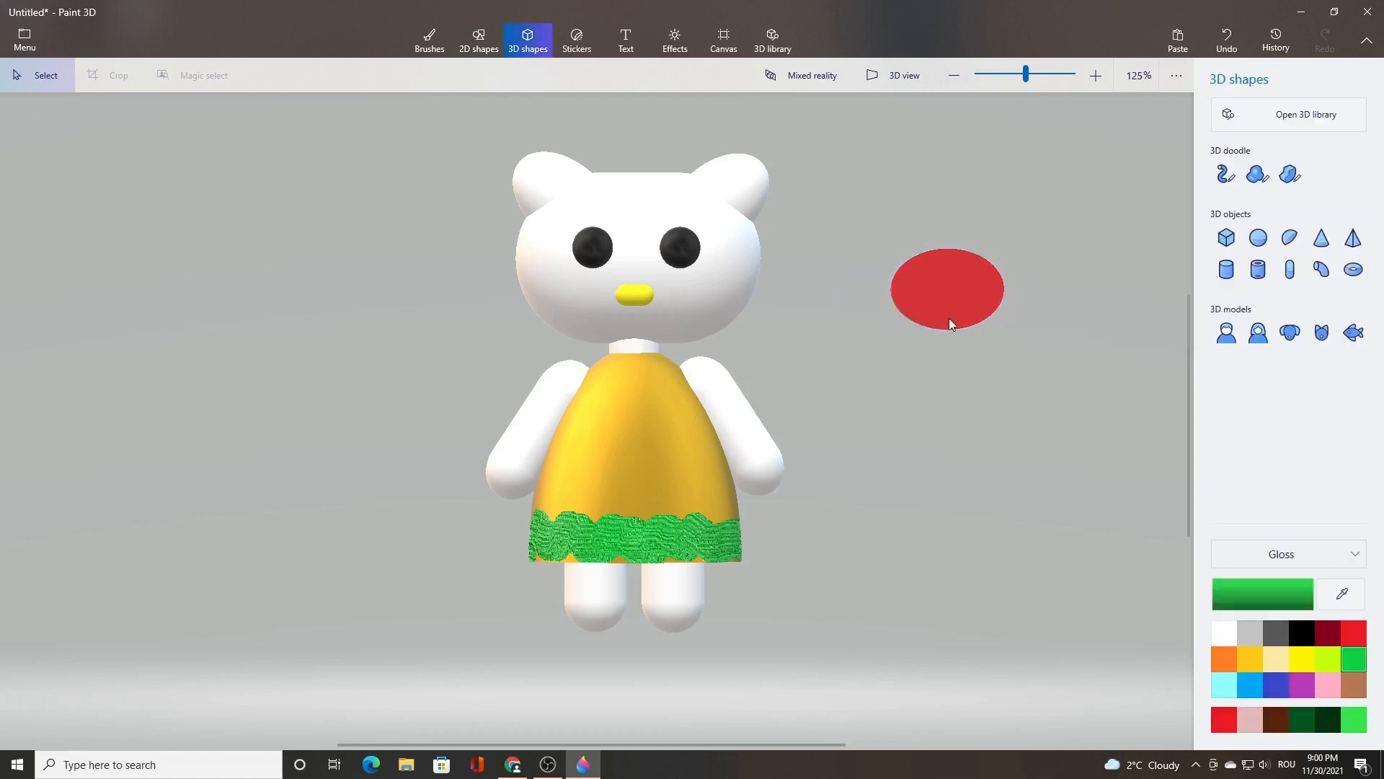
Step: Duplicate the red oval and place the two ovals side by side as the loops of a bow
{"action": "left_click", "coordinate": [949, 298]}
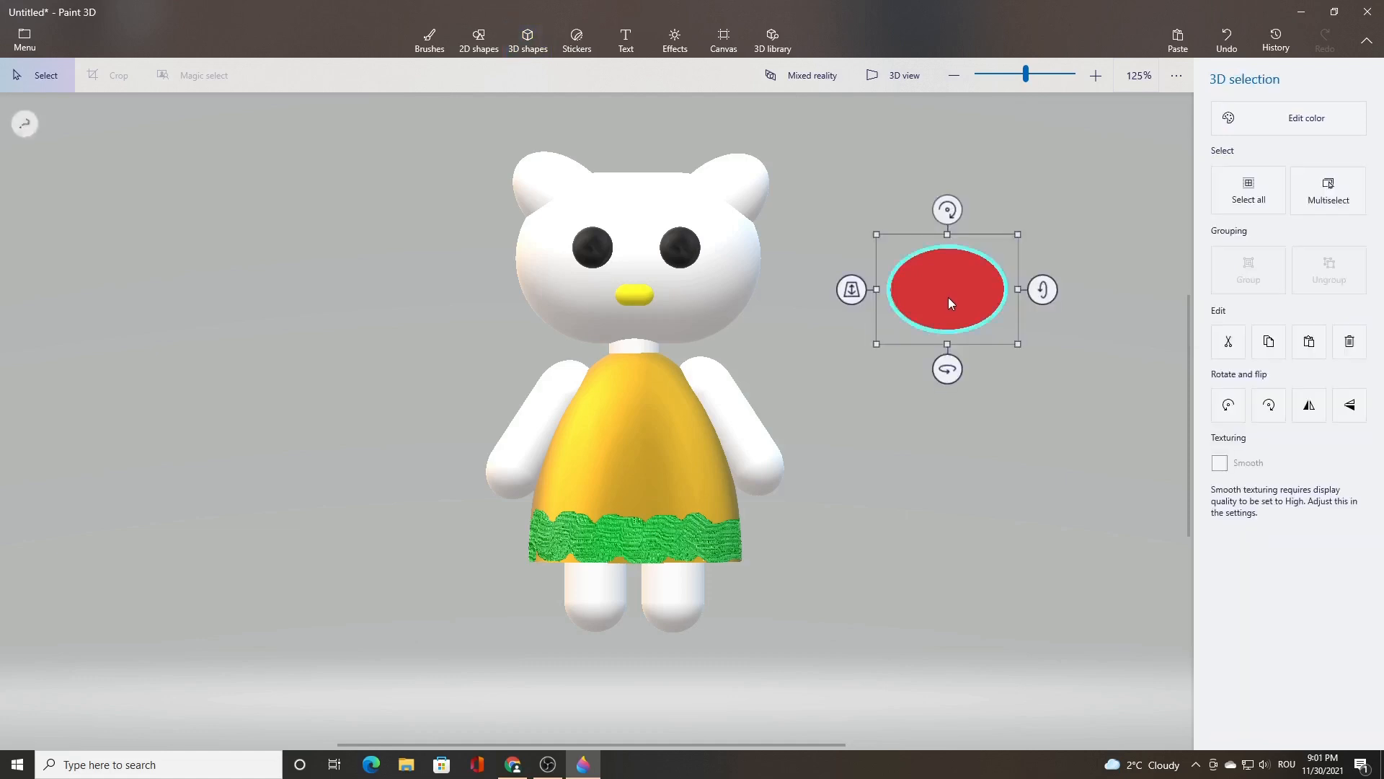
{"action": "left_click_drag", "start_coordinate": [949, 297], "coordinate": [1098, 290]}
{"action": "left_click", "coordinate": [1307, 352]}
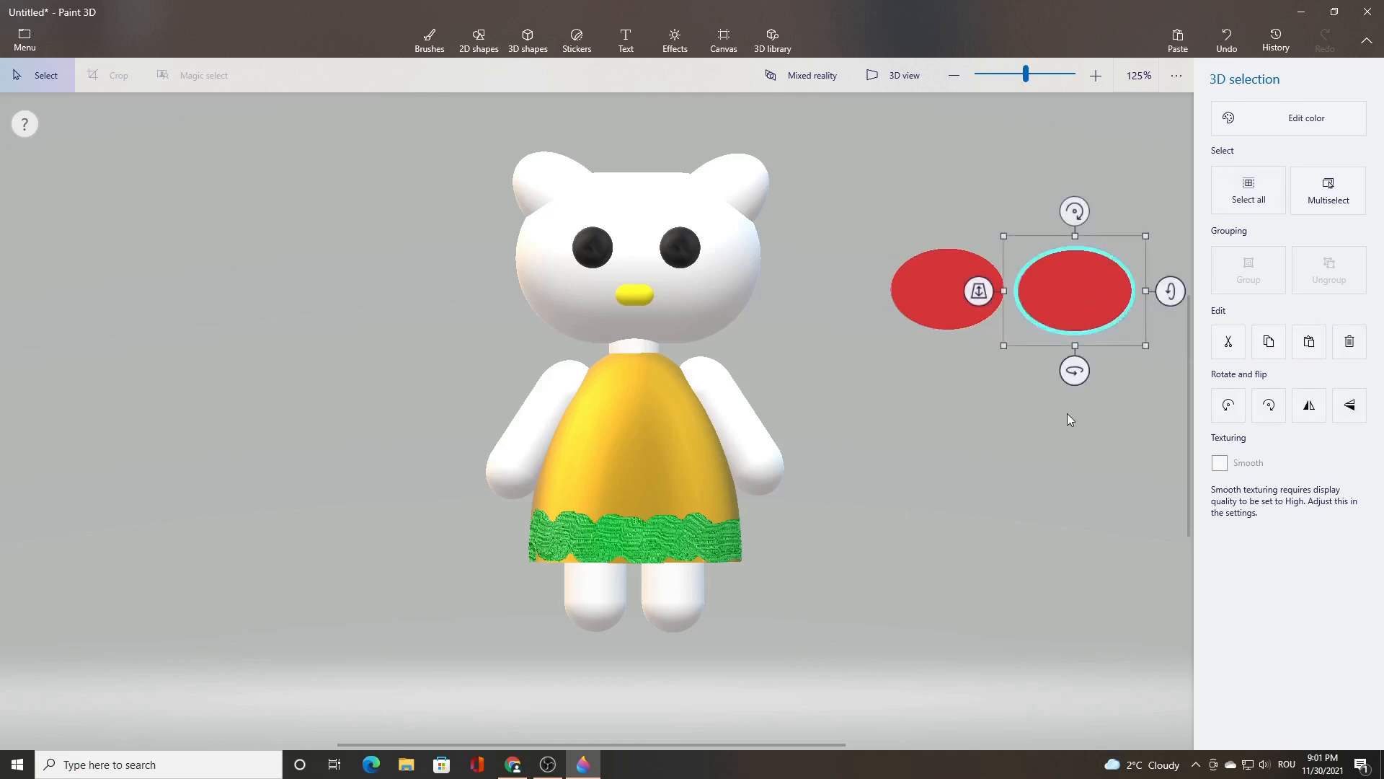
{"action": "left_click", "coordinate": [1068, 419]}
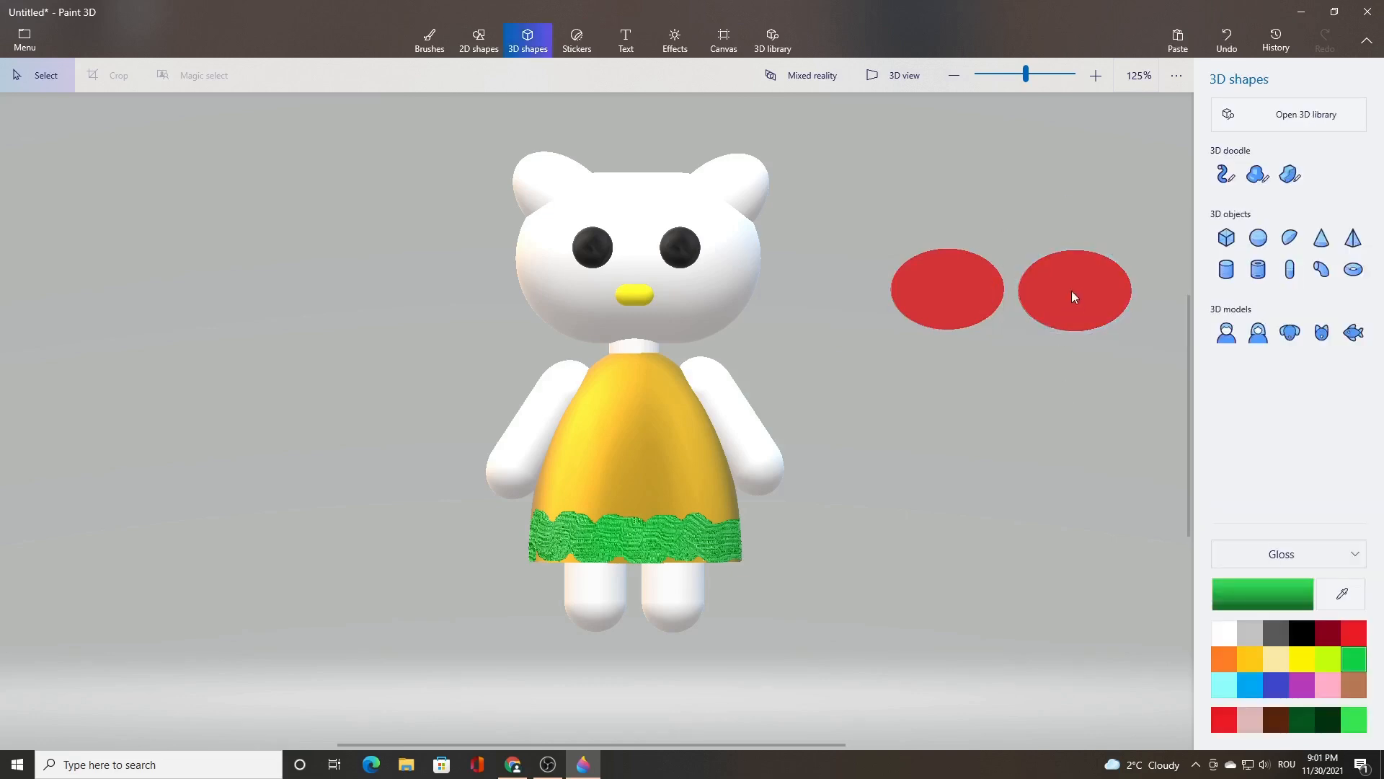
Step: Make a smaller copy of the red oval, color it pink and place it on the inner half of the right bow loop
{"action": "left_click", "coordinate": [1072, 295]}
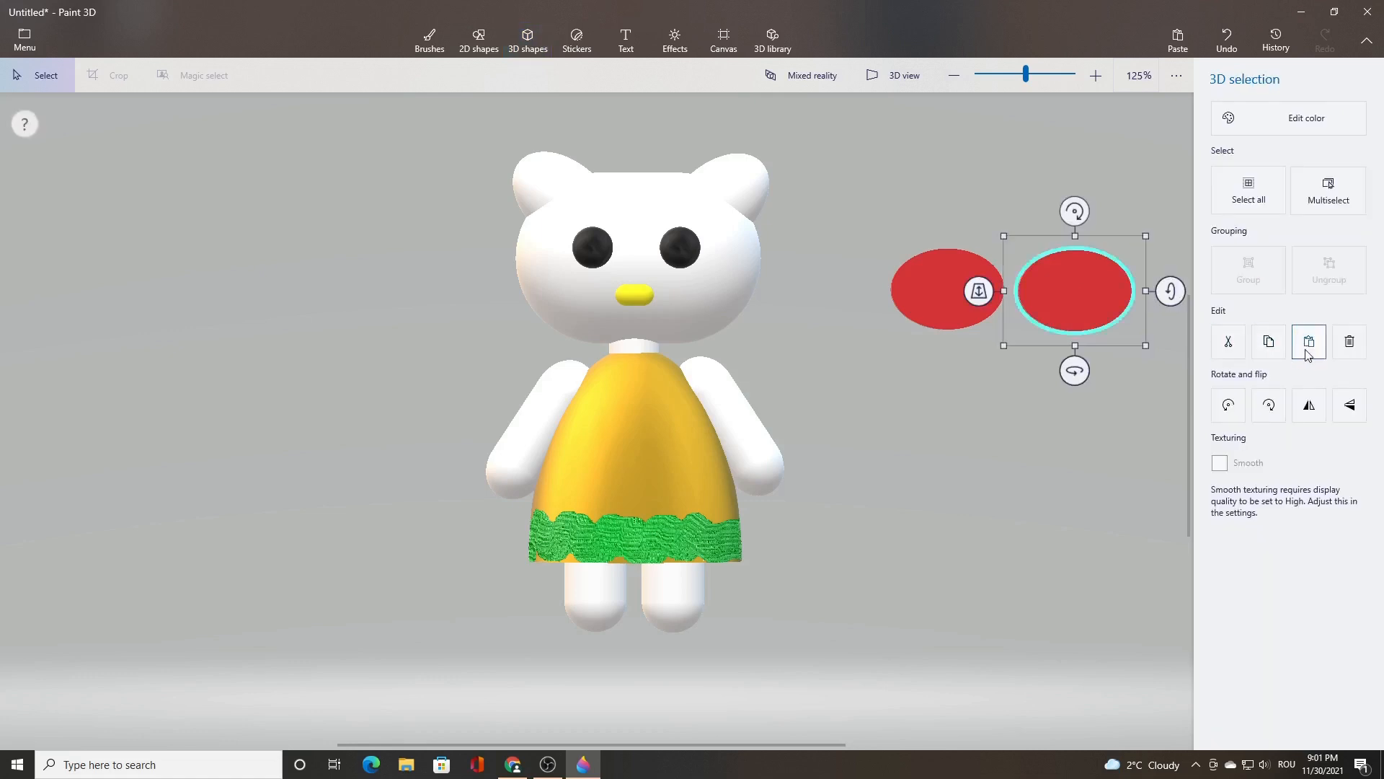
{"action": "left_click_drag", "start_coordinate": [1079, 299], "coordinate": [1046, 383]}
{"action": "left_click_drag", "start_coordinate": [1111, 319], "coordinate": [1063, 354]}
{"action": "left_click", "coordinate": [1248, 119]}
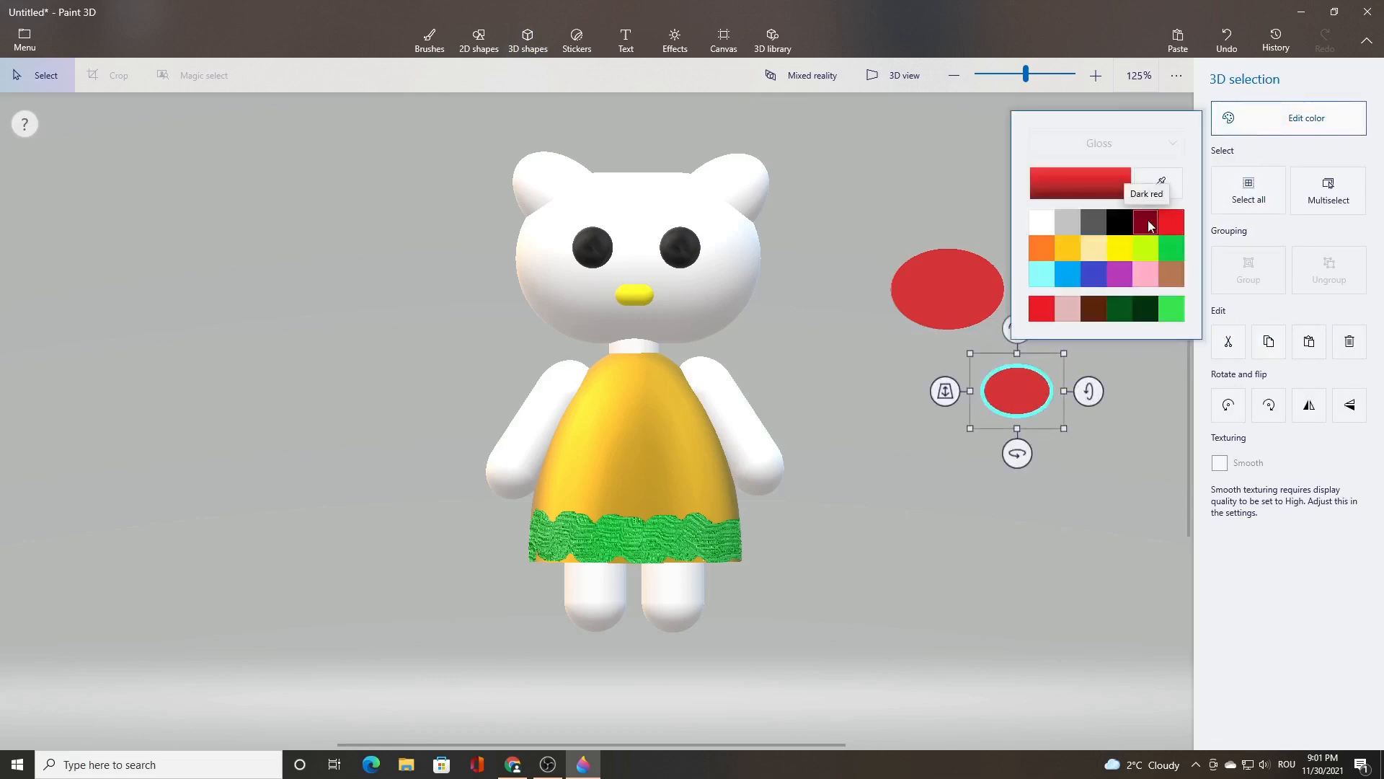
{"action": "left_click", "coordinate": [1146, 274]}
{"action": "left_click_drag", "start_coordinate": [1022, 398], "coordinate": [1057, 298]}
{"action": "left_click", "coordinate": [1042, 370]}
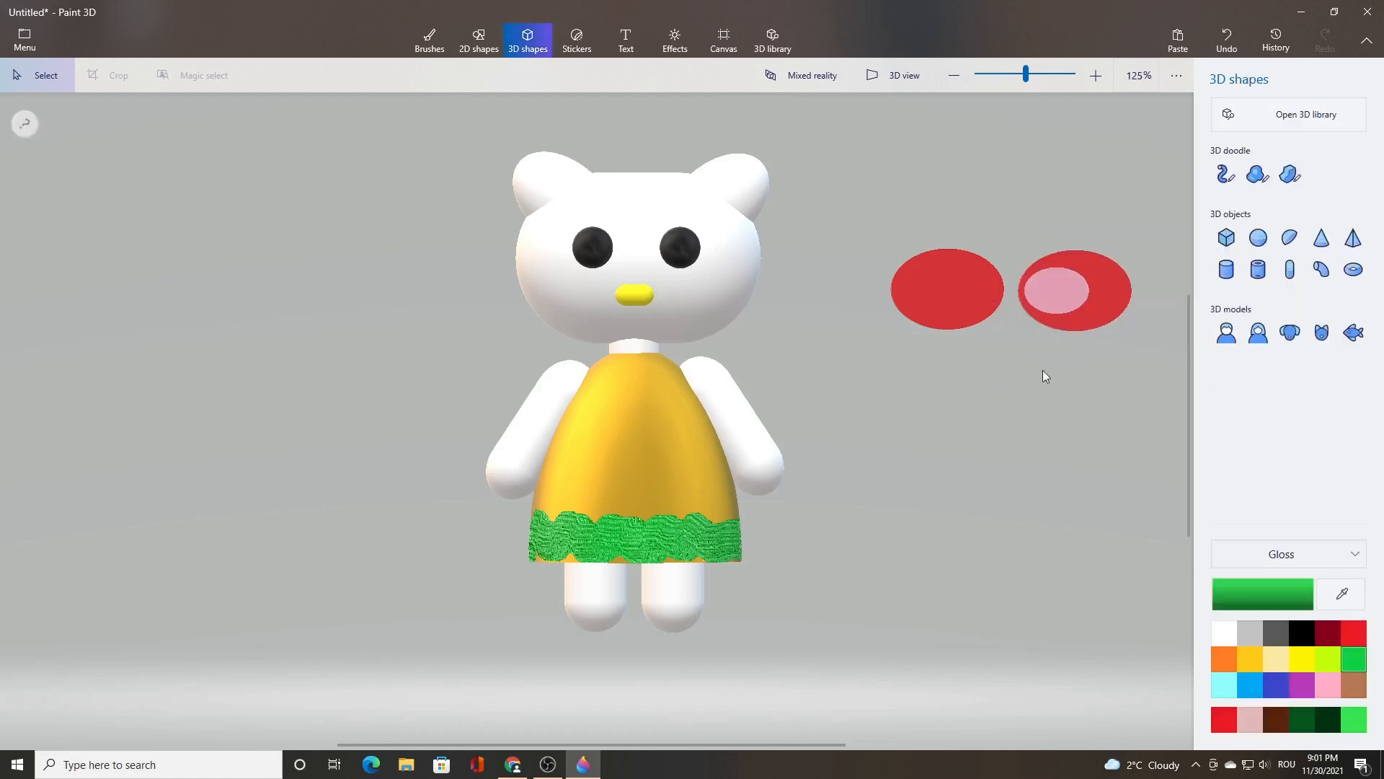
Step: Copy the pink oval and place the duplicate on the inner half of the left bow loop
{"action": "left_click", "coordinate": [1062, 288]}
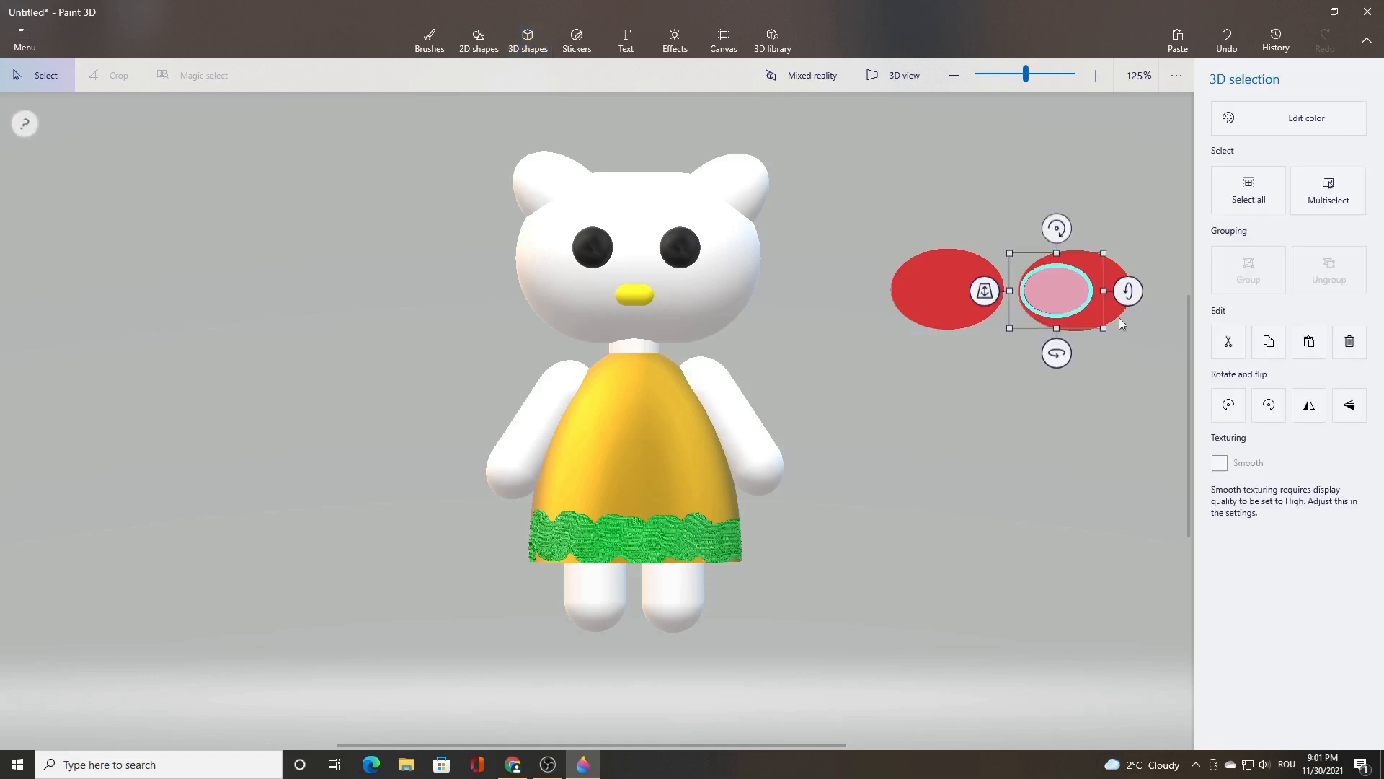
{"action": "left_click", "coordinate": [1271, 351]}
{"action": "left_click", "coordinate": [1309, 349]}
{"action": "left_click_drag", "start_coordinate": [1053, 293], "coordinate": [964, 294]}
{"action": "left_click", "coordinate": [1047, 417]}
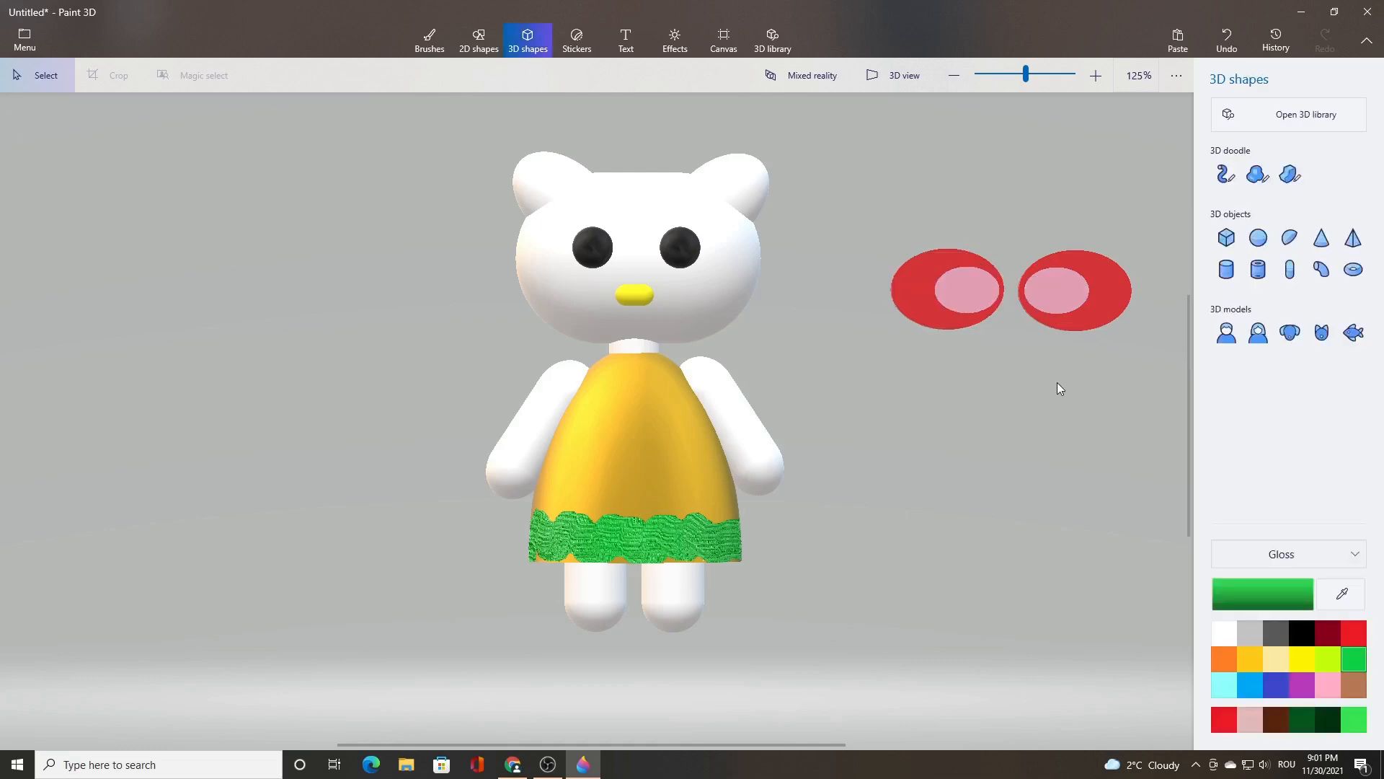
Step: Add a smaller cylinder, color it red and place it between the two bow loops as the center knot
{"action": "left_click", "coordinate": [1225, 269]}
{"action": "left_click_drag", "start_coordinate": [996, 398], "coordinate": [1107, 425]}
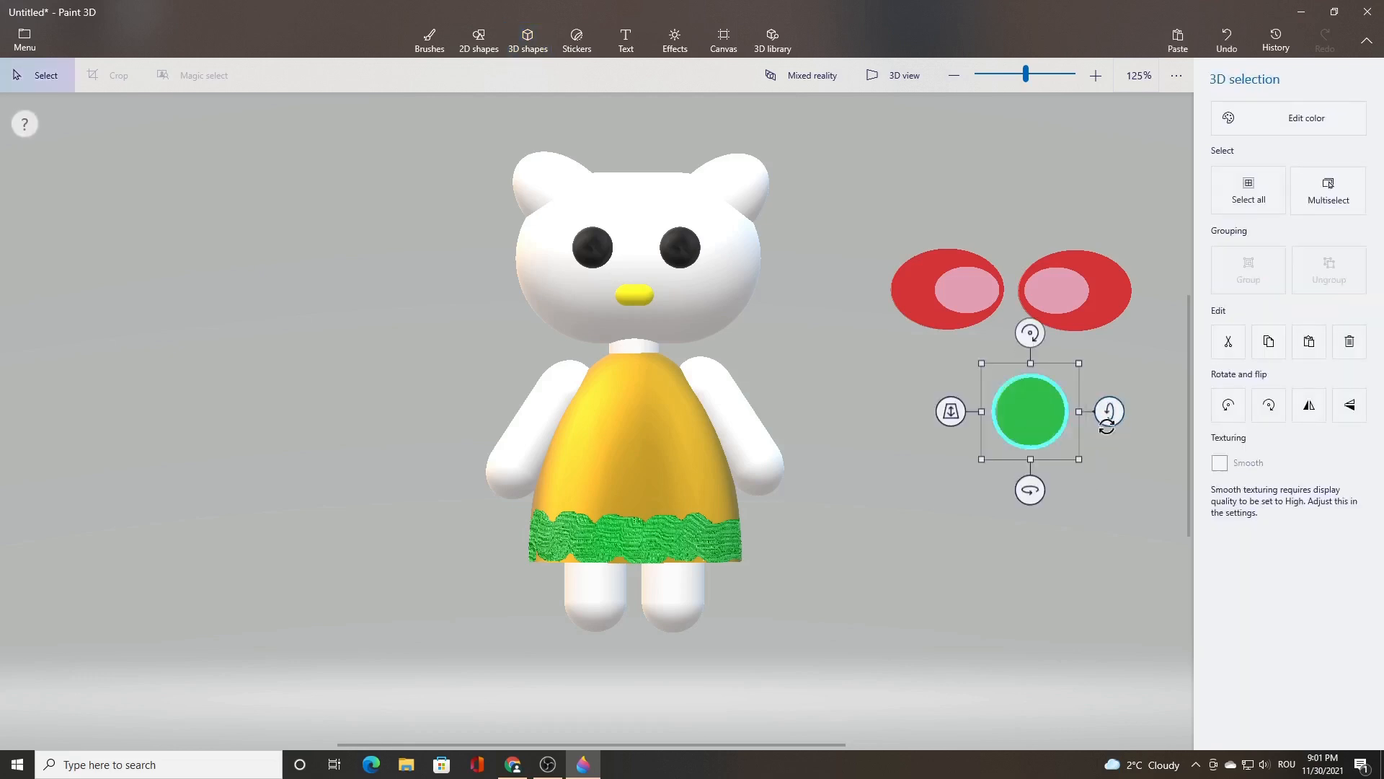
{"action": "left_click", "coordinate": [1249, 124]}
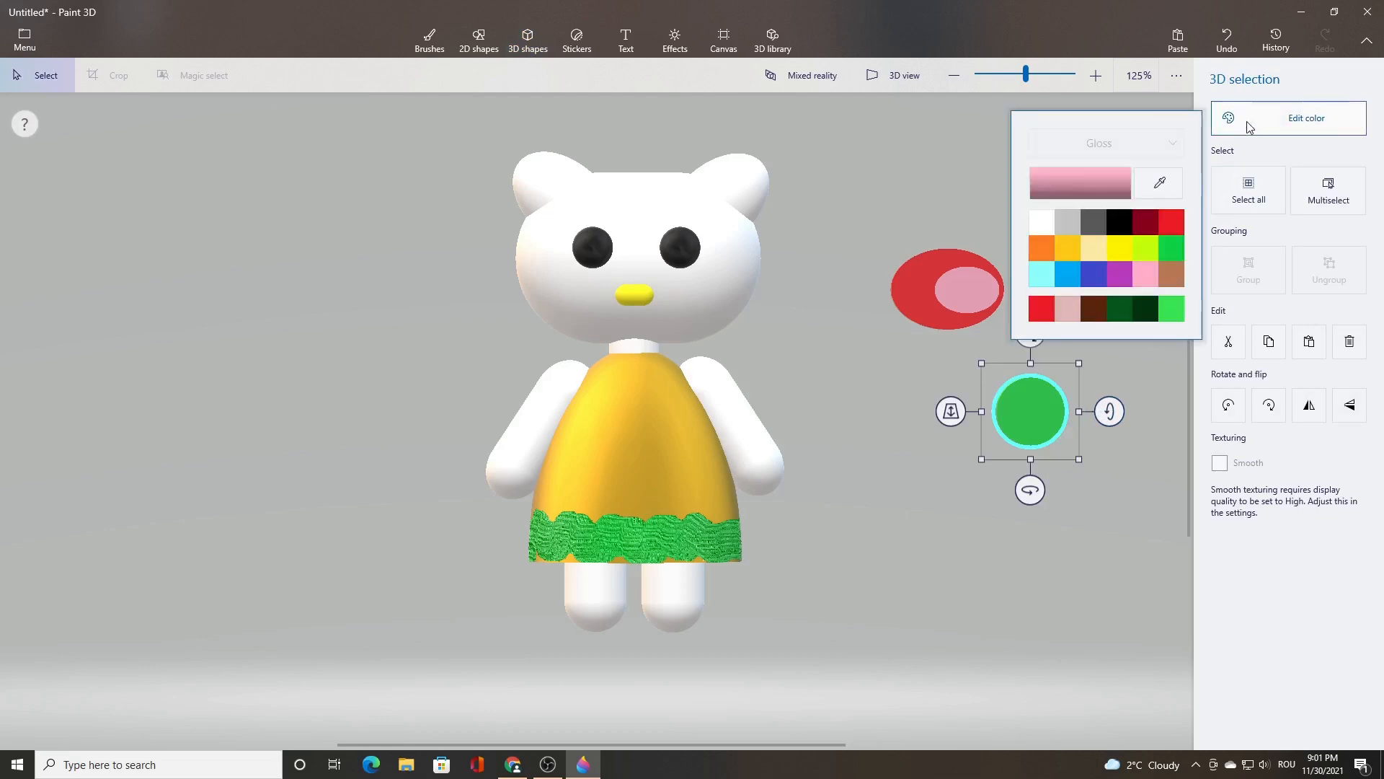
{"action": "left_click", "coordinate": [1173, 227]}
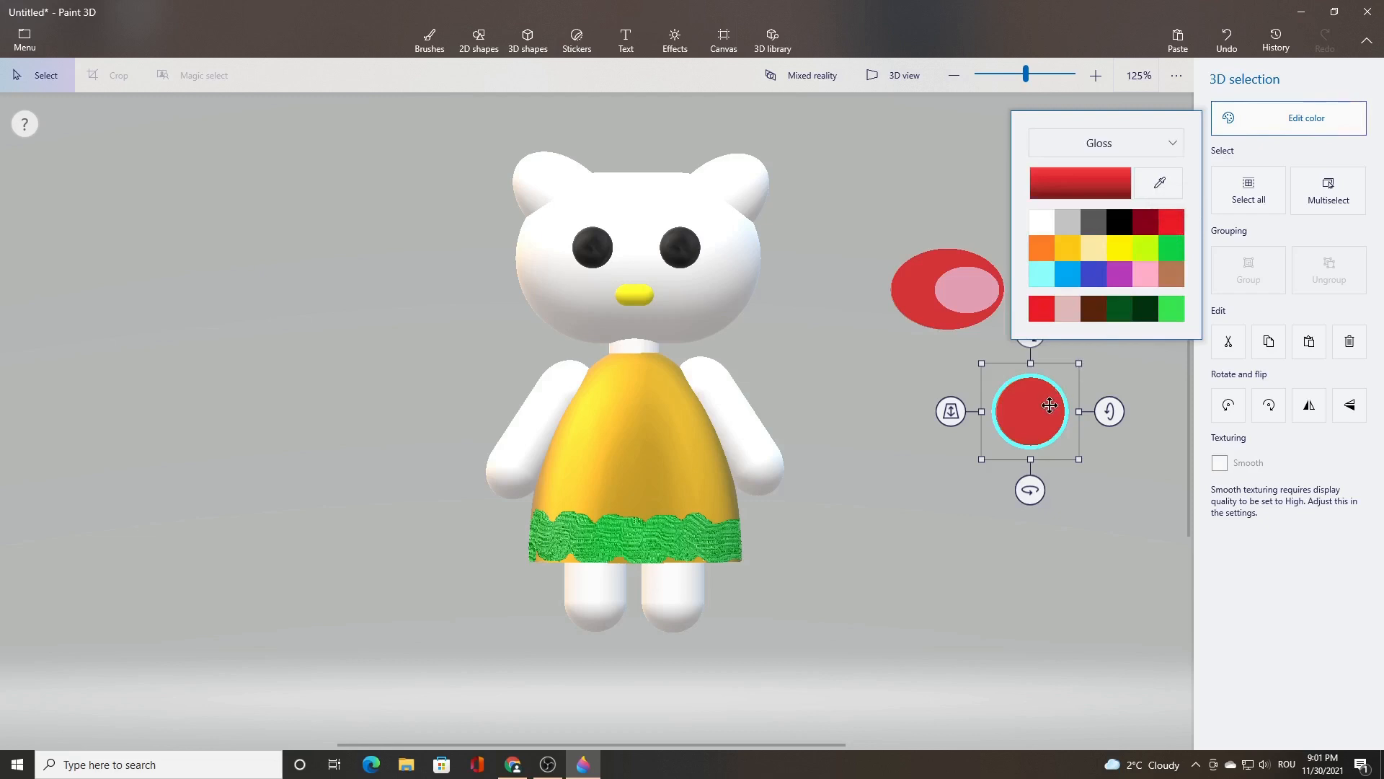
{"action": "left_click_drag", "start_coordinate": [1047, 401], "coordinate": [1027, 281]}
Step: Tilt all the bow parts edge-on to adjust the center knot's depth, and rotate them back to face the front
{"action": "left_click_drag", "start_coordinate": [832, 179], "coordinate": [1149, 396]}
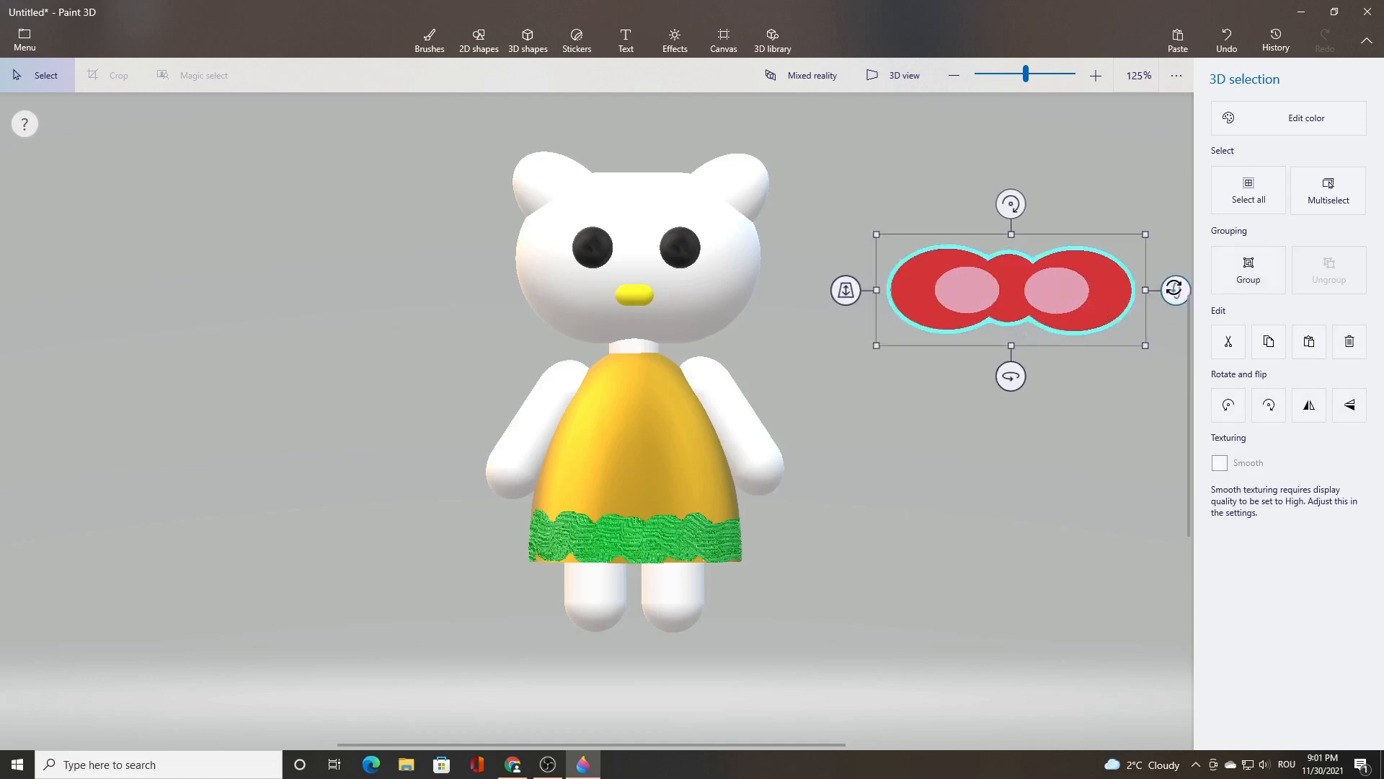
{"action": "left_click_drag", "start_coordinate": [1170, 289], "coordinate": [1174, 246]}
{"action": "left_click", "coordinate": [1043, 404]}
{"action": "left_click_drag", "start_coordinate": [1010, 282], "coordinate": [1076, 281]}
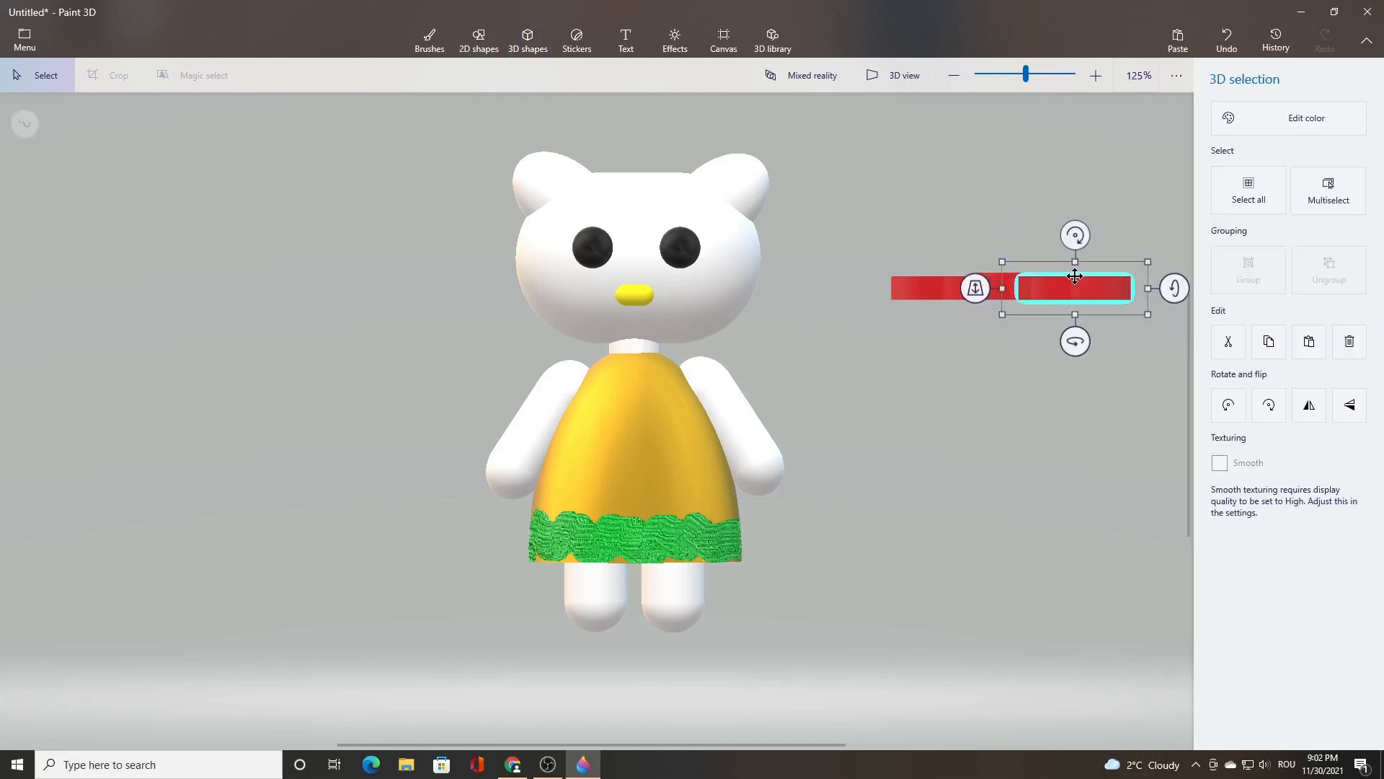
{"action": "left_click", "coordinate": [894, 225]}
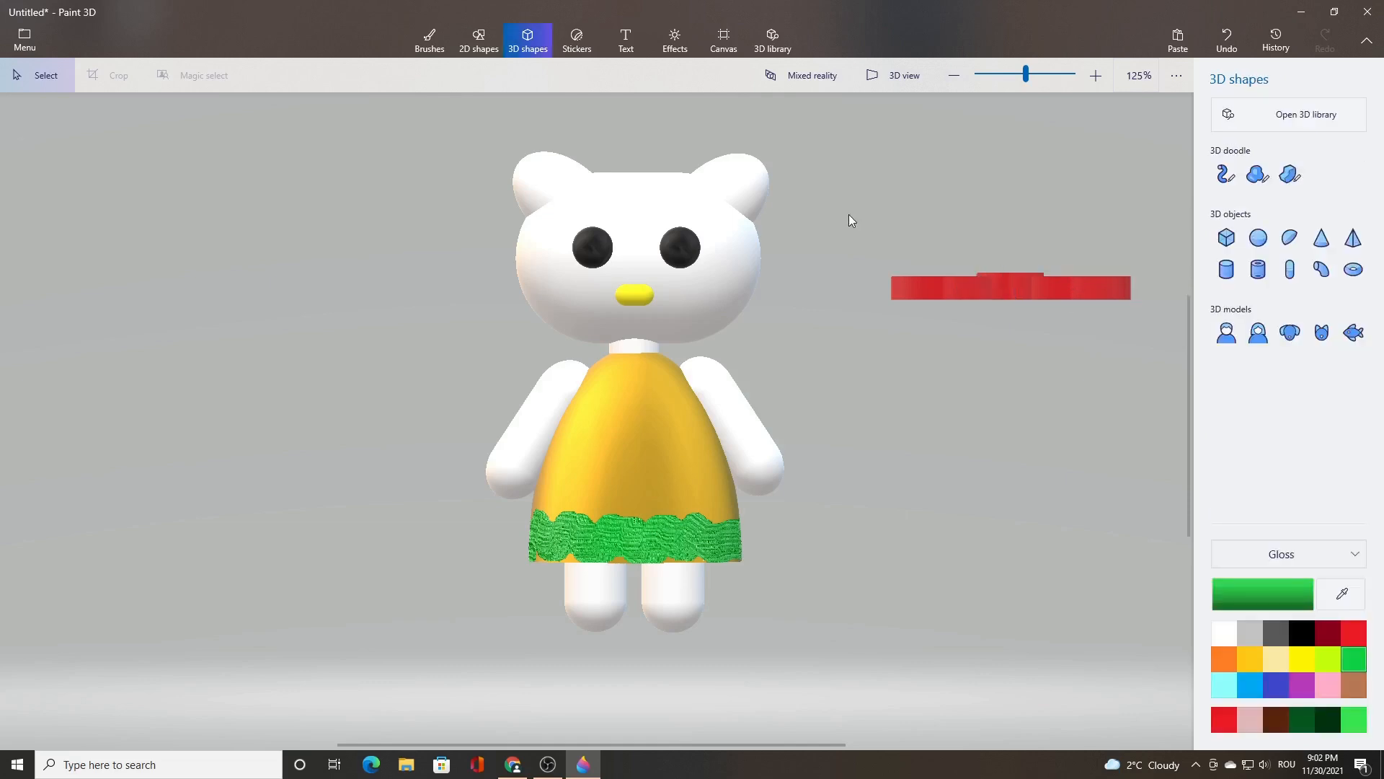
{"action": "left_click_drag", "start_coordinate": [849, 214], "coordinate": [1153, 372]}
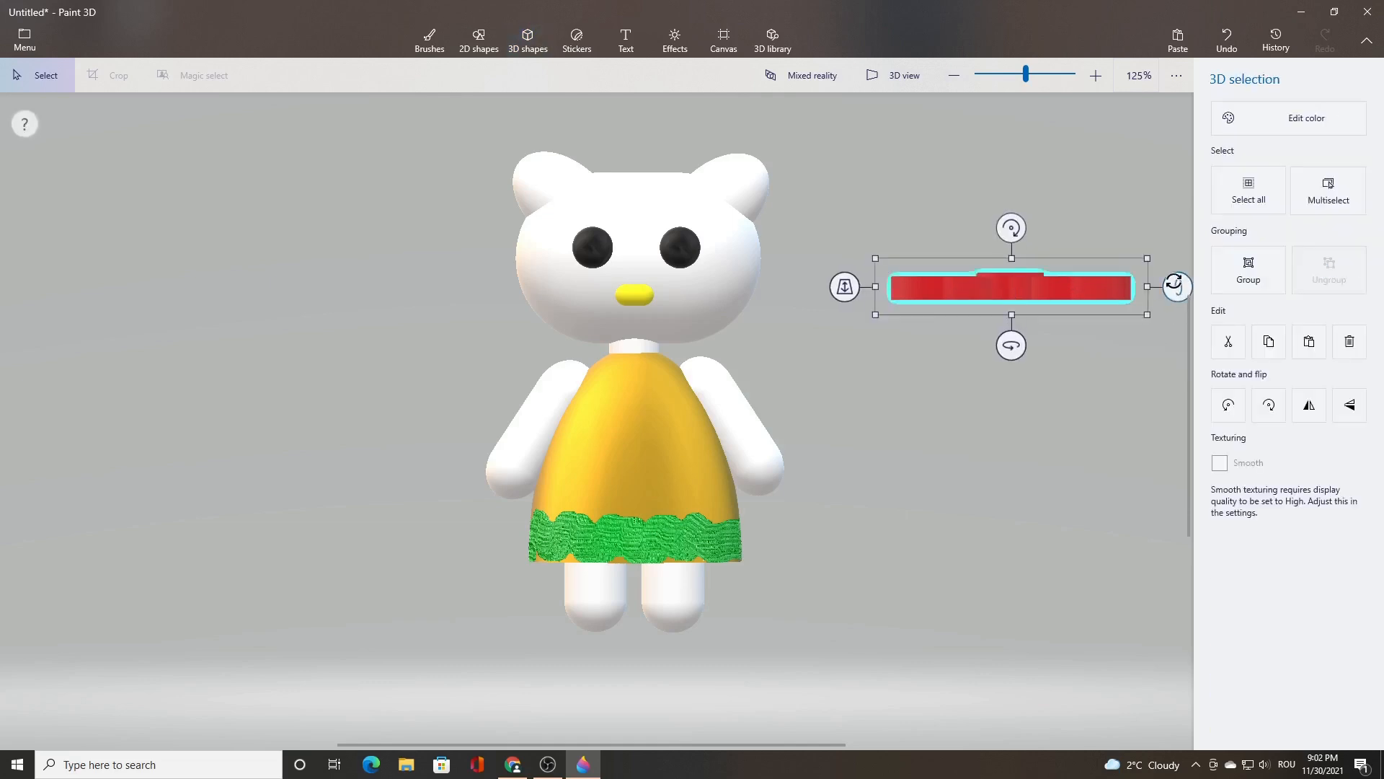
{"action": "left_click_drag", "start_coordinate": [1174, 290], "coordinate": [1173, 303]}
Step: Try shifting the right pink oval and the left red loop in depth, and undo the depth change
{"action": "left_click", "coordinate": [1098, 293]}
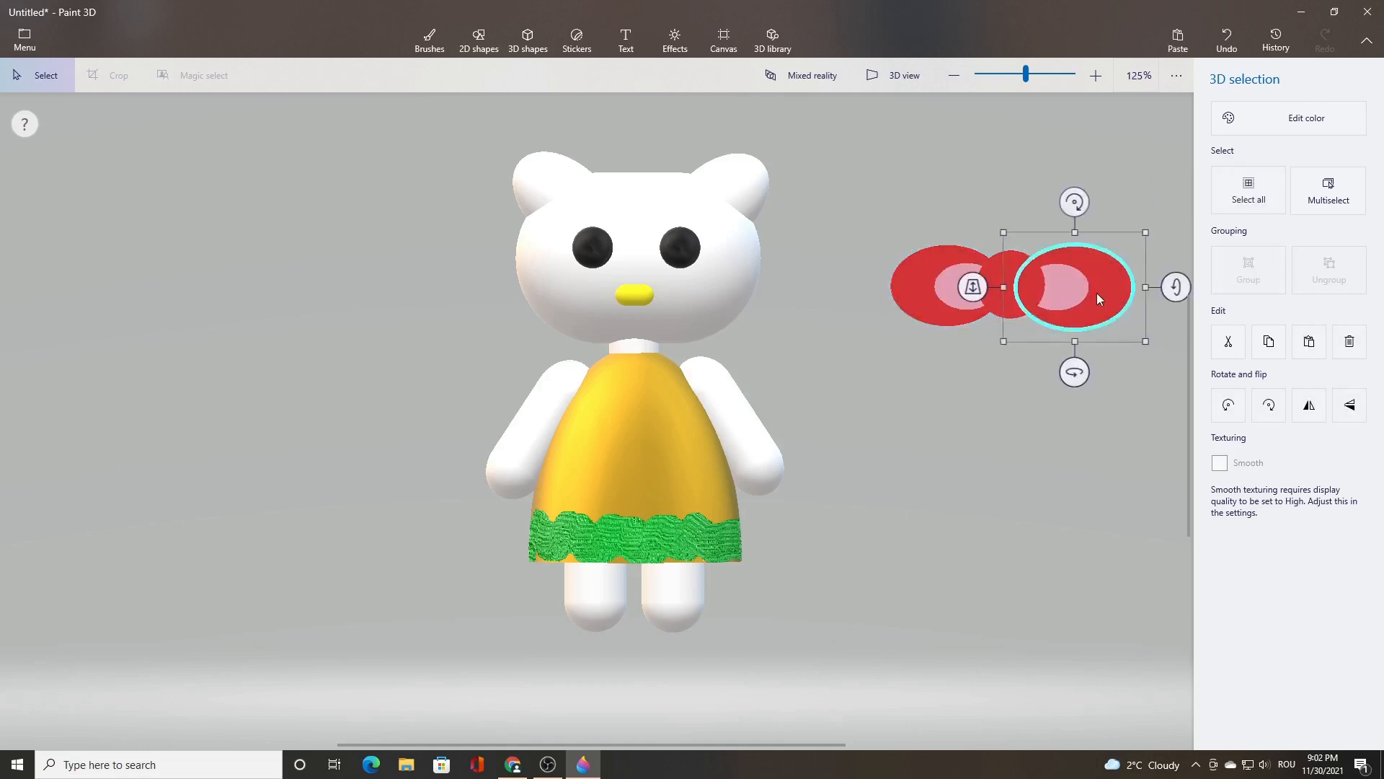
{"action": "left_click", "coordinate": [1074, 292]}
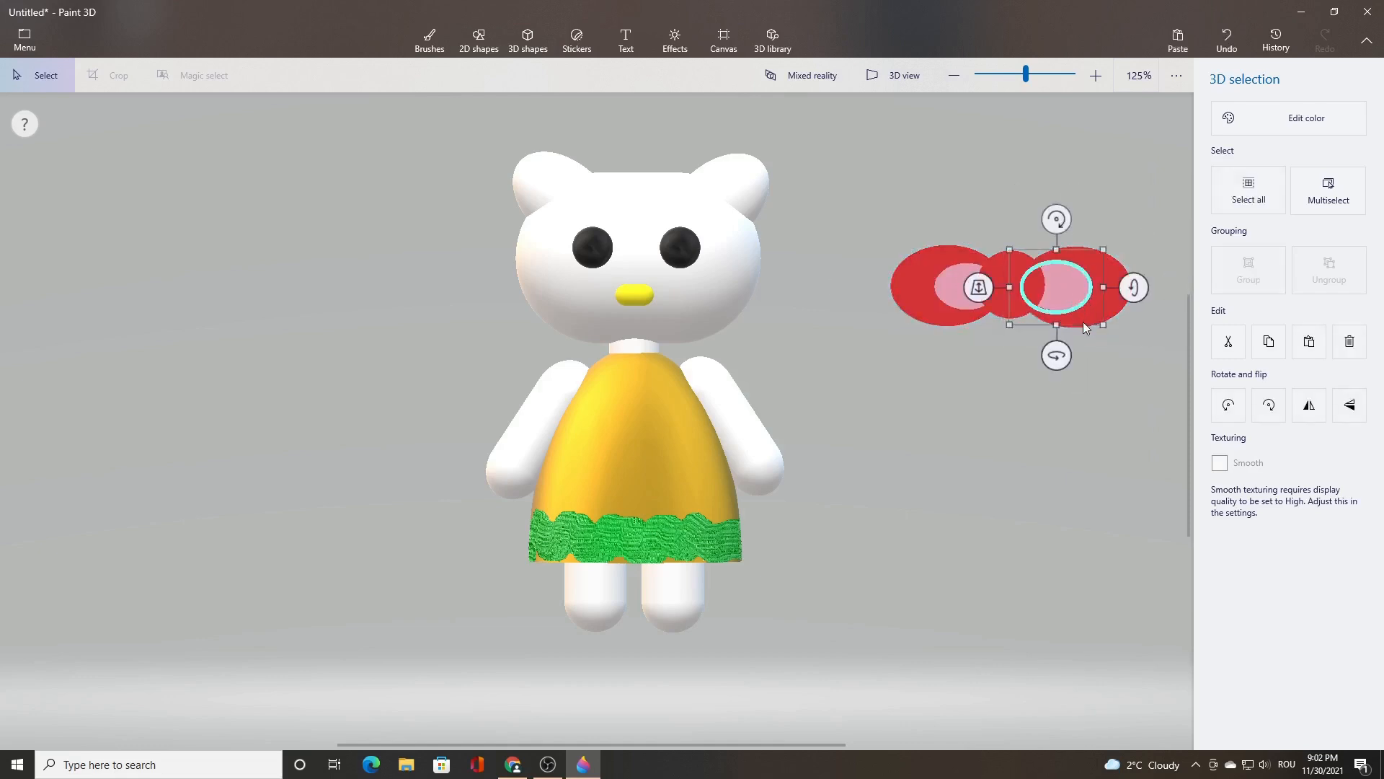
{"action": "mouse_move", "coordinate": [979, 287]}
{"action": "left_mouse_down"}
{"action": "mouse_move", "coordinate": [973, 304]}
{"action": "mouse_move", "coordinate": [979, 290]}
{"action": "left_mouse_up"}
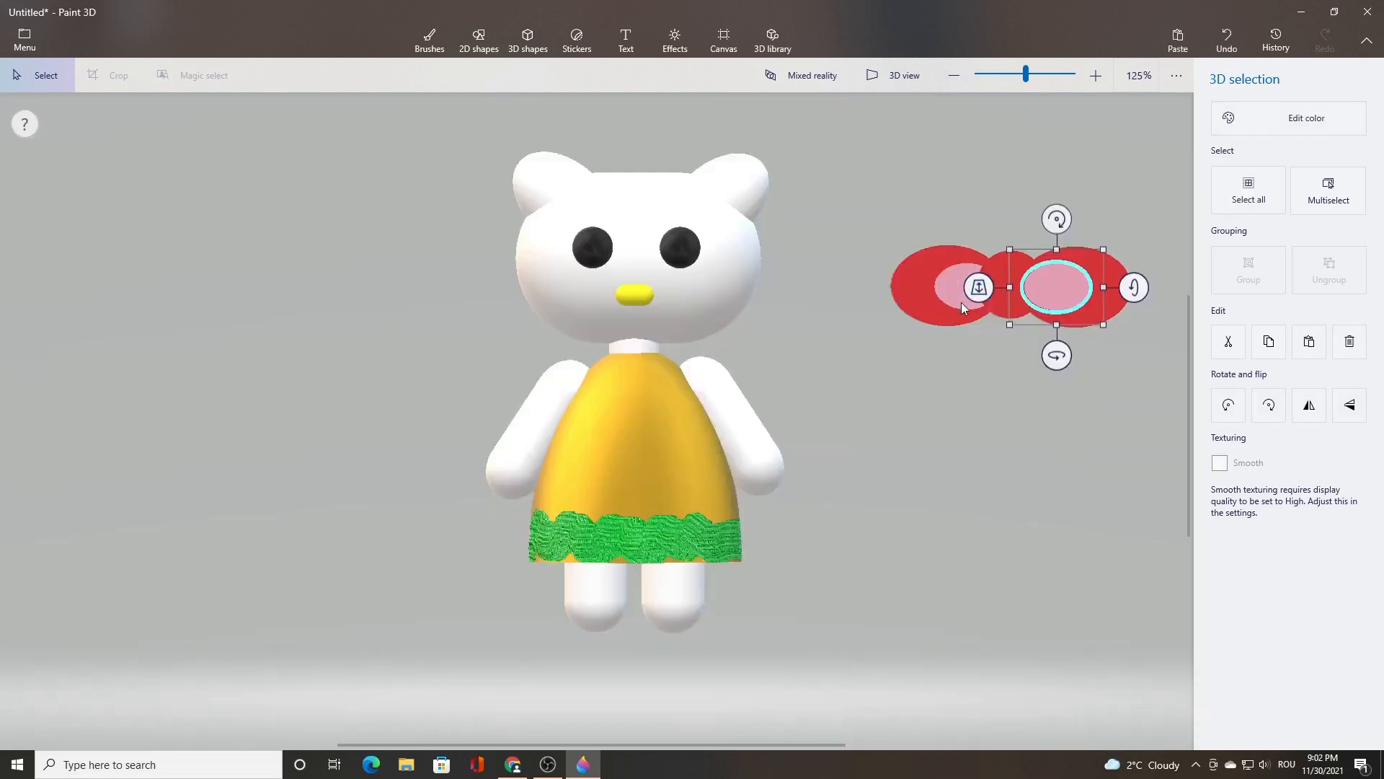
{"action": "left_click", "coordinate": [958, 288]}
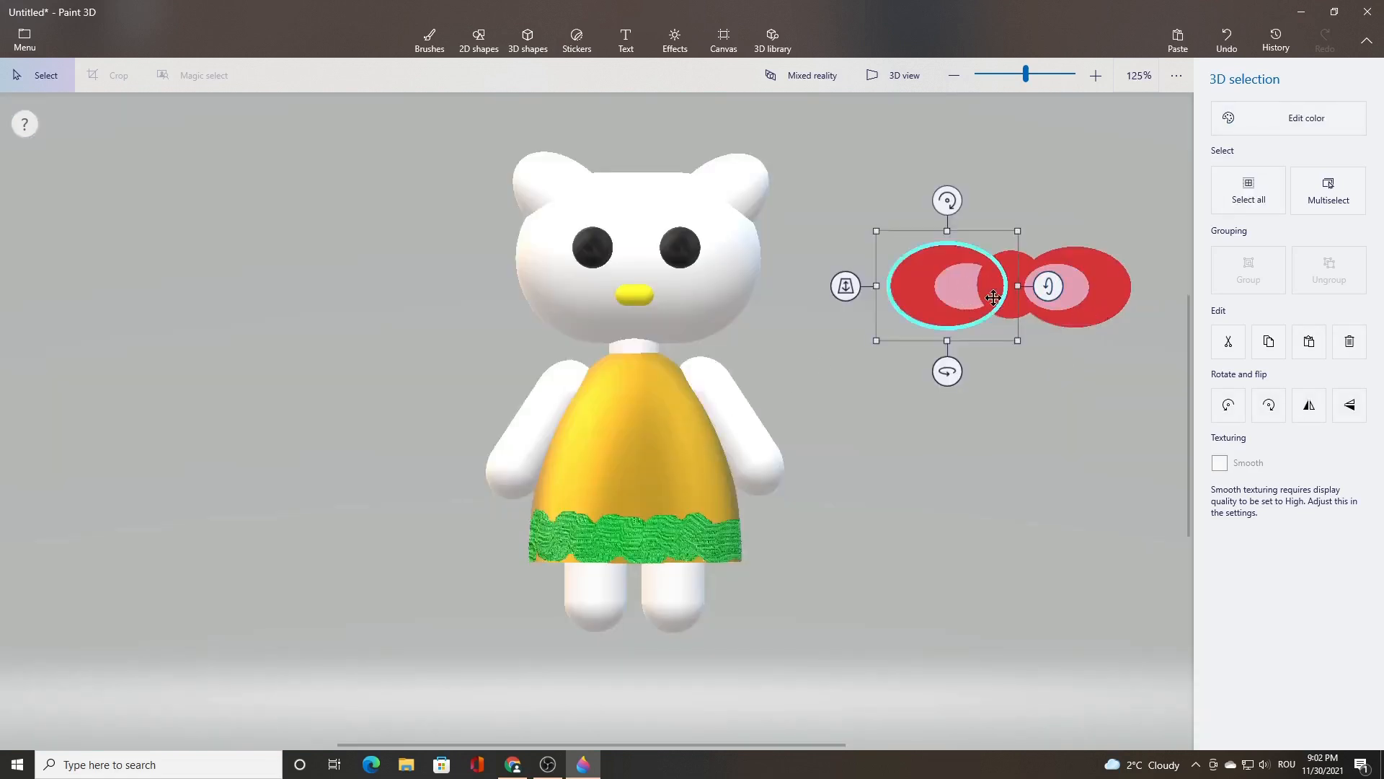
{"action": "mouse_move", "coordinate": [845, 287]}
{"action": "left_mouse_down"}
{"action": "mouse_move", "coordinate": [844, 310]}
{"action": "mouse_move", "coordinate": [851, 297]}
{"action": "left_mouse_up"}
{"action": "left_click", "coordinate": [1227, 37]}
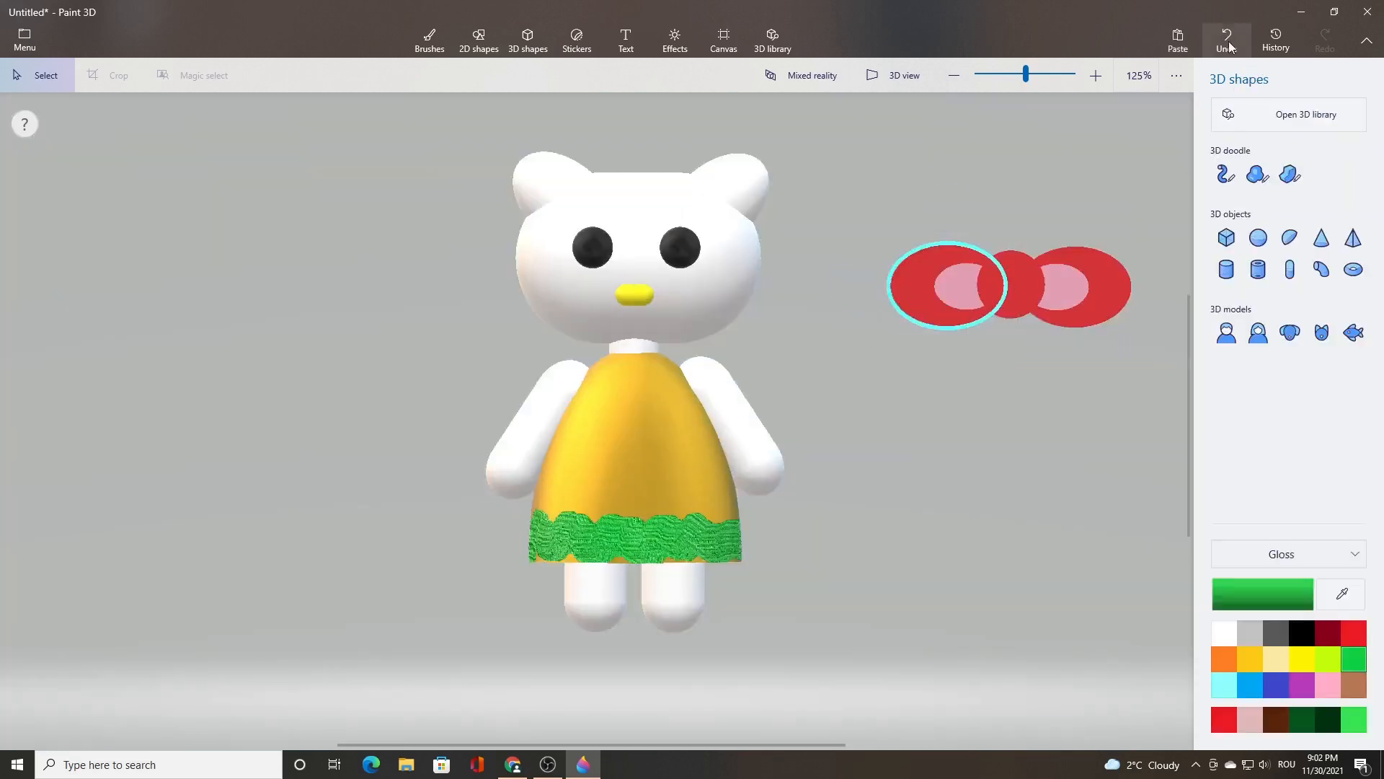
Step: Adjust the left pink oval's depth and bring the center knot forward in front of both pink ovals
{"action": "left_click", "coordinate": [969, 285]}
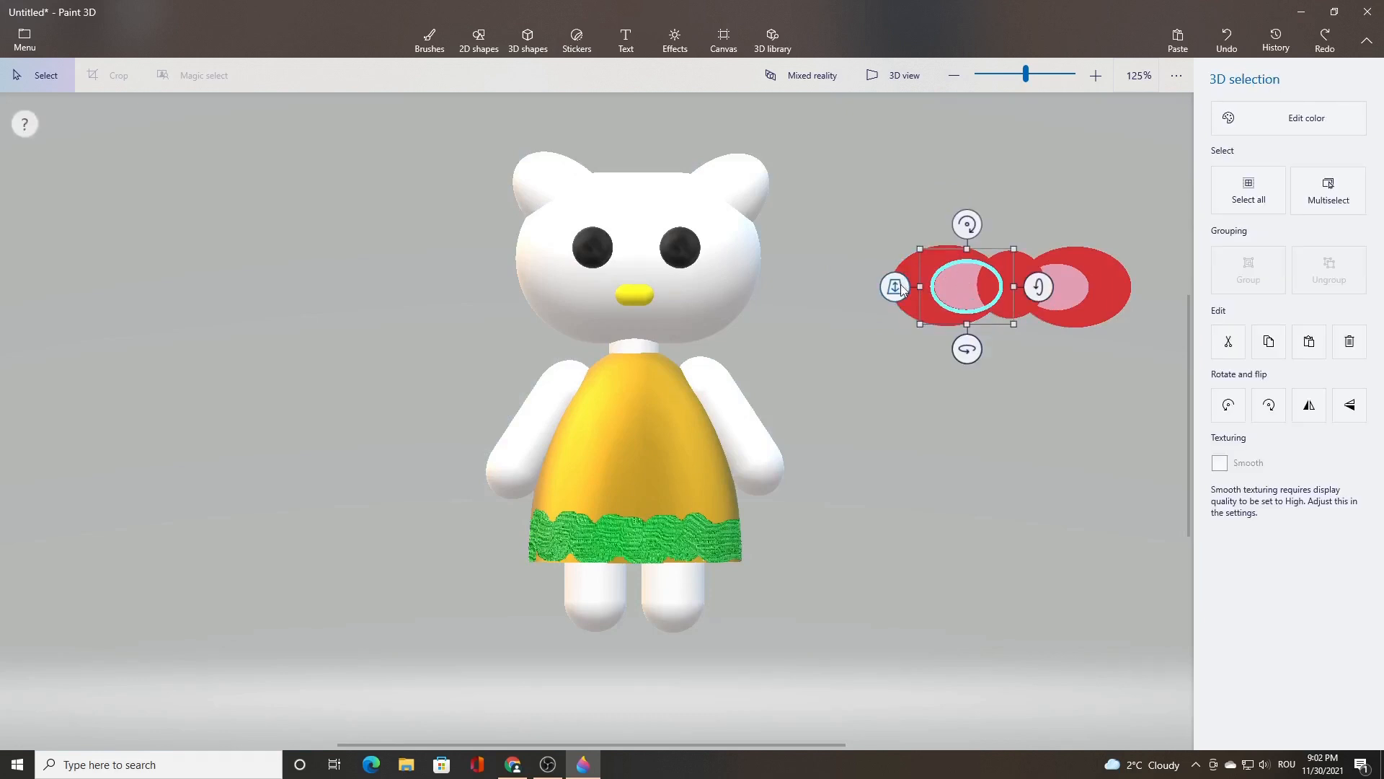
{"action": "left_click_drag", "start_coordinate": [894, 286], "coordinate": [893, 303]}
{"action": "left_click_drag", "start_coordinate": [885, 303], "coordinate": [881, 293]}
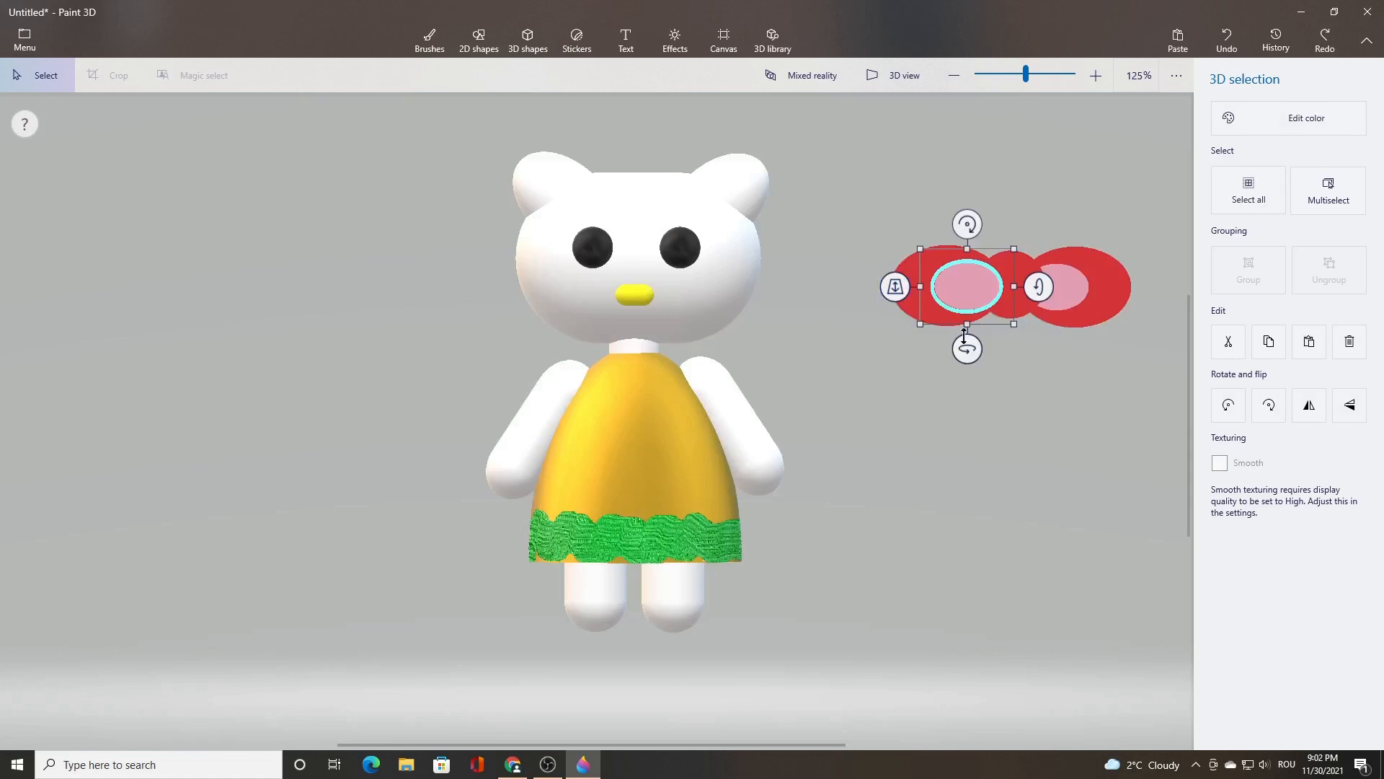
{"action": "left_click", "coordinate": [1028, 271]}
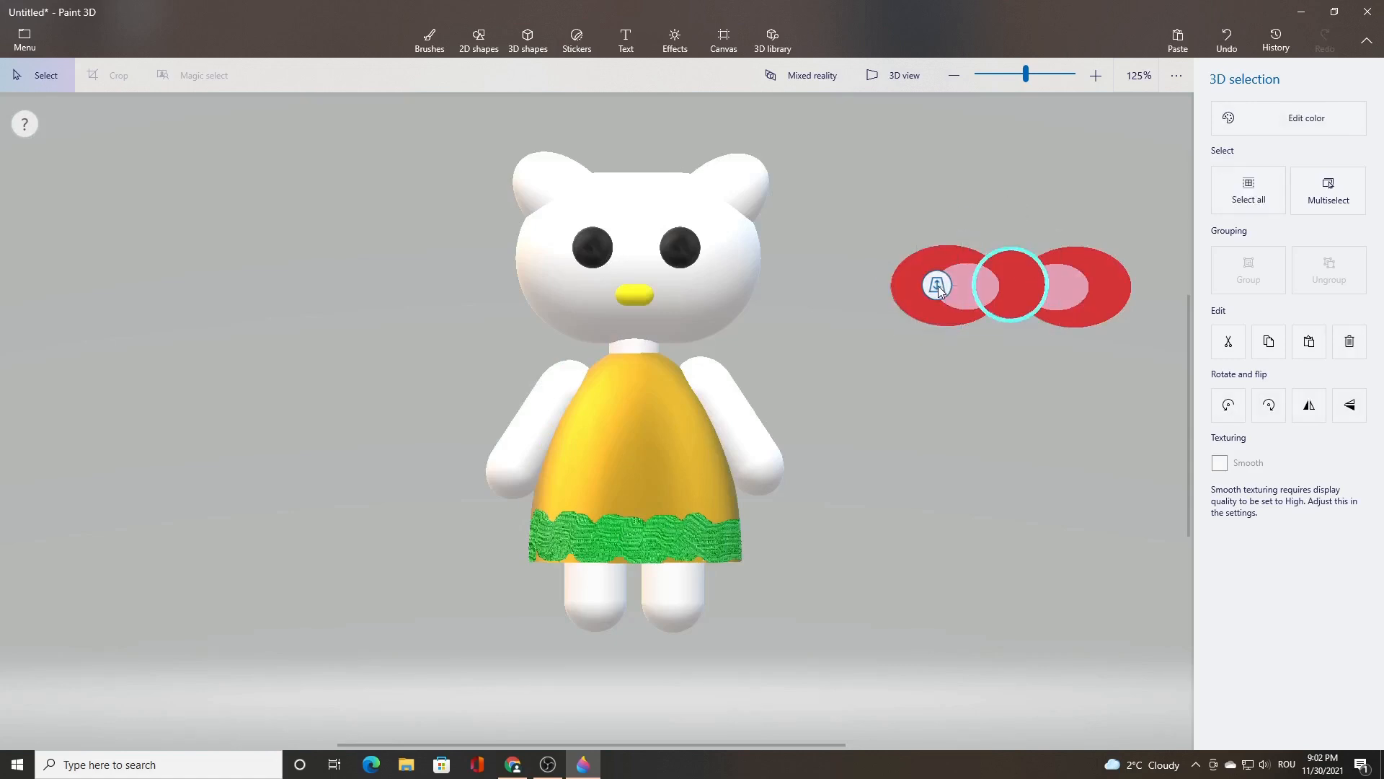
{"action": "left_click_drag", "start_coordinate": [940, 285], "coordinate": [993, 334]}
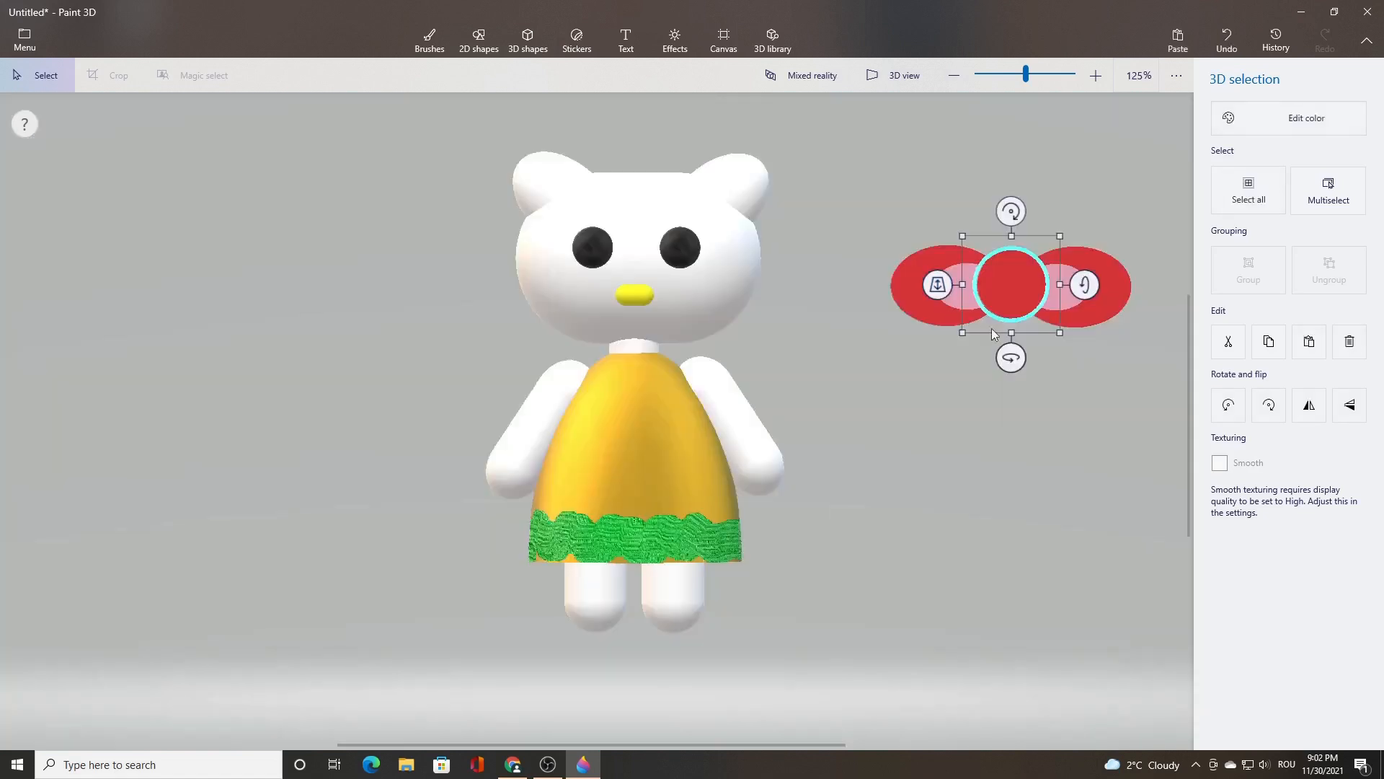
Step: Adjust the right pink oval's depth relative to the right red loop and the center knot
{"action": "left_click", "coordinate": [1068, 297]}
{"action": "left_click", "coordinate": [1068, 295]}
{"action": "left_click", "coordinate": [1065, 287]}
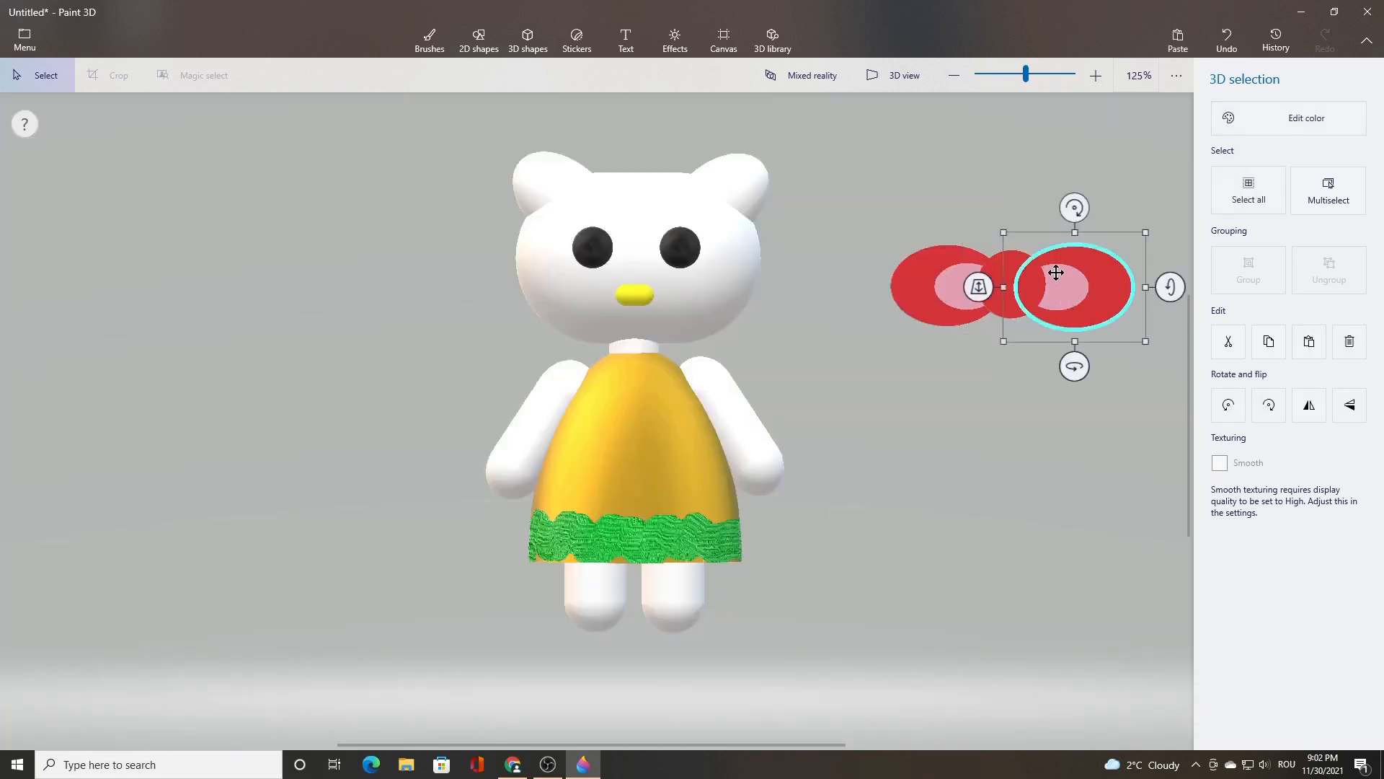
{"action": "left_click", "coordinate": [1042, 306]}
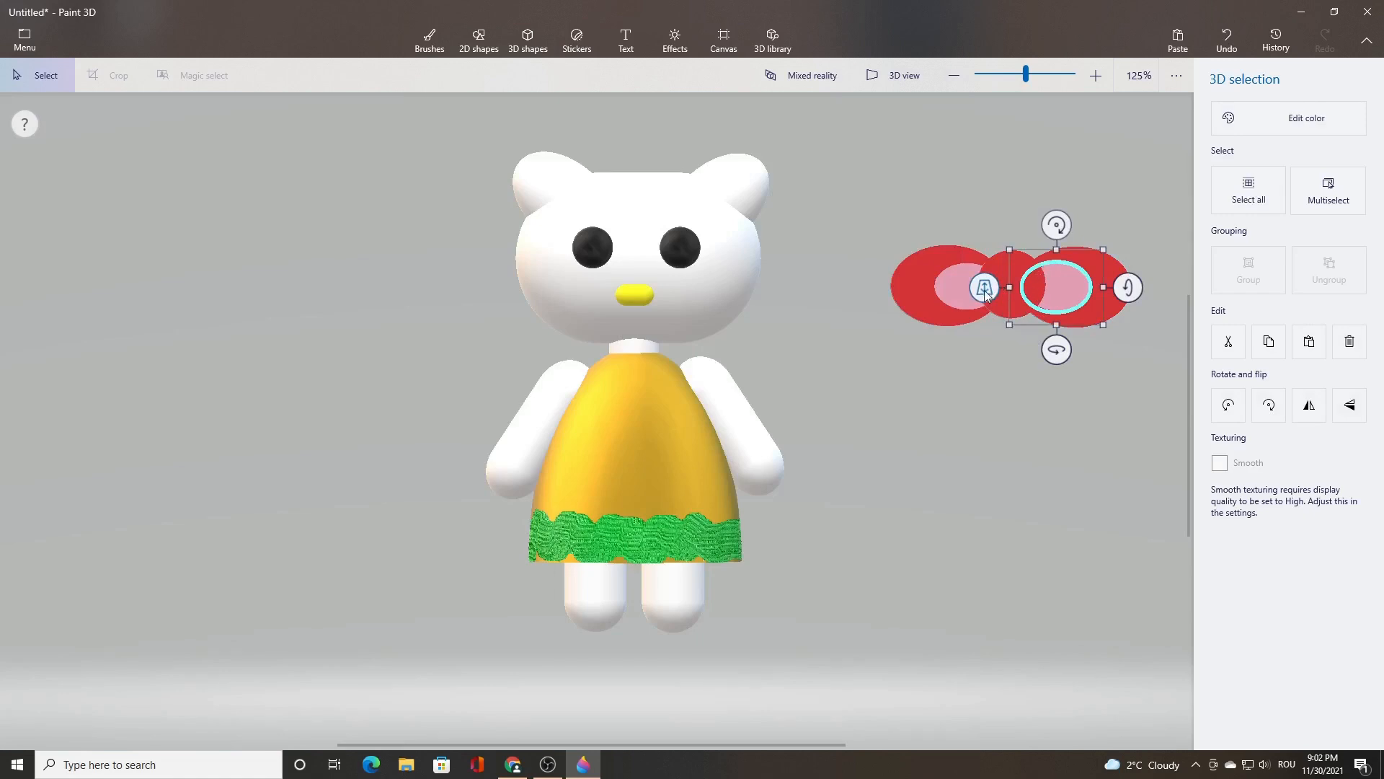
{"action": "mouse_move", "coordinate": [993, 289]}
{"action": "left_mouse_down"}
{"action": "mouse_move", "coordinate": [977, 299]}
{"action": "mouse_move", "coordinate": [983, 288]}
{"action": "left_mouse_up"}
Step: Tilt all the bow parts edge-on and seat the pink ovals and center knot down into the red loops
{"action": "left_click", "coordinate": [1000, 442]}
{"action": "left_click_drag", "start_coordinate": [879, 226], "coordinate": [1158, 379]}
{"action": "left_click_drag", "start_coordinate": [1170, 286], "coordinate": [1163, 244]}
{"action": "left_click", "coordinate": [1065, 278]}
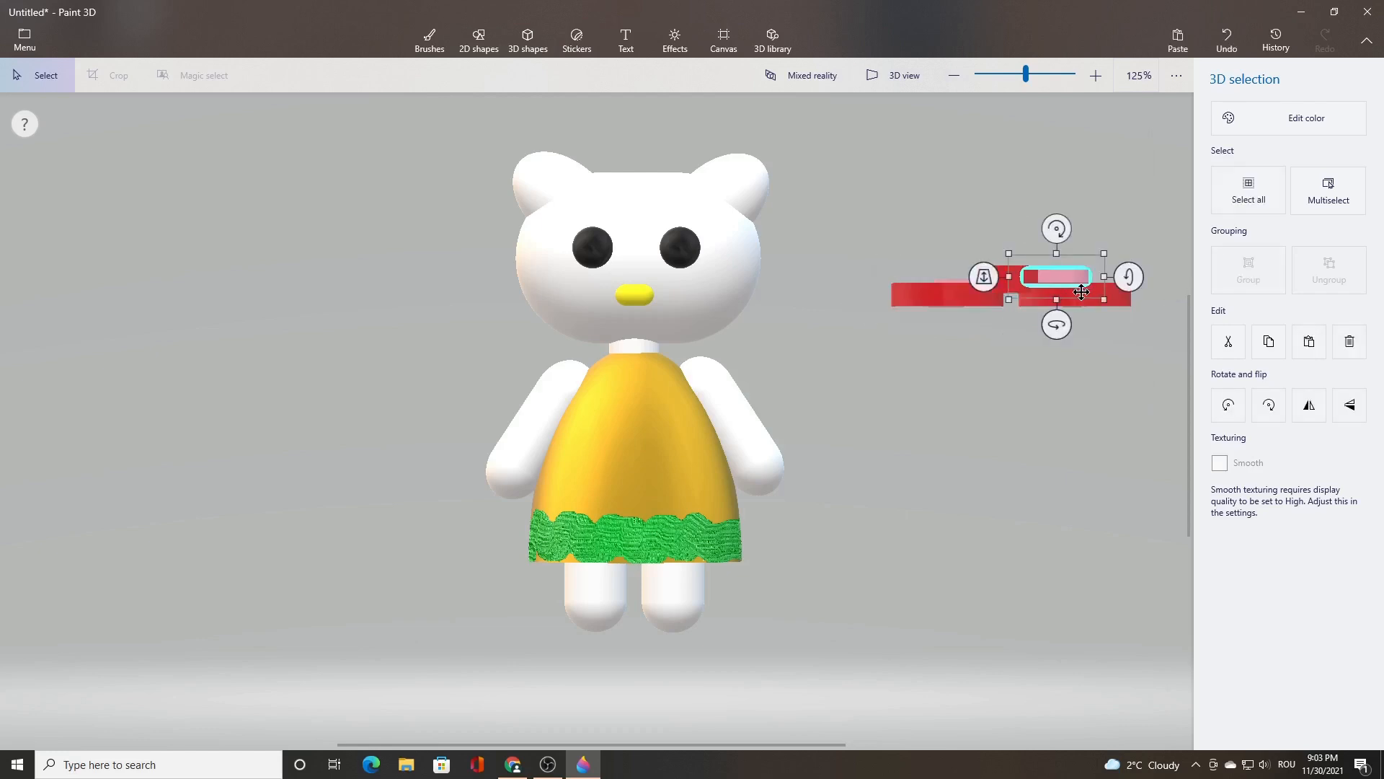
{"action": "left_click_drag", "start_coordinate": [1063, 281], "coordinate": [1012, 309]}
{"action": "left_click", "coordinate": [829, 236]}
{"action": "left_click", "coordinate": [1012, 280]}
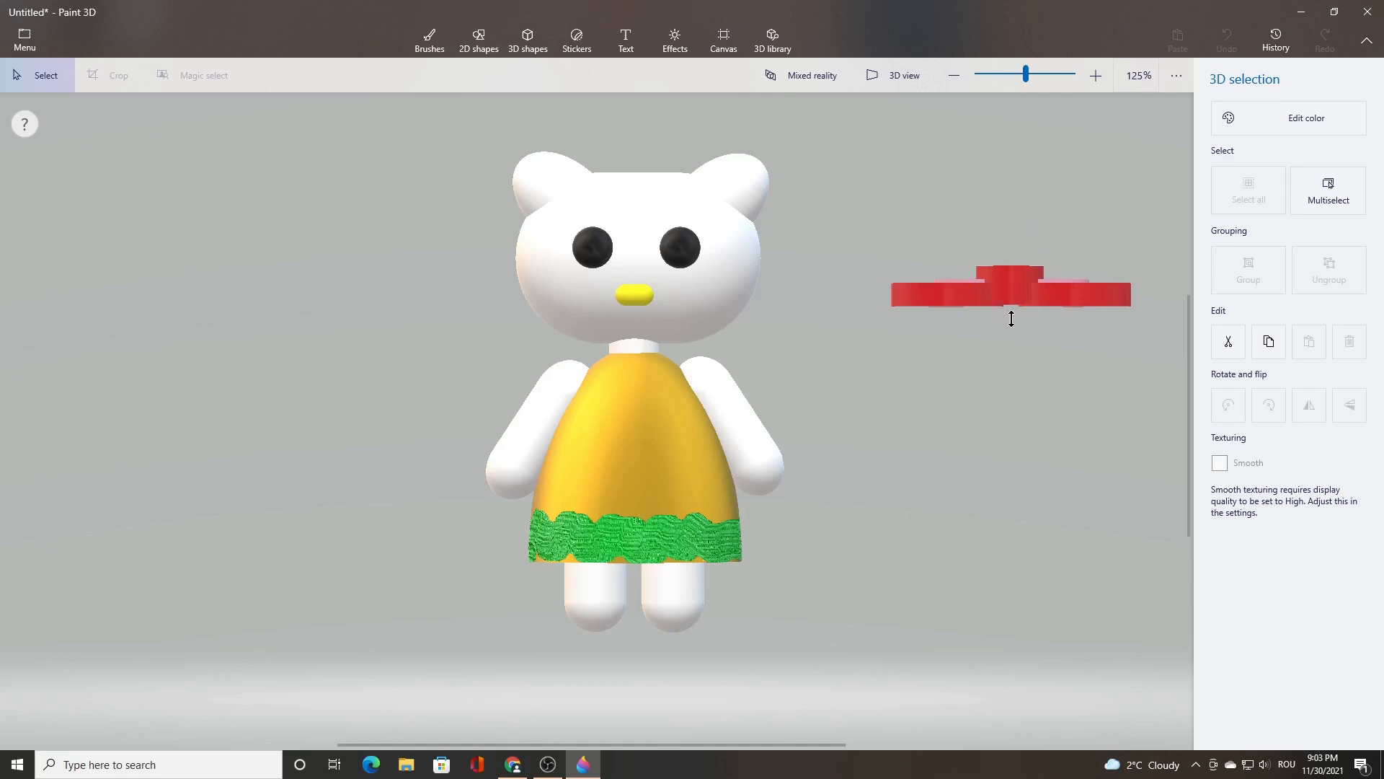
{"action": "left_click_drag", "start_coordinate": [1011, 318], "coordinate": [1011, 318]}
Step: Turn the whole bow to face the front at a smaller size and group its parts
{"action": "left_click_drag", "start_coordinate": [832, 194], "coordinate": [1159, 382]}
{"action": "left_click_drag", "start_coordinate": [1171, 287], "coordinate": [1047, 313]}
{"action": "left_click", "coordinate": [1251, 280]}
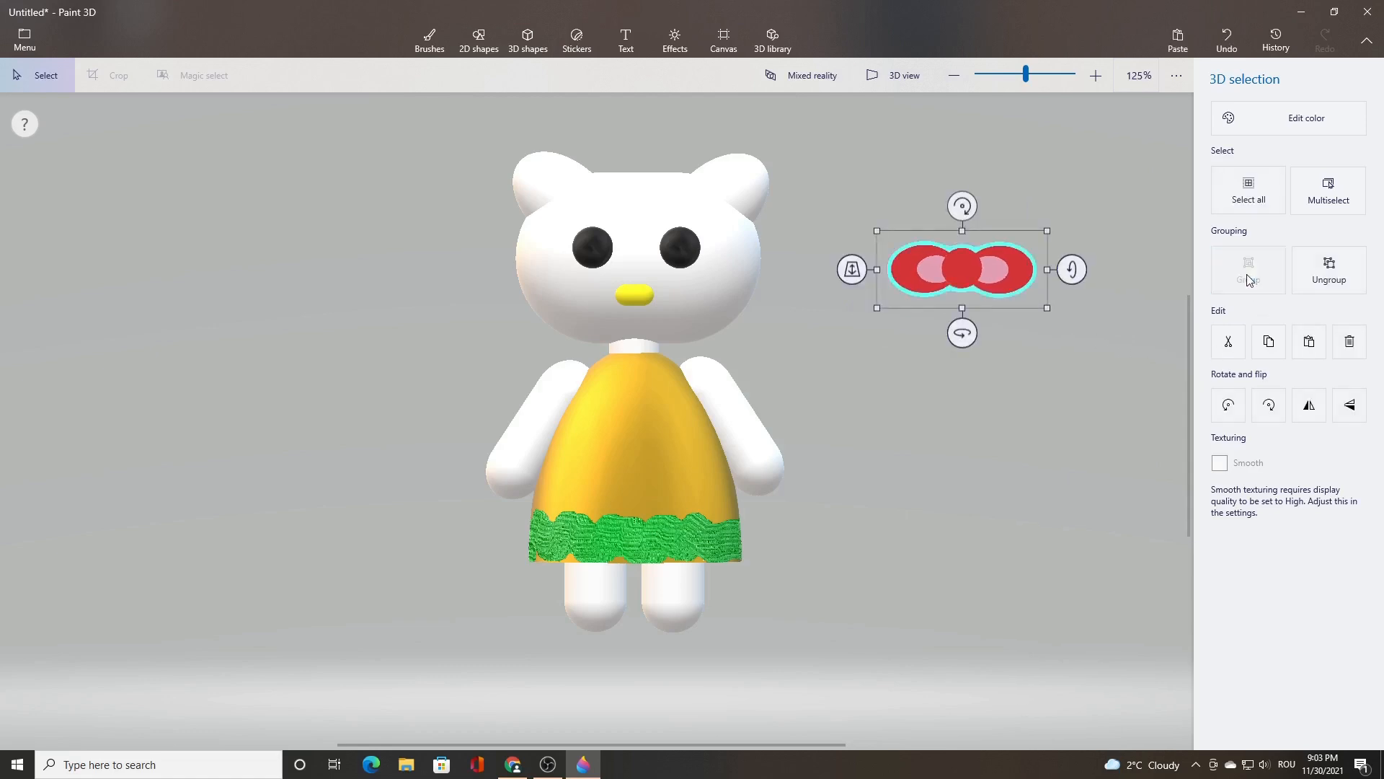
Step: Rotate the grouped bow clockwise and fit it on the front of the head at the base of the right ear, tilting it slightly in depth
{"action": "left_click_drag", "start_coordinate": [972, 204], "coordinate": [989, 225]}
{"action": "left_click_drag", "start_coordinate": [966, 274], "coordinate": [713, 209]}
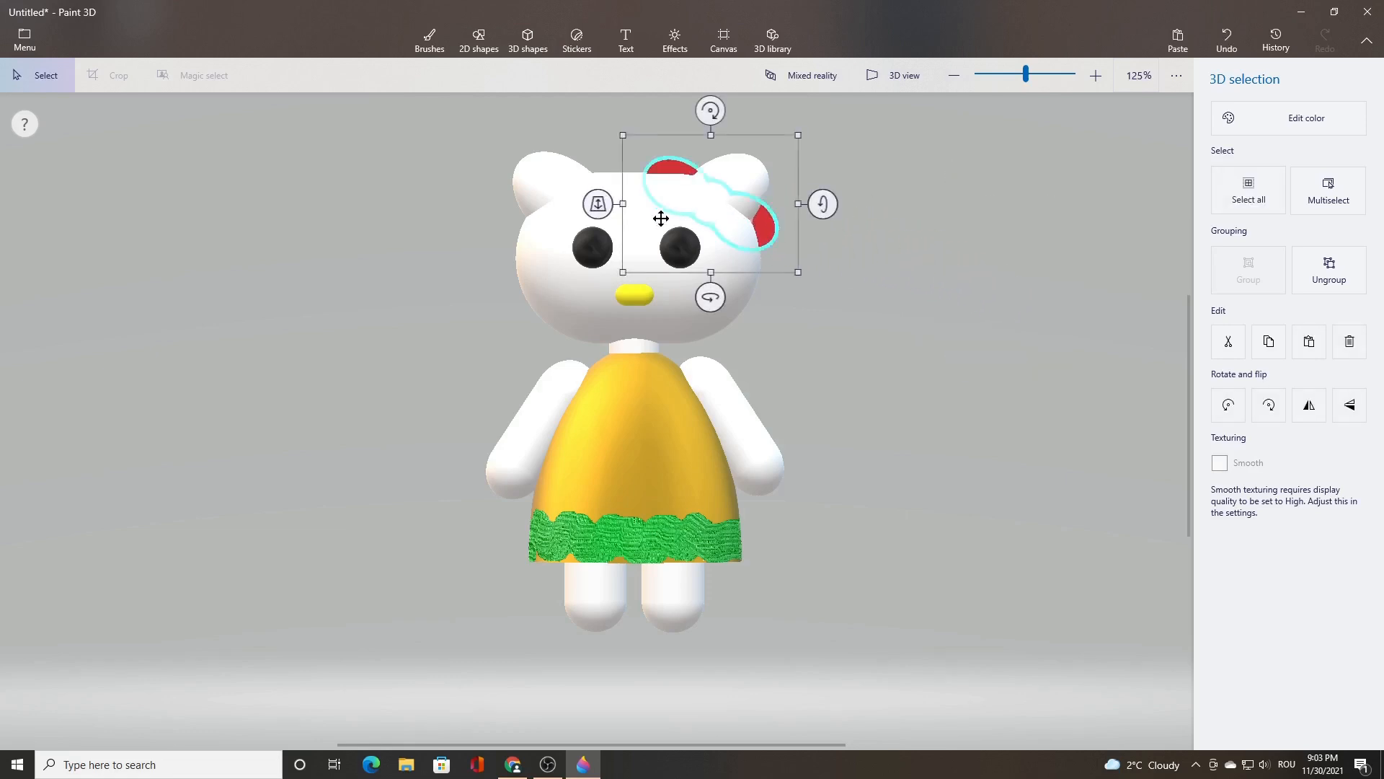
{"action": "left_click_drag", "start_coordinate": [597, 207], "coordinate": [572, 232]}
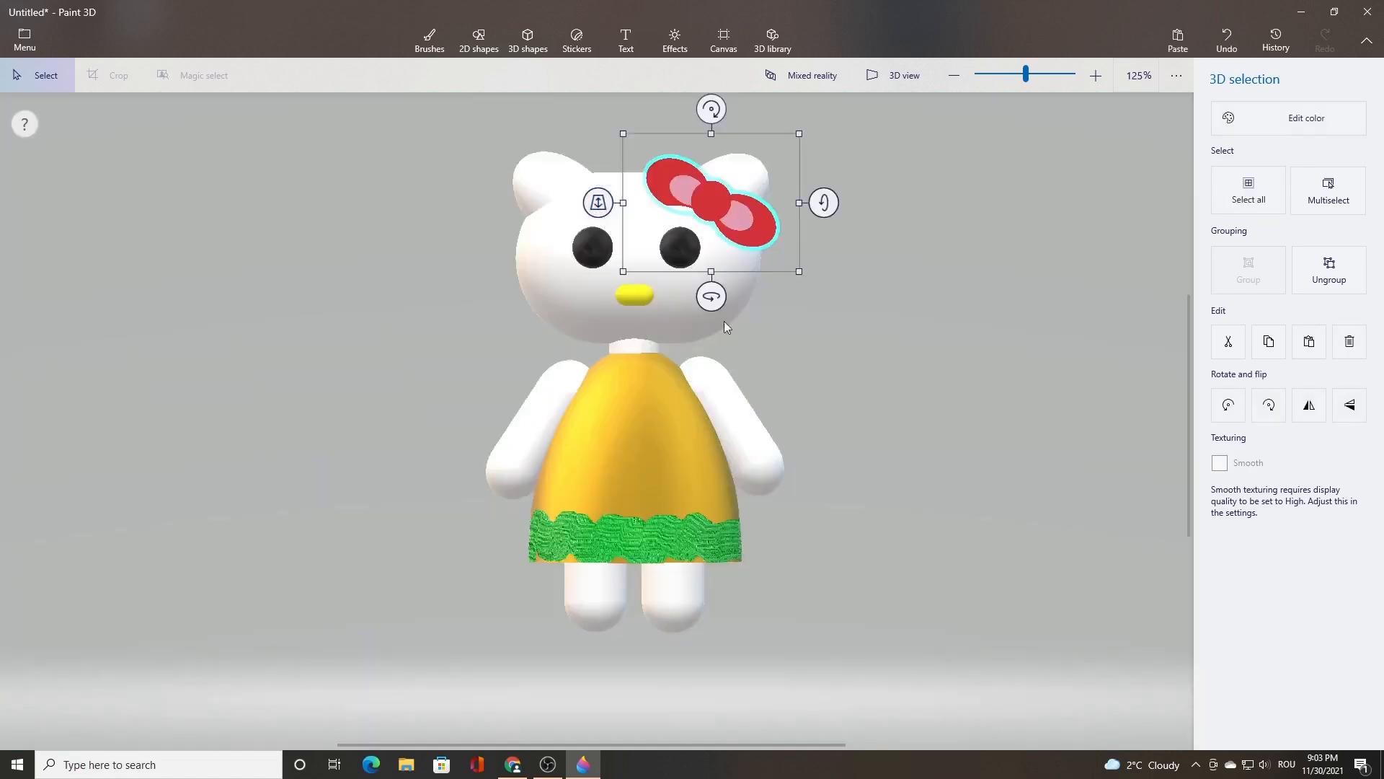
{"action": "left_click_drag", "start_coordinate": [824, 203], "coordinate": [834, 198]}
{"action": "left_click", "coordinate": [917, 349]}
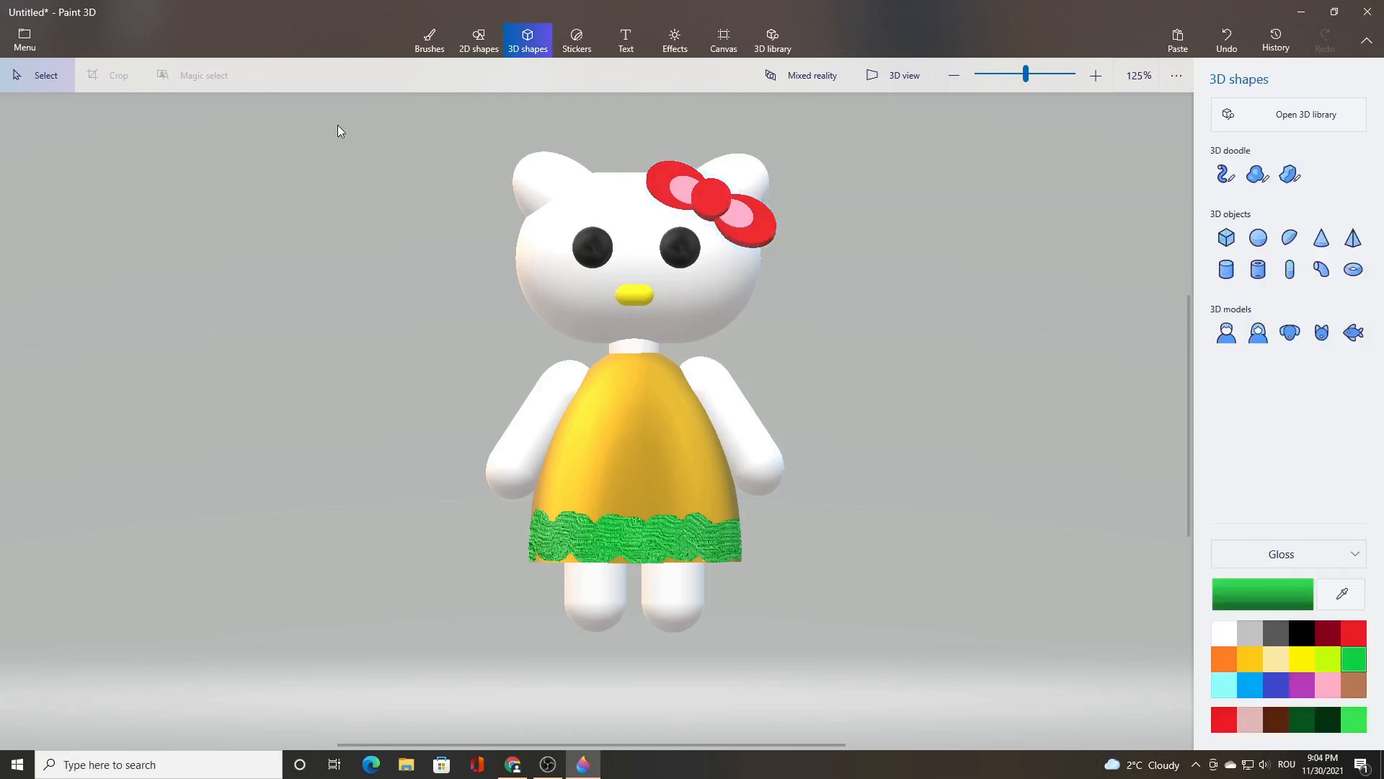
Step: Turn the whole character to check the bow's fit, and nudge the bow slightly up and toward the head's center
{"action": "left_click_drag", "start_coordinate": [337, 124], "coordinate": [999, 653]}
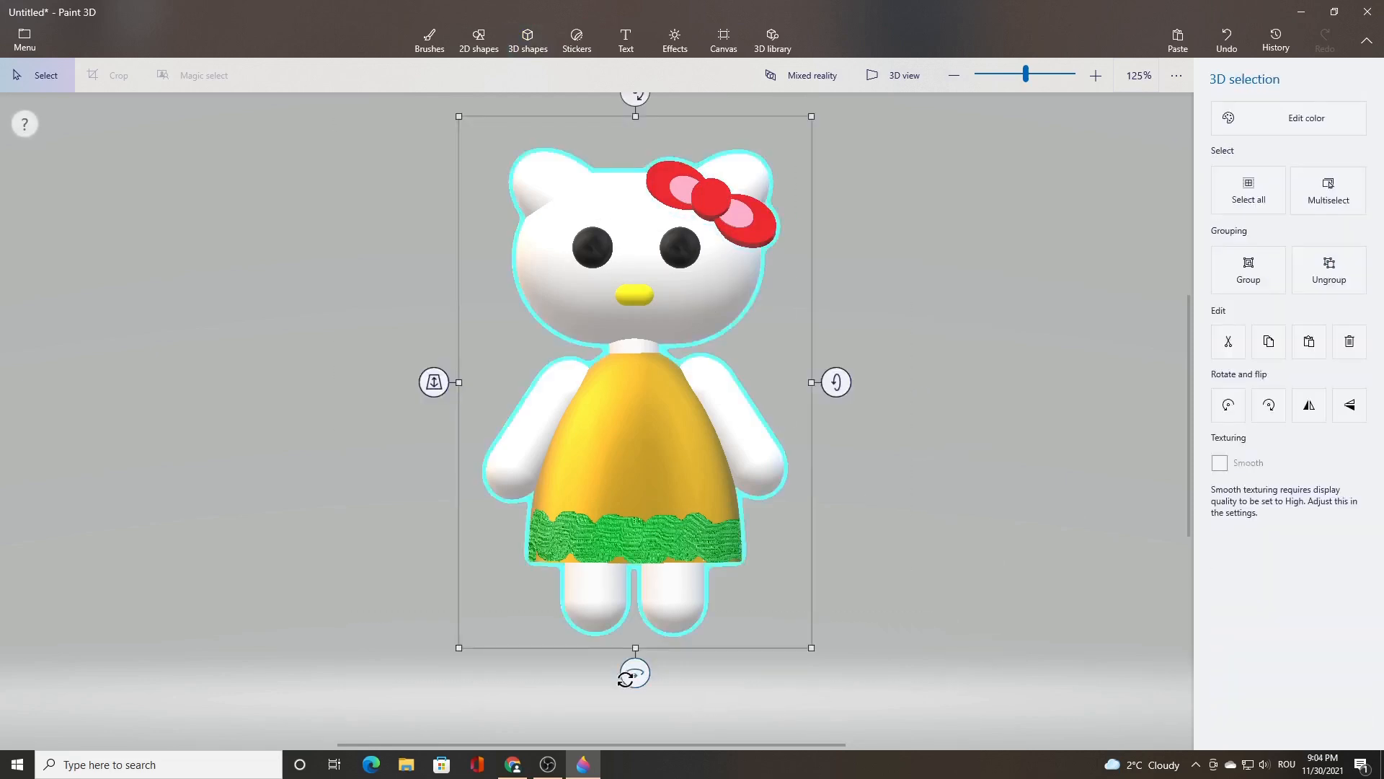
{"action": "mouse_move", "coordinate": [626, 678]}
{"action": "left_mouse_down"}
{"action": "mouse_move", "coordinate": [634, 669]}
{"action": "mouse_move", "coordinate": [416, 672]}
{"action": "mouse_move", "coordinate": [782, 683]}
{"action": "mouse_move", "coordinate": [635, 685]}
{"action": "left_mouse_up"}
{"action": "left_click", "coordinate": [718, 206]}
{"action": "left_click_drag", "start_coordinate": [718, 205], "coordinate": [714, 202]}
{"action": "left_click", "coordinate": [962, 317]}
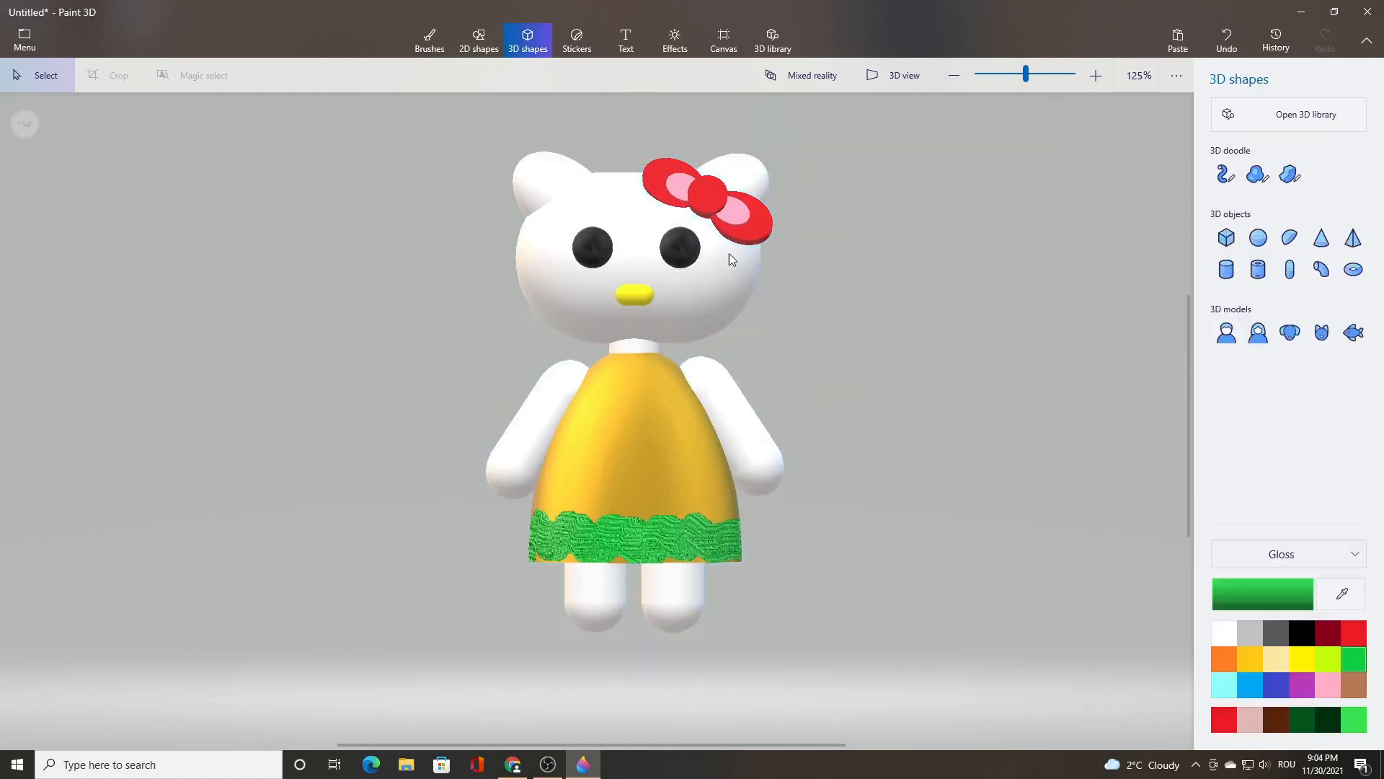
Step: Group all parts of the character, including the bow, into one object
{"action": "left_click_drag", "start_coordinate": [362, 112], "coordinate": [937, 716]}
{"action": "left_click", "coordinate": [1248, 268]}
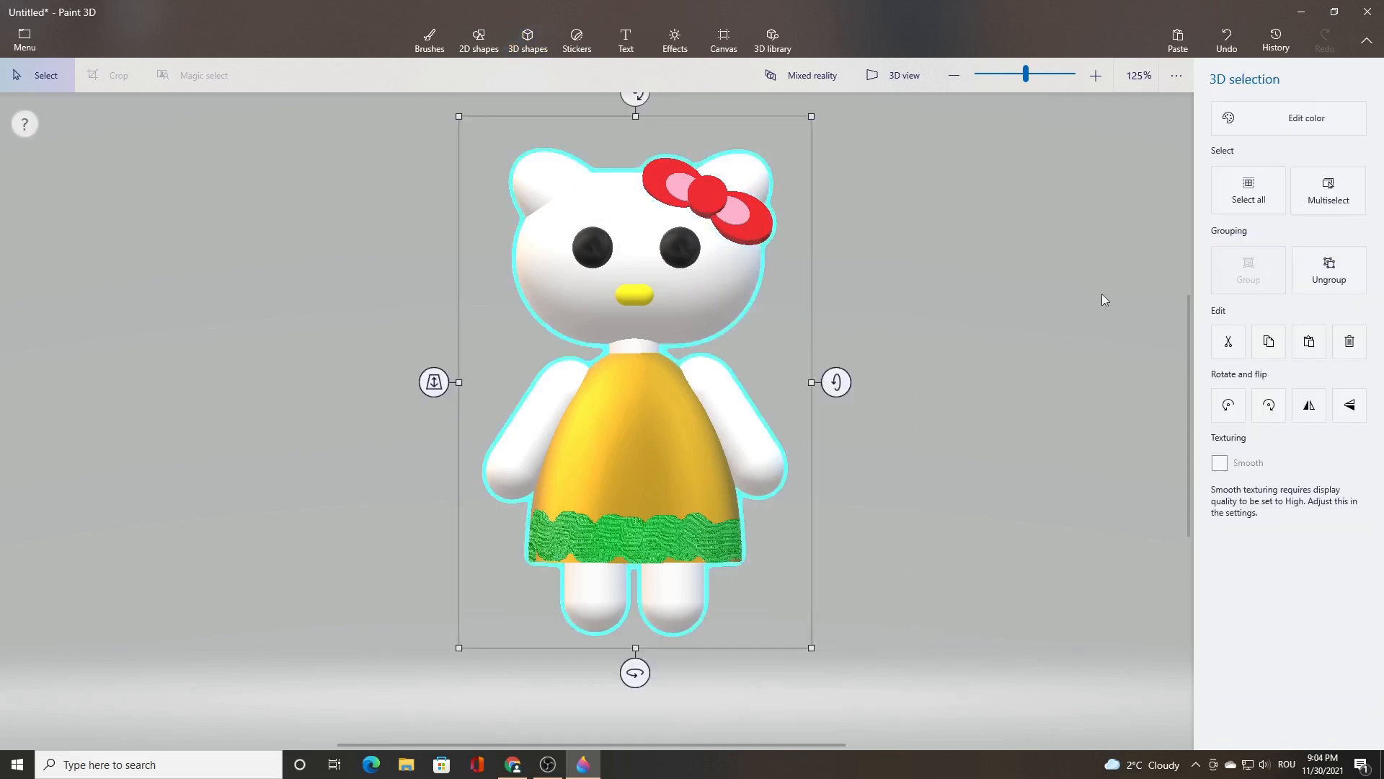
{"action": "left_click", "coordinate": [966, 355]}
Step: Preview the Night (Minecraft) filter and apply the Day (Minecraft) filter to the scene
{"action": "left_click", "coordinate": [681, 52]}
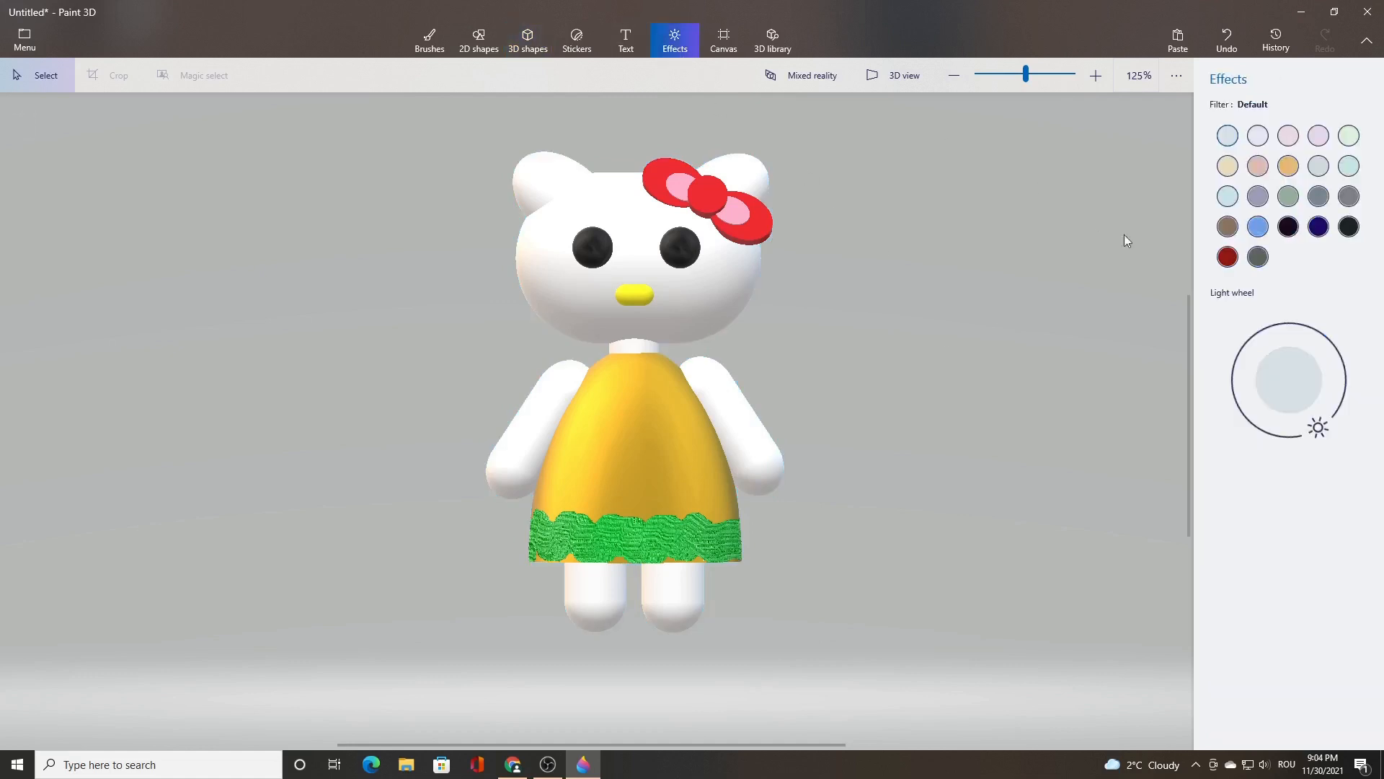
{"action": "left_click", "coordinate": [1289, 228]}
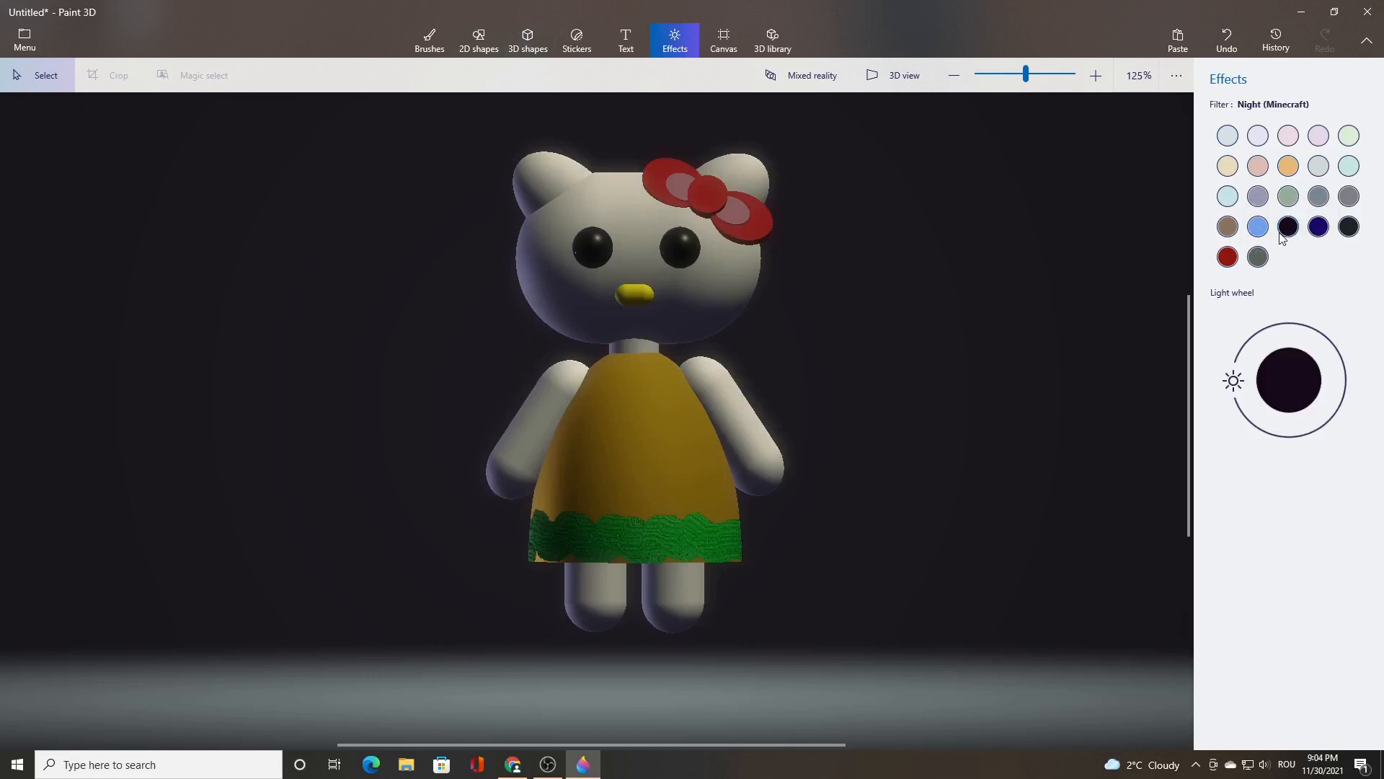
{"action": "left_click", "coordinate": [1257, 227]}
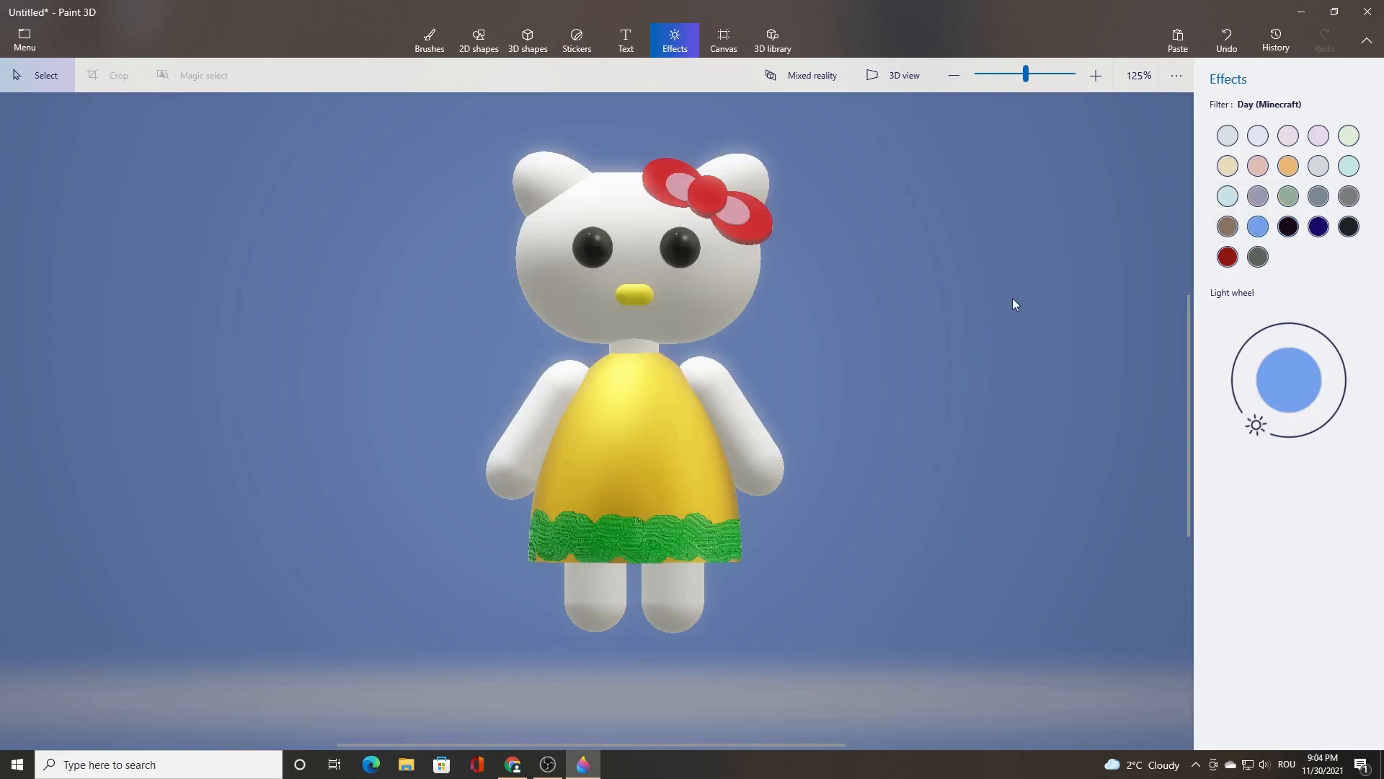
Step: Set up a video copy of the project in GIF (video) format with the Jump & turn animation
{"action": "left_click", "coordinate": [23, 51]}
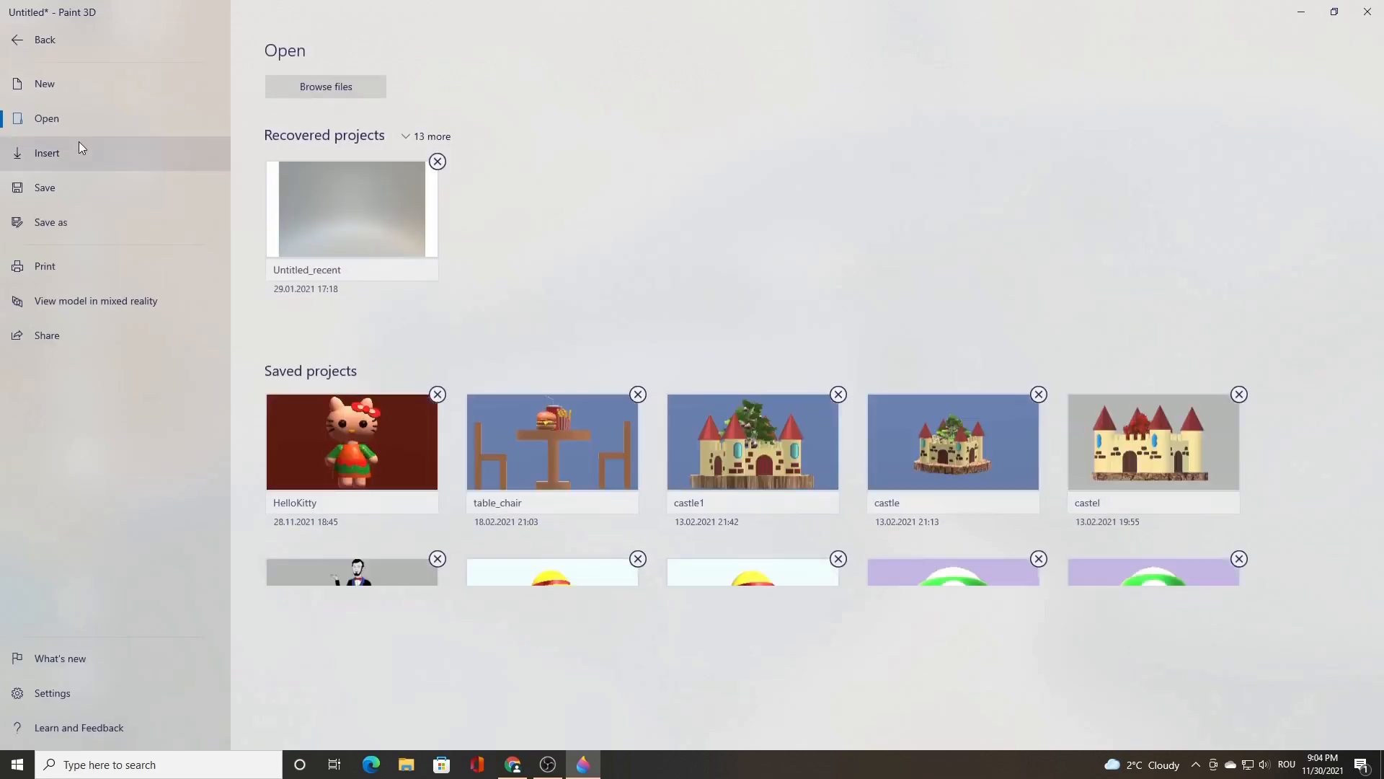
{"action": "left_click", "coordinate": [55, 188]}
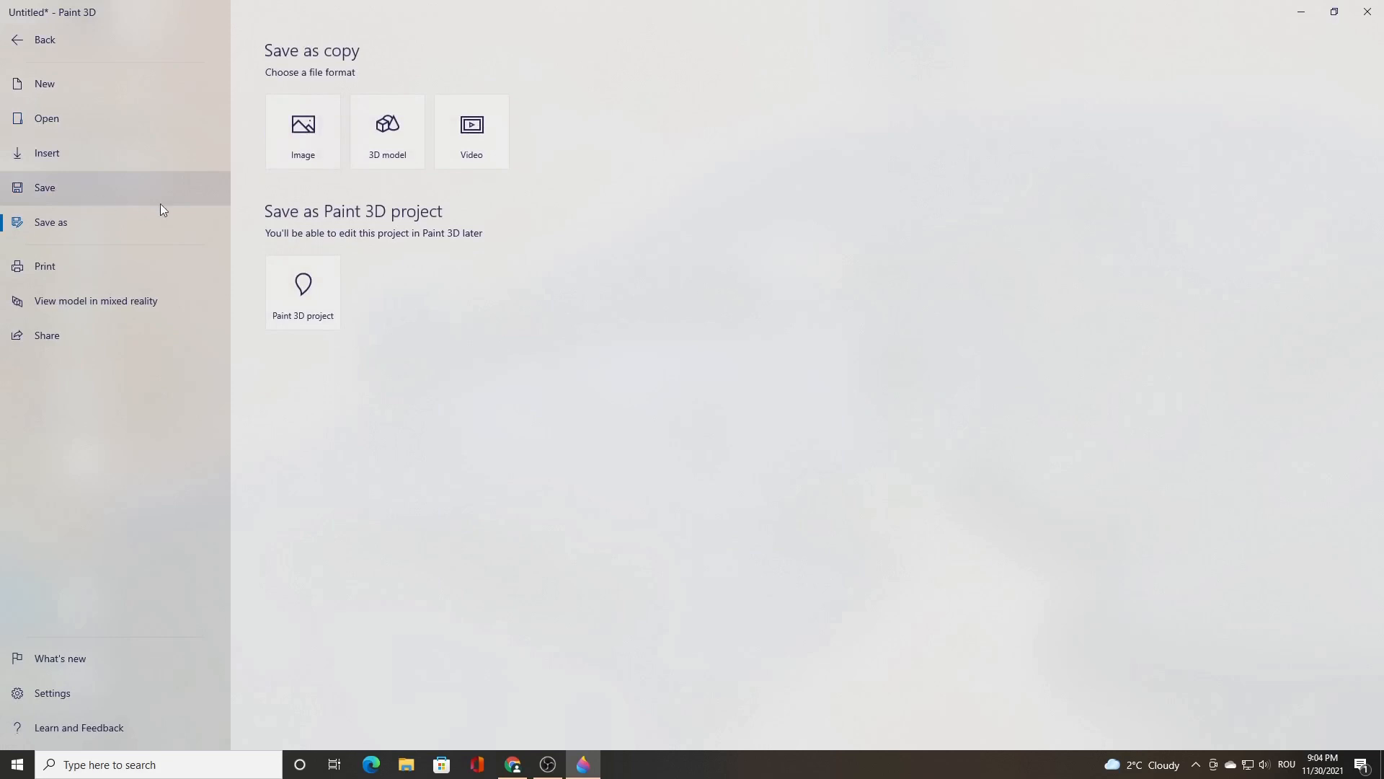
{"action": "left_click", "coordinate": [455, 155]}
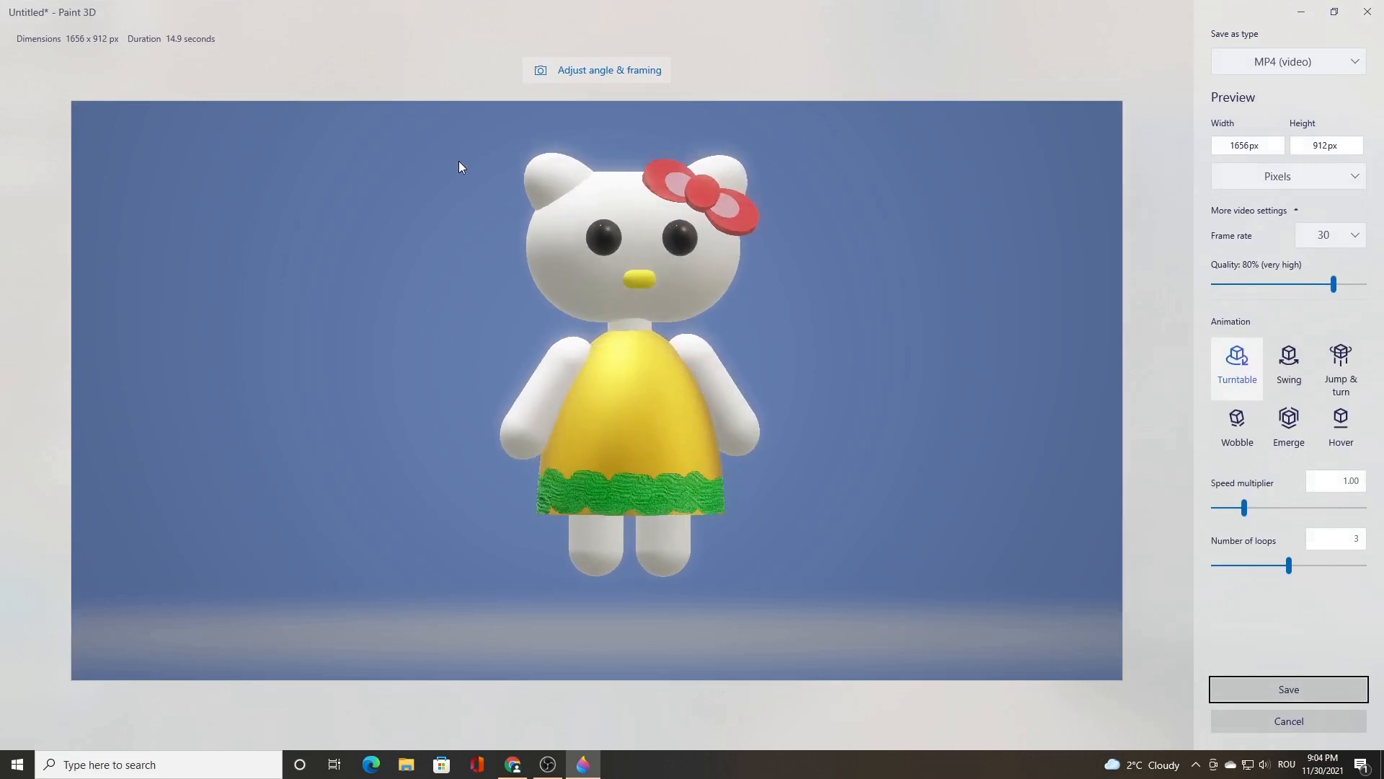
{"action": "left_click", "coordinate": [1344, 63]}
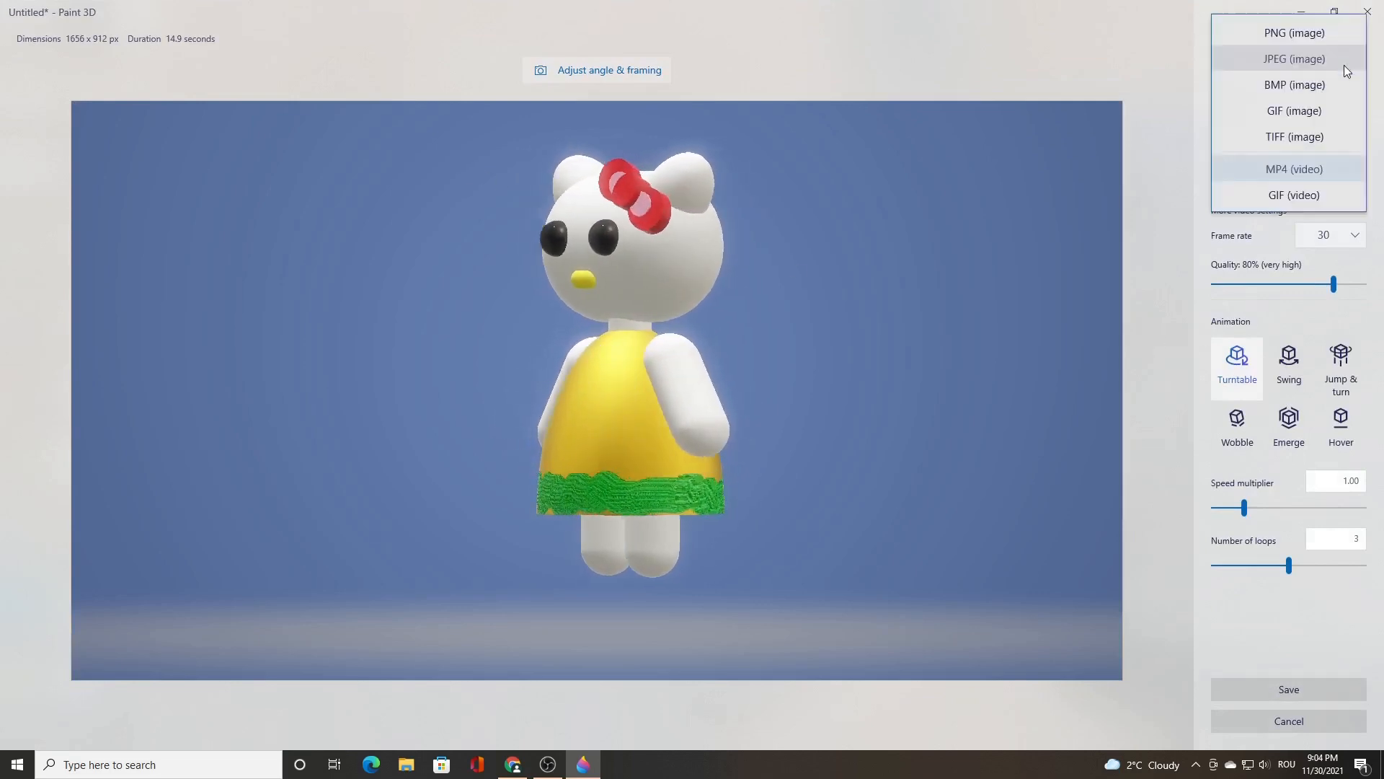
{"action": "left_click", "coordinate": [1316, 199]}
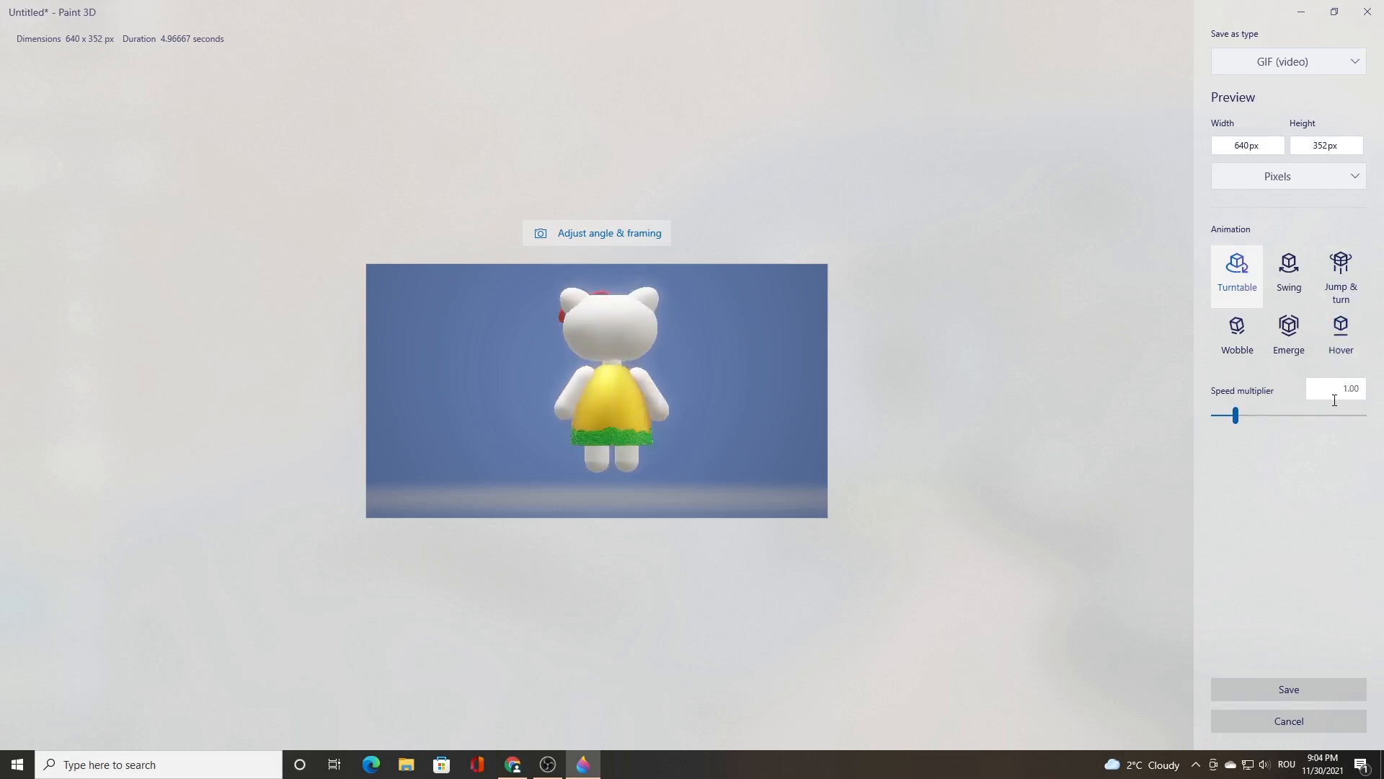
{"action": "left_click", "coordinate": [1338, 296]}
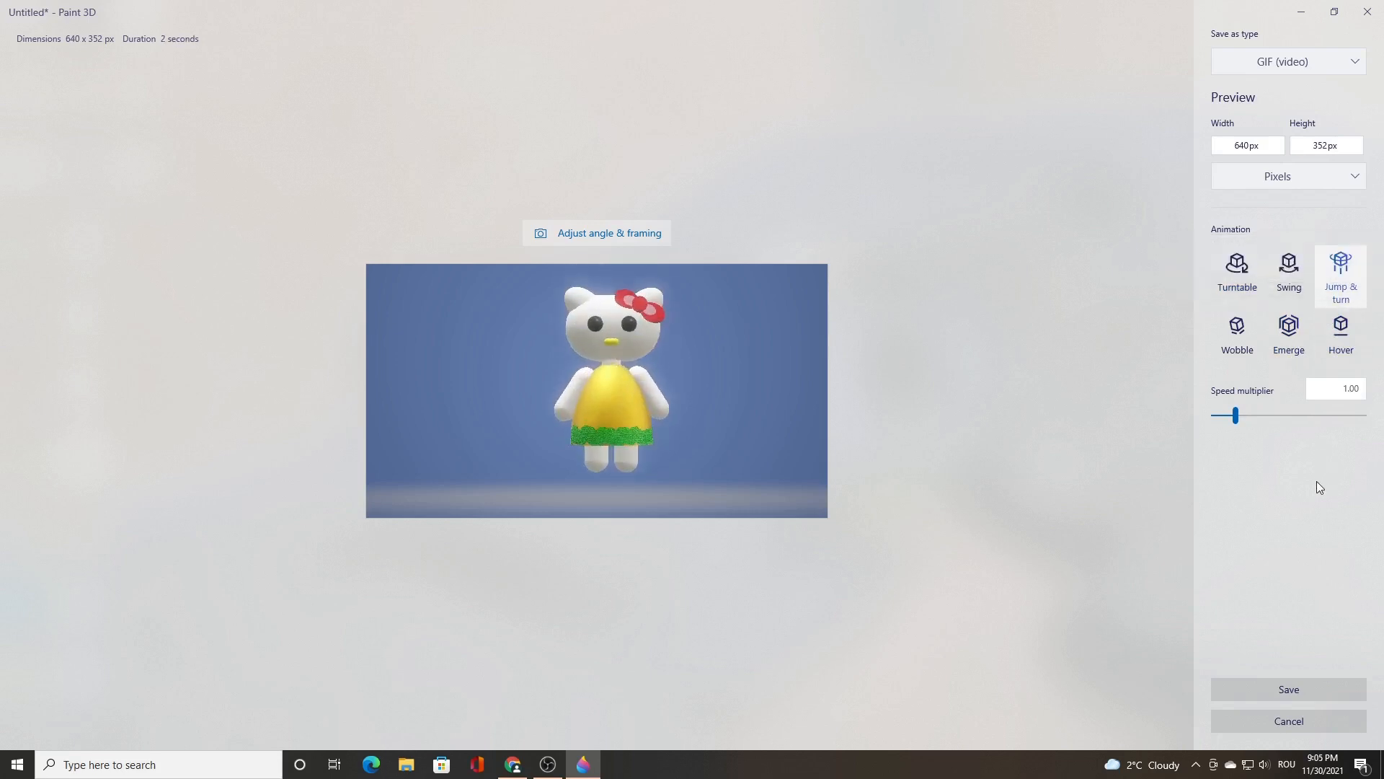
Step: Set the GIF's framing to 9:16 and center the character within the frame
{"action": "left_click", "coordinate": [588, 236]}
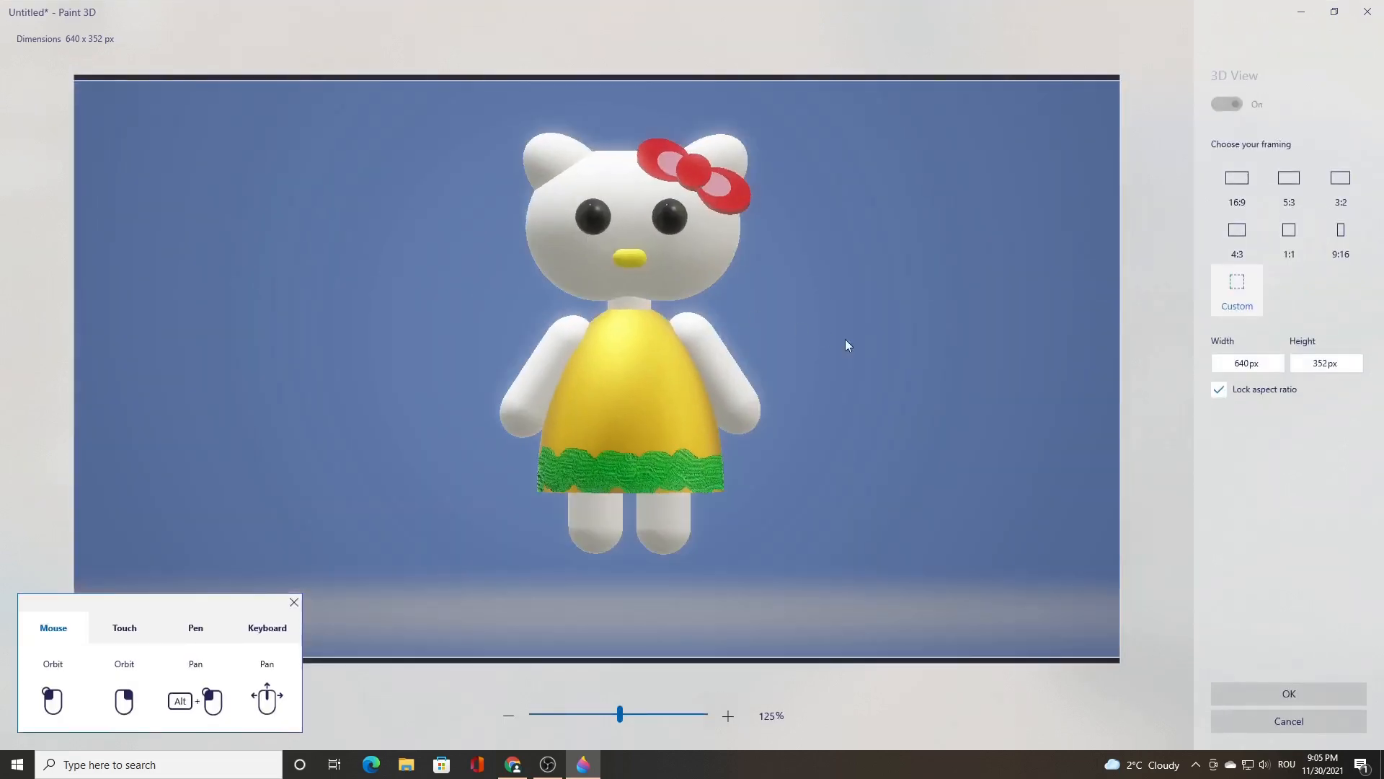
{"action": "left_click", "coordinate": [1287, 239]}
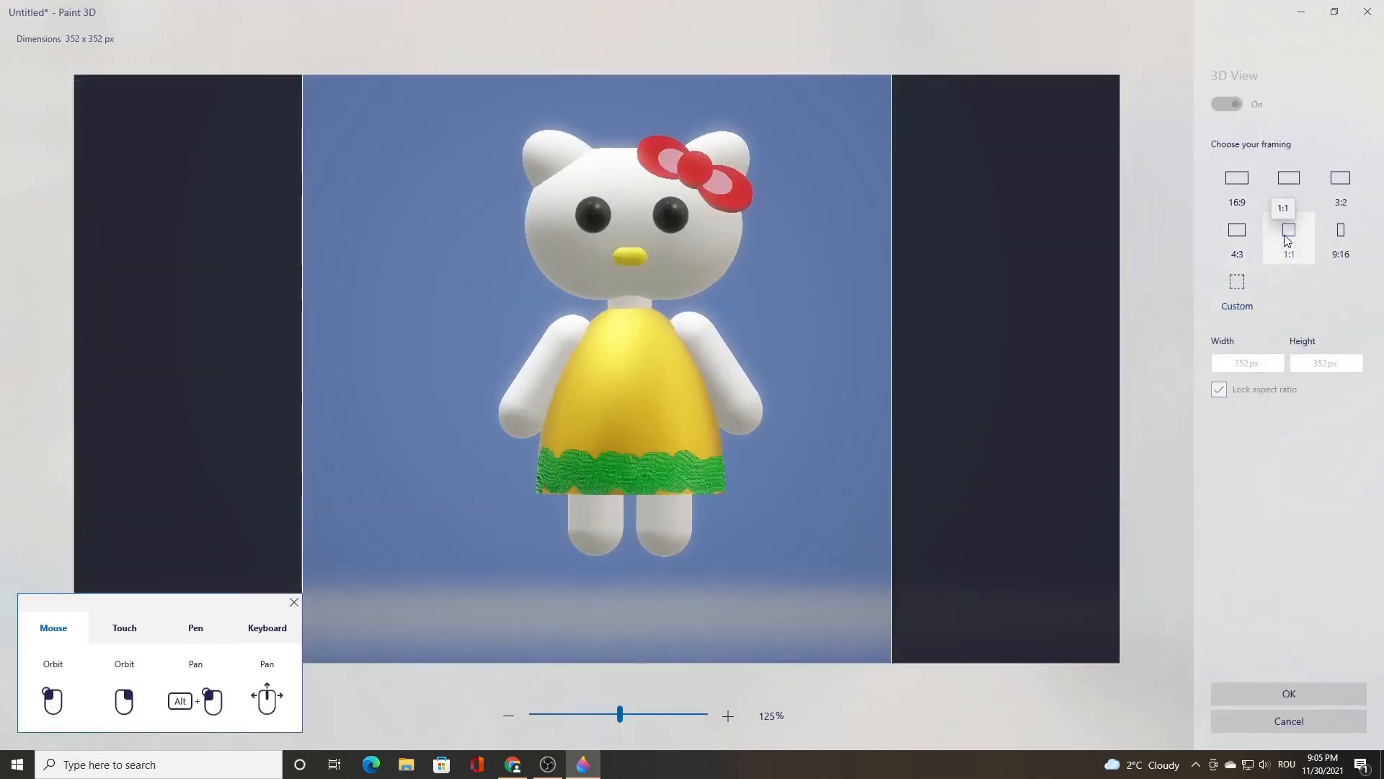
{"action": "left_click", "coordinate": [1339, 236]}
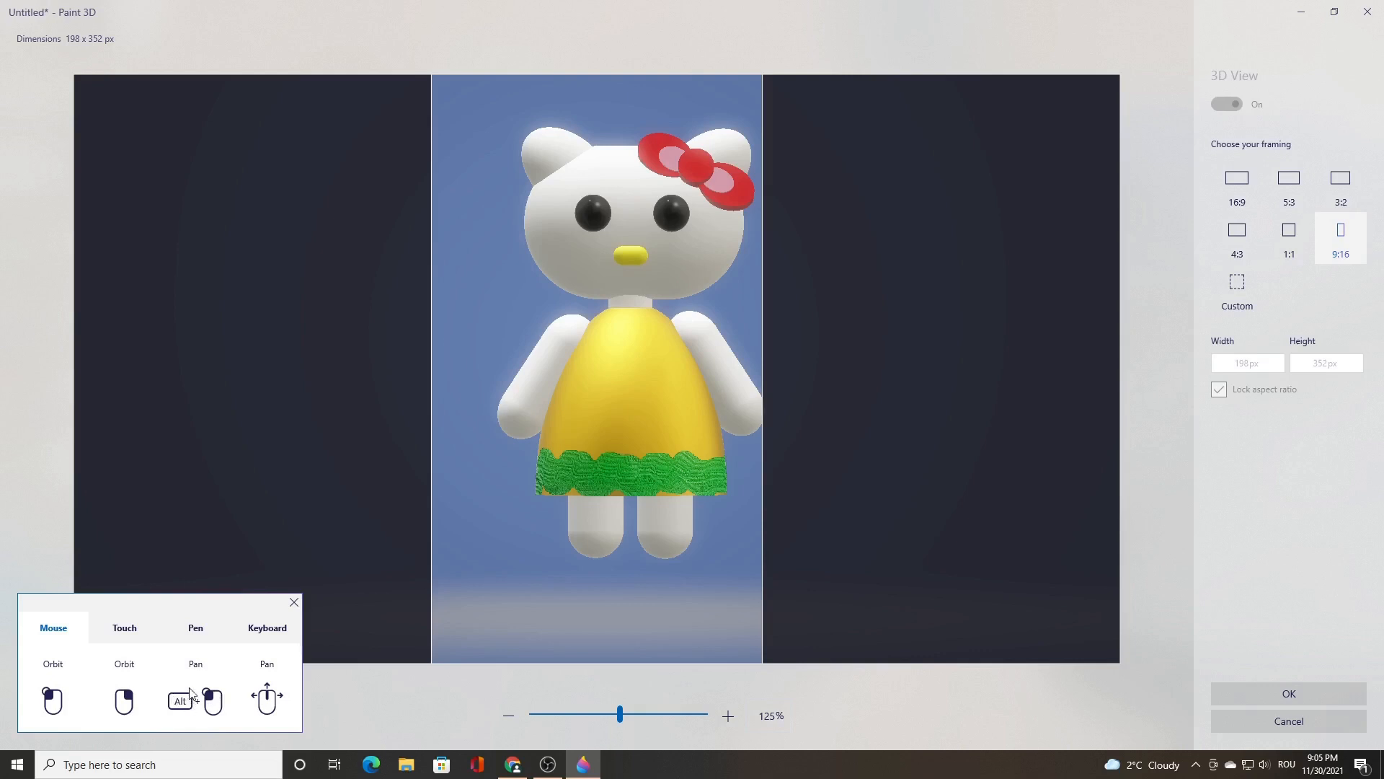
{"action": "middle_click_drag", "start_coordinate": [620, 445], "coordinate": [592, 513]}
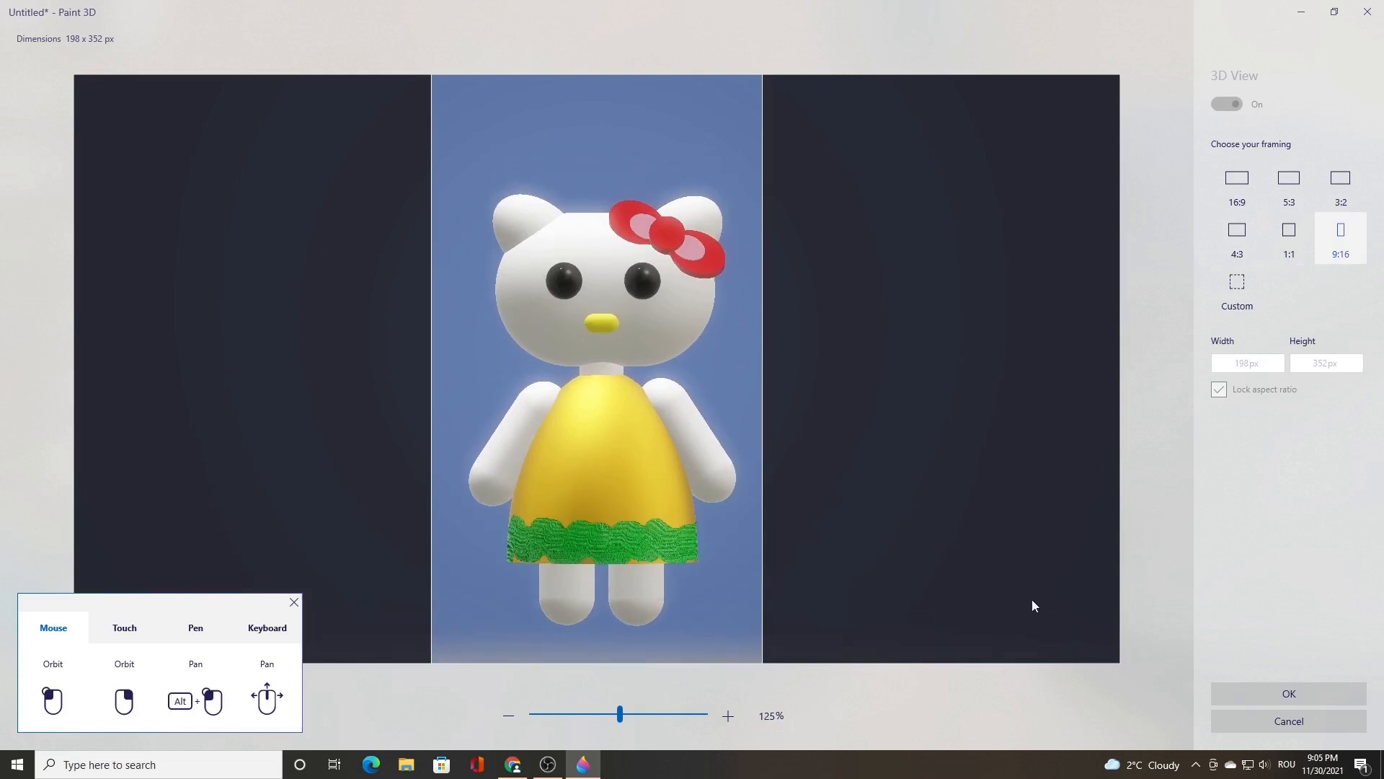
{"action": "left_click", "coordinate": [1314, 693]}
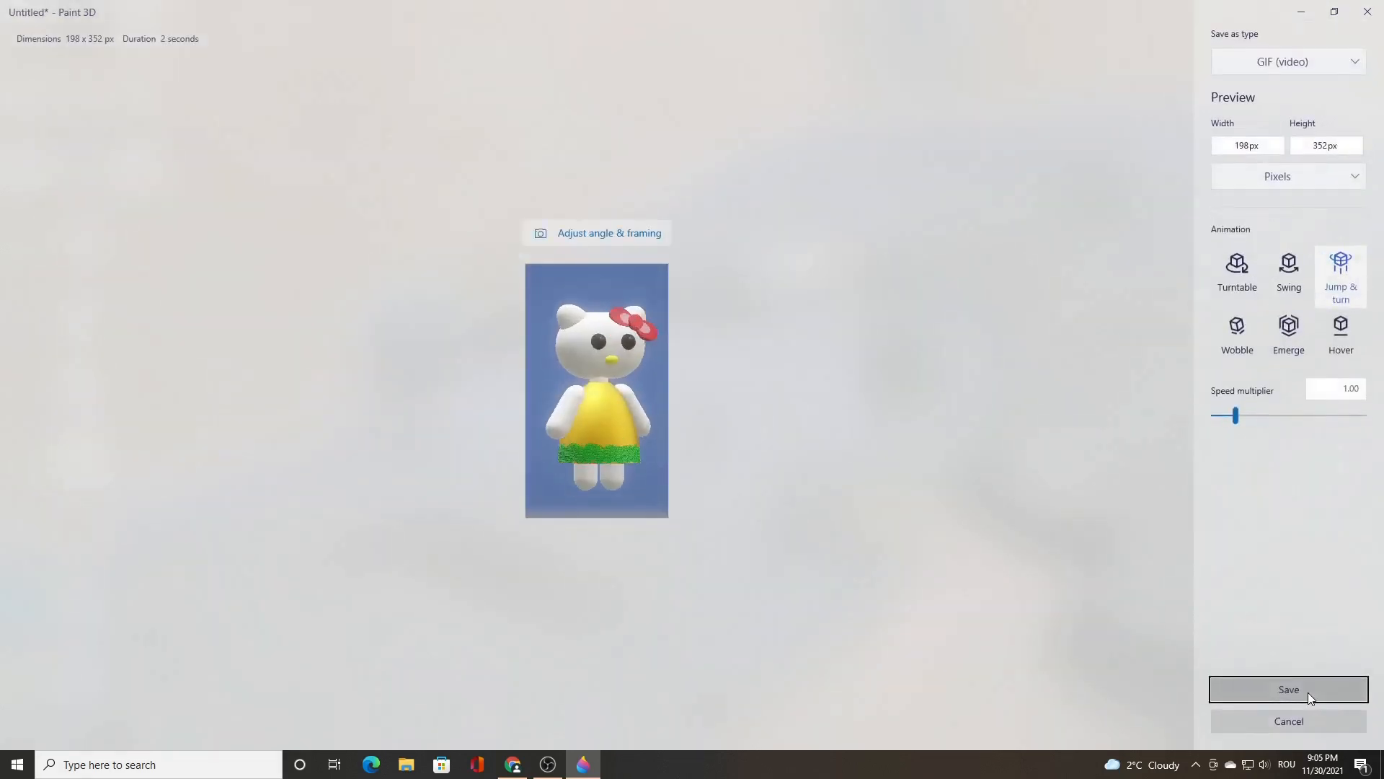
Step: Reopen the angle and framing settings and shift the character slightly lower in the 9:16 frame
{"action": "left_click", "coordinate": [599, 232]}
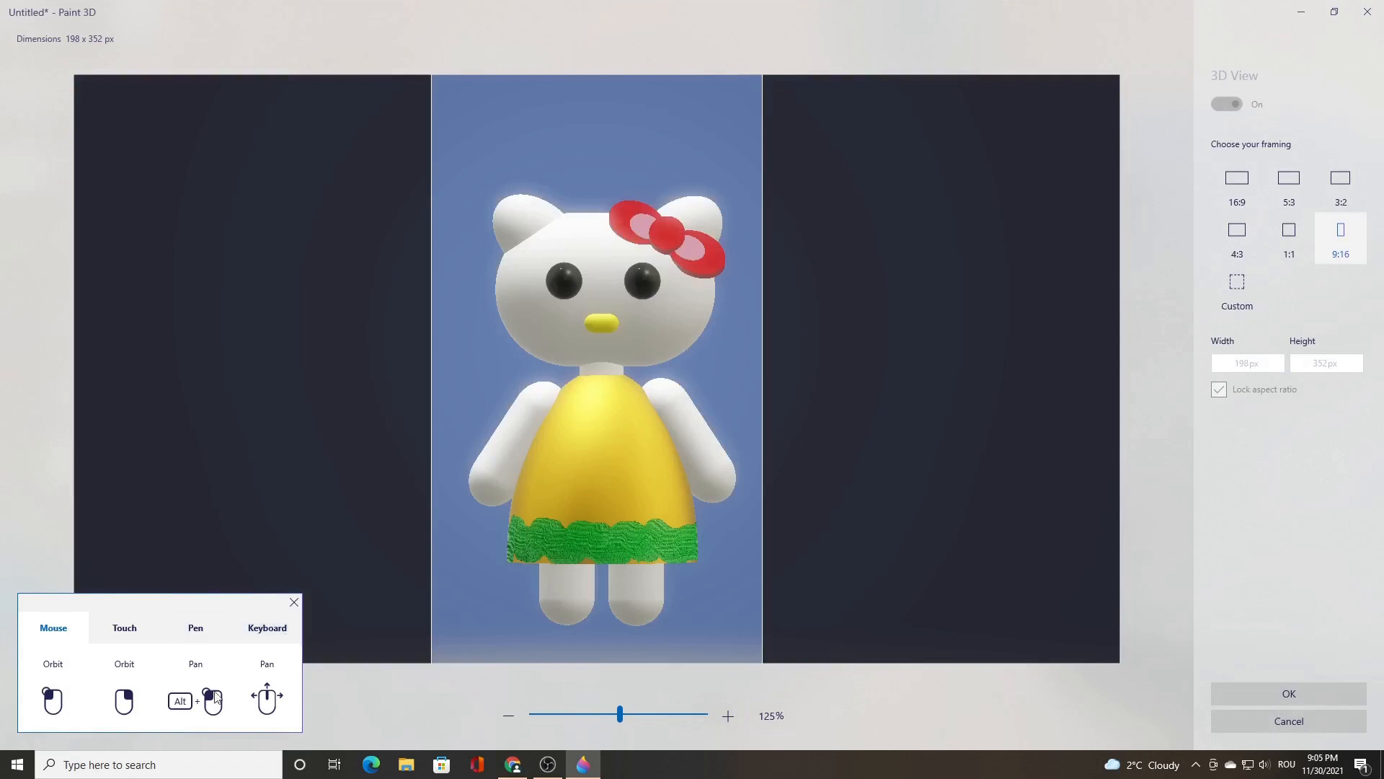
{"action": "left_click_drag", "start_coordinate": [599, 508], "coordinate": [599, 534], "text": "alt"}
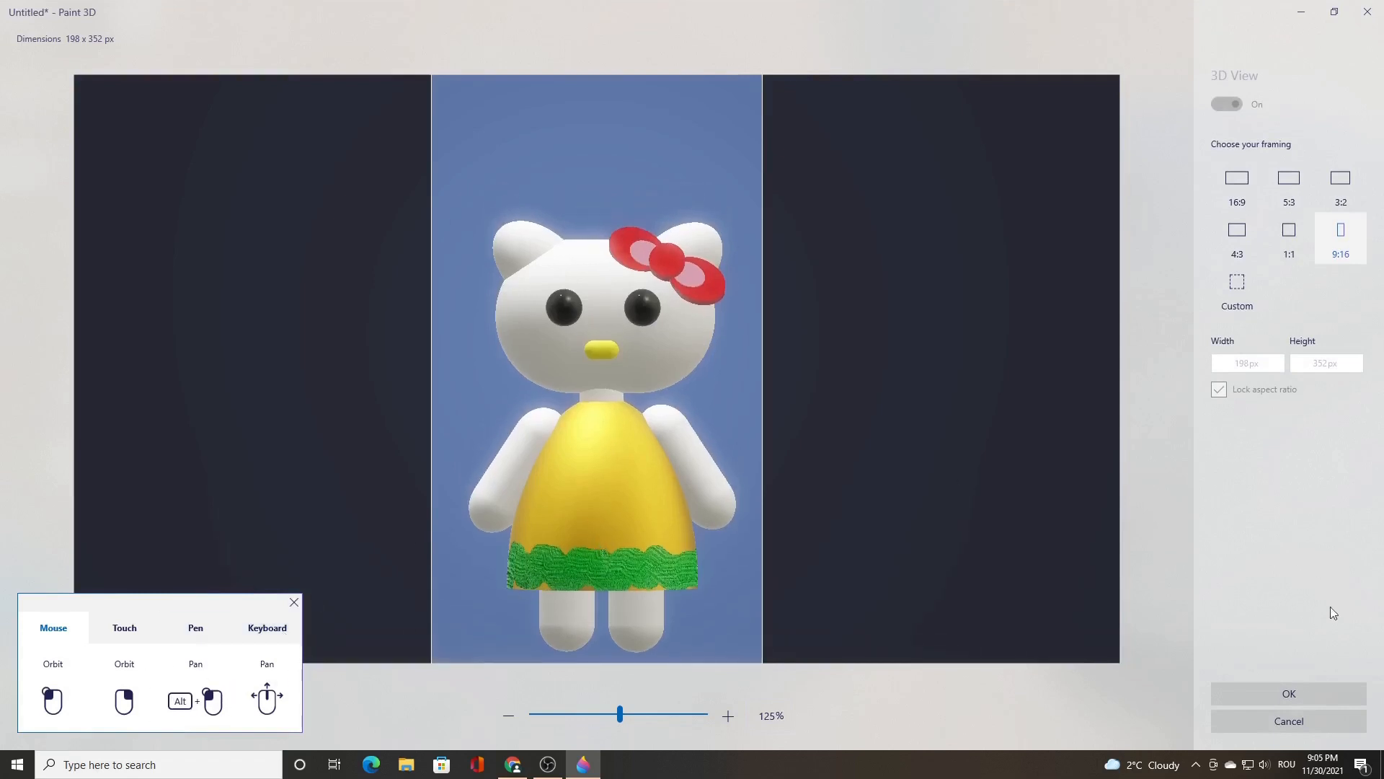
{"action": "left_click", "coordinate": [1316, 691]}
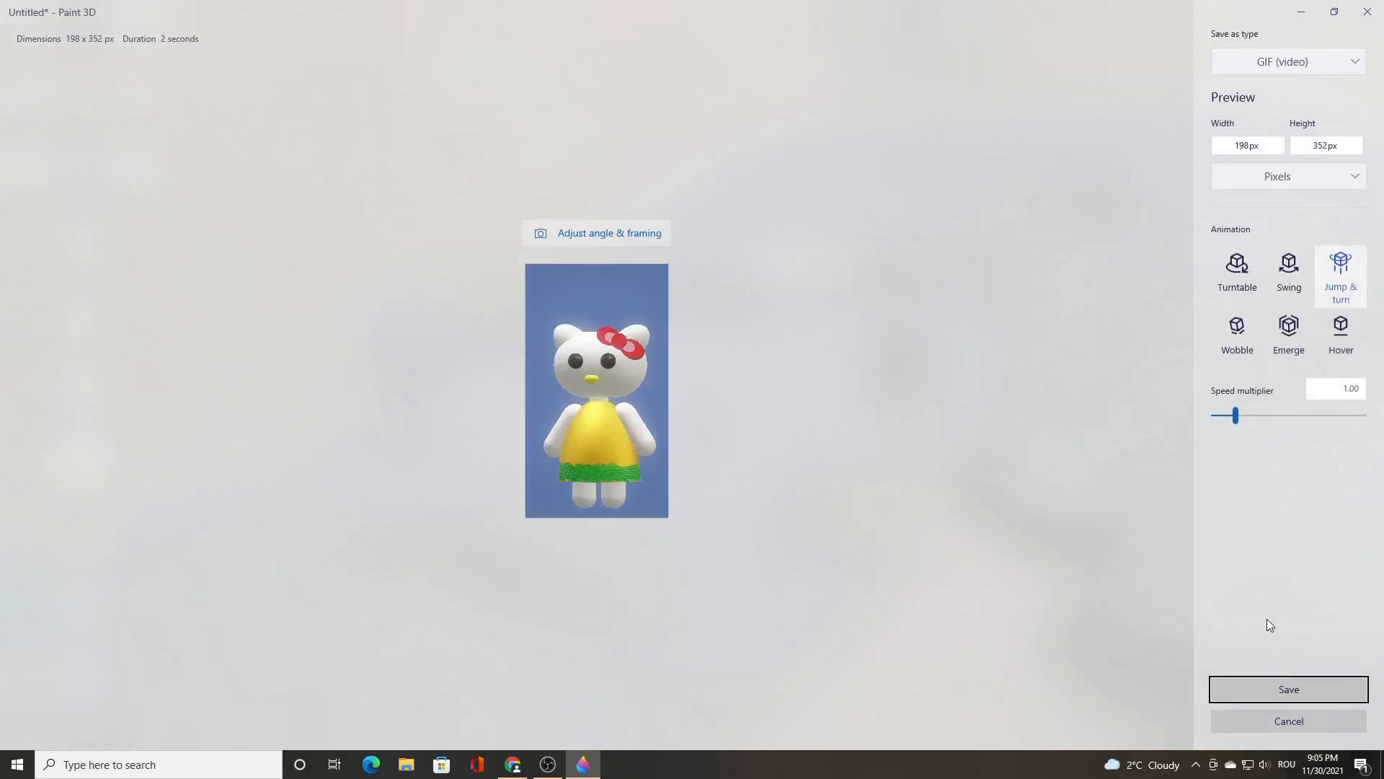
Step: Save the animated GIF as HelloKitty in the Paint3D folder
{"action": "left_click", "coordinate": [1288, 690]}
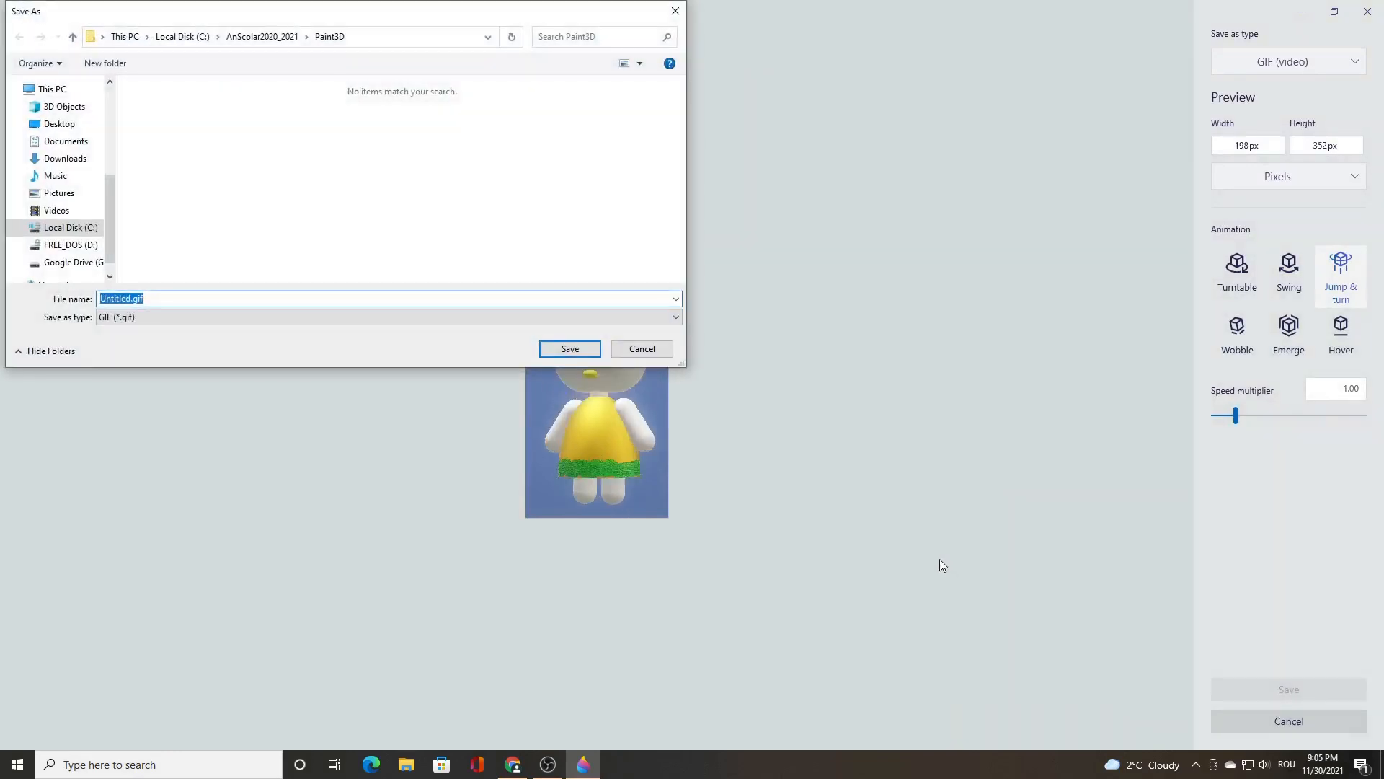
{"action": "left_click_drag", "start_coordinate": [351, 11], "coordinate": [650, 20]}
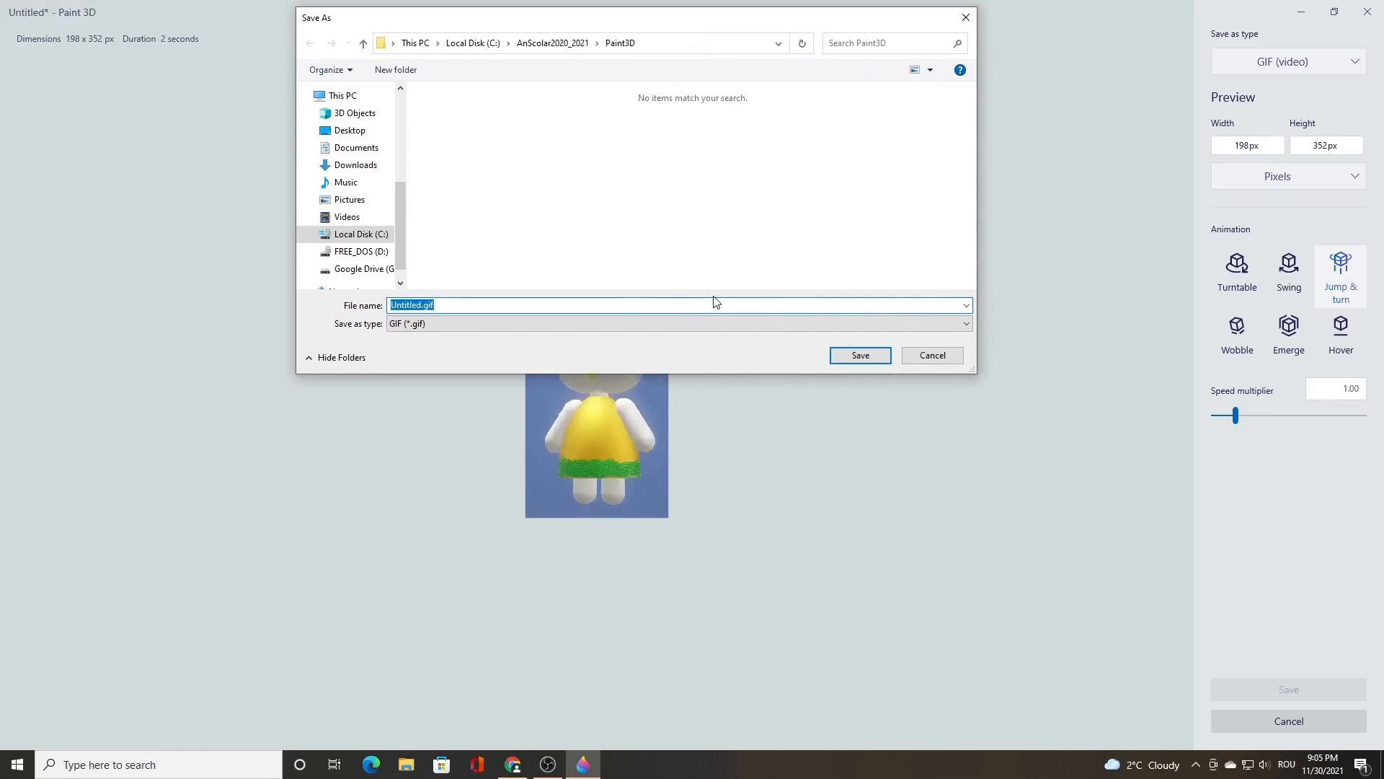
{"action": "type", "text": "He"}
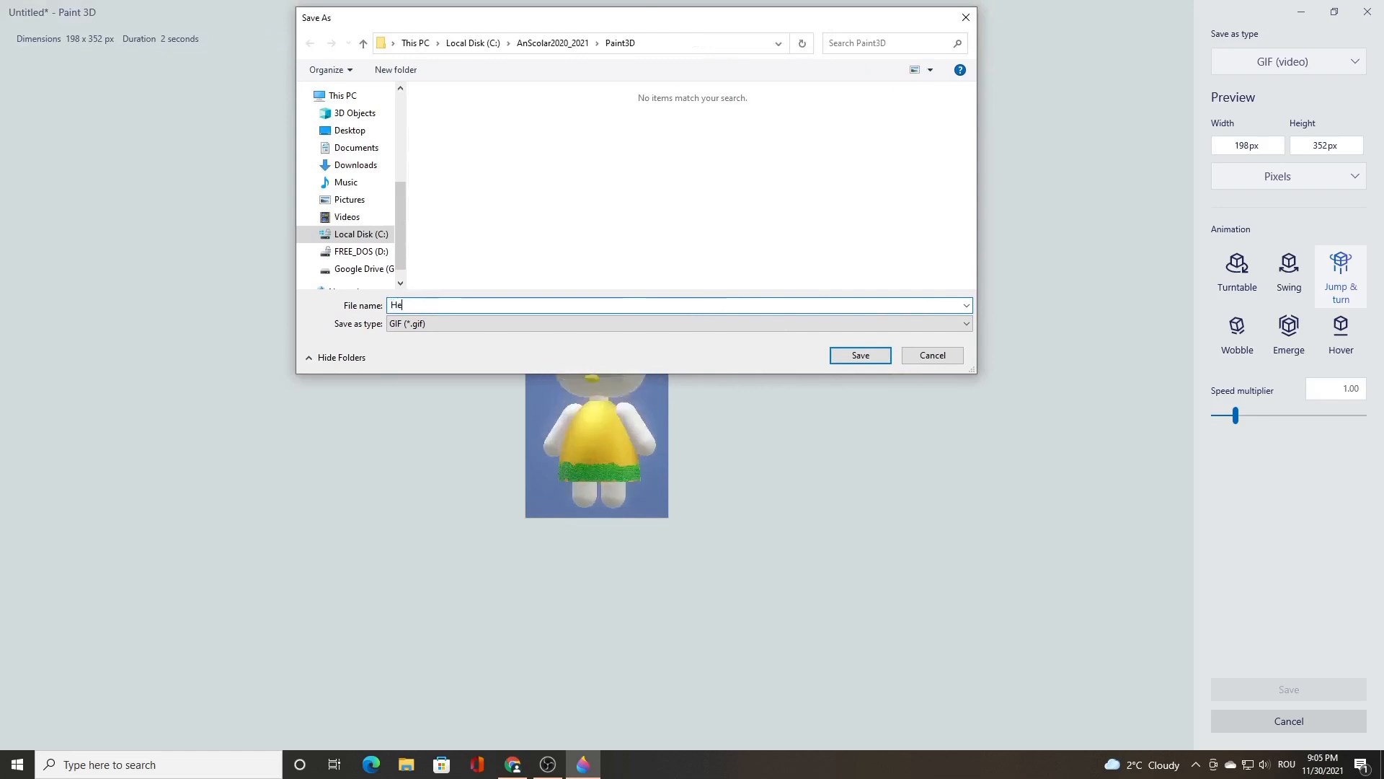
{"action": "type", "text": "lloKitty"}
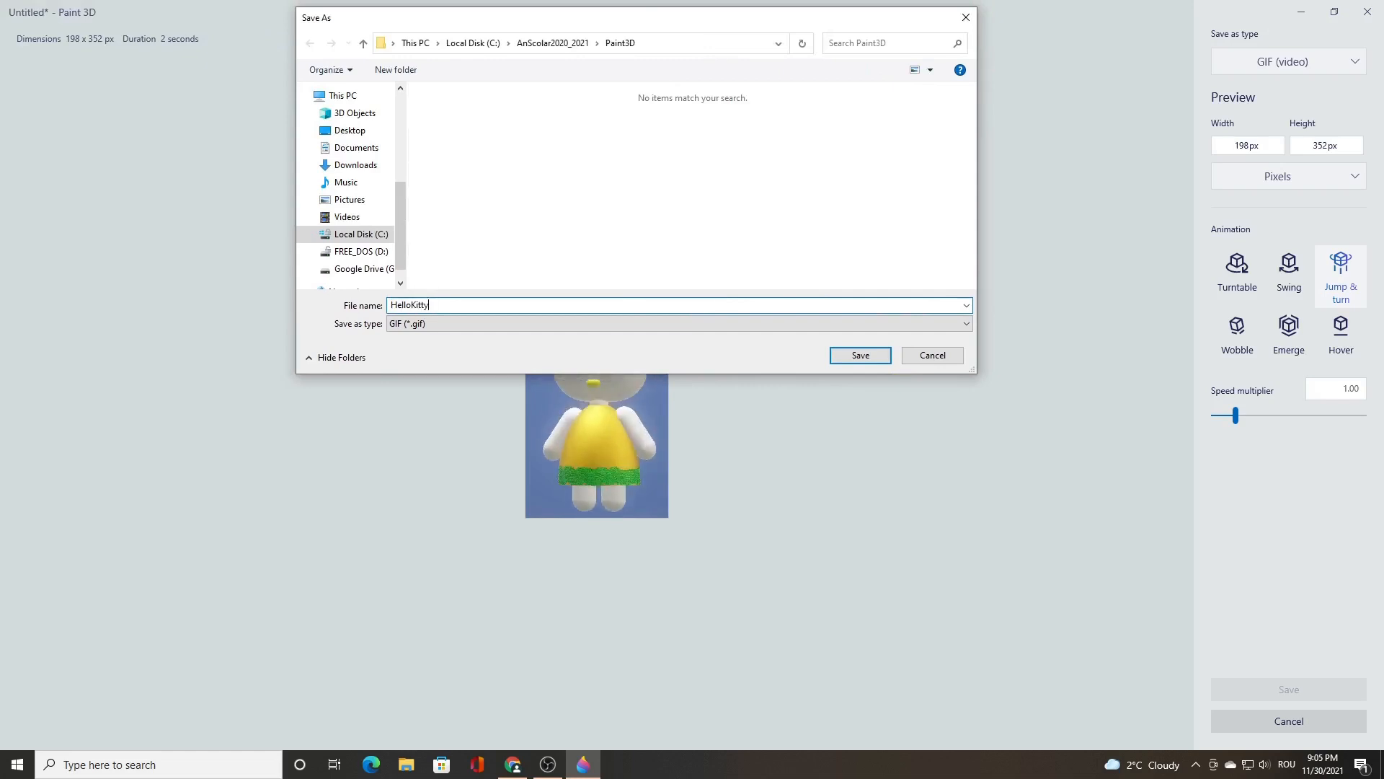
{"action": "left_click", "coordinate": [861, 356]}
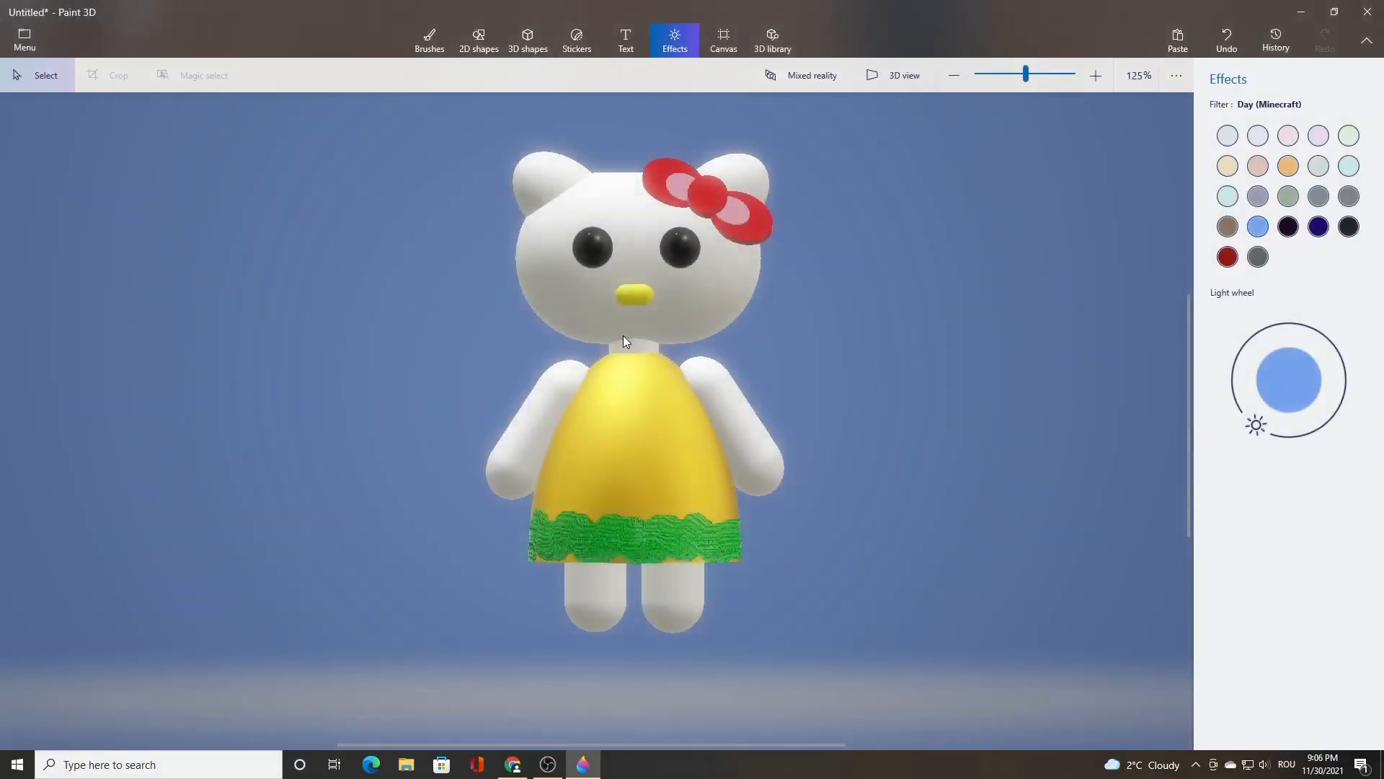
Step: Save the scene as an editable Paint 3D project named HelloKitty1
{"action": "left_click", "coordinate": [37, 46]}
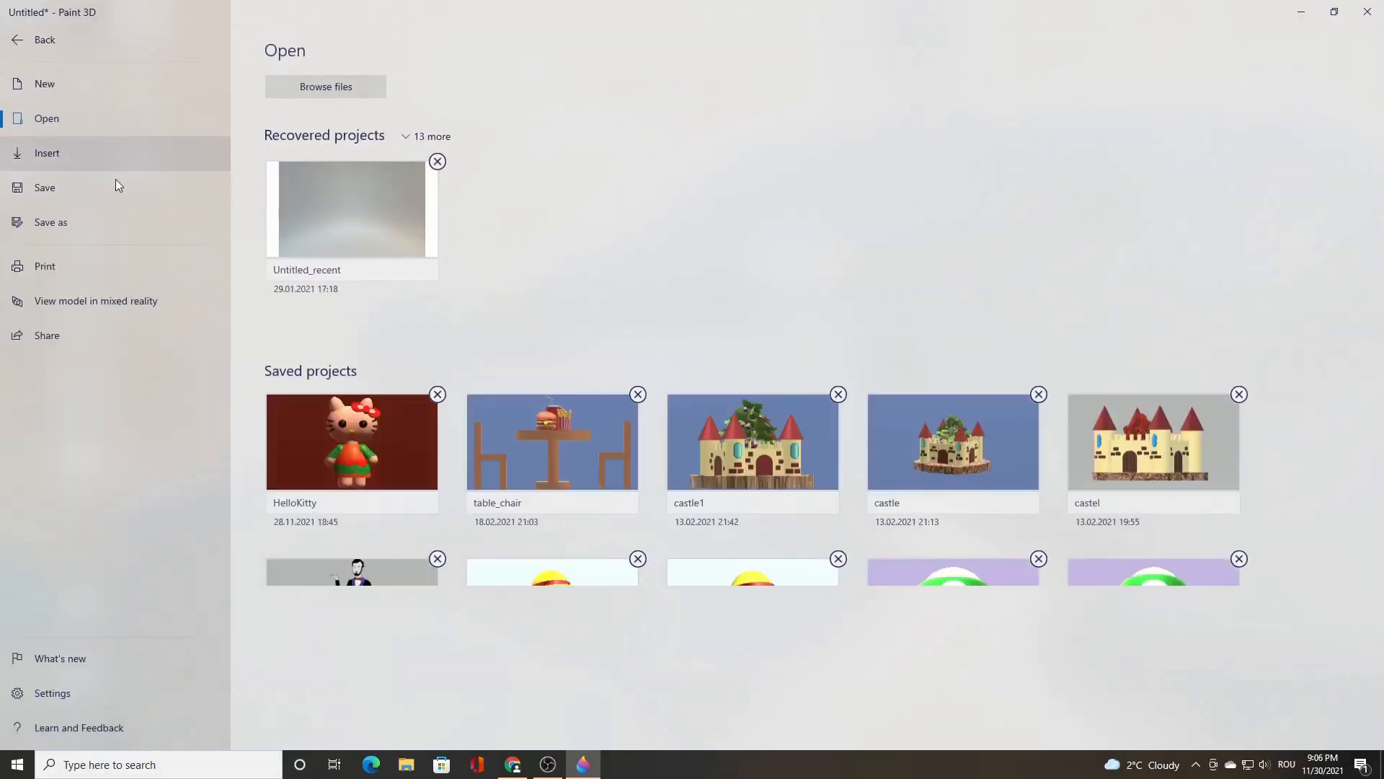
{"action": "left_click", "coordinate": [58, 188]}
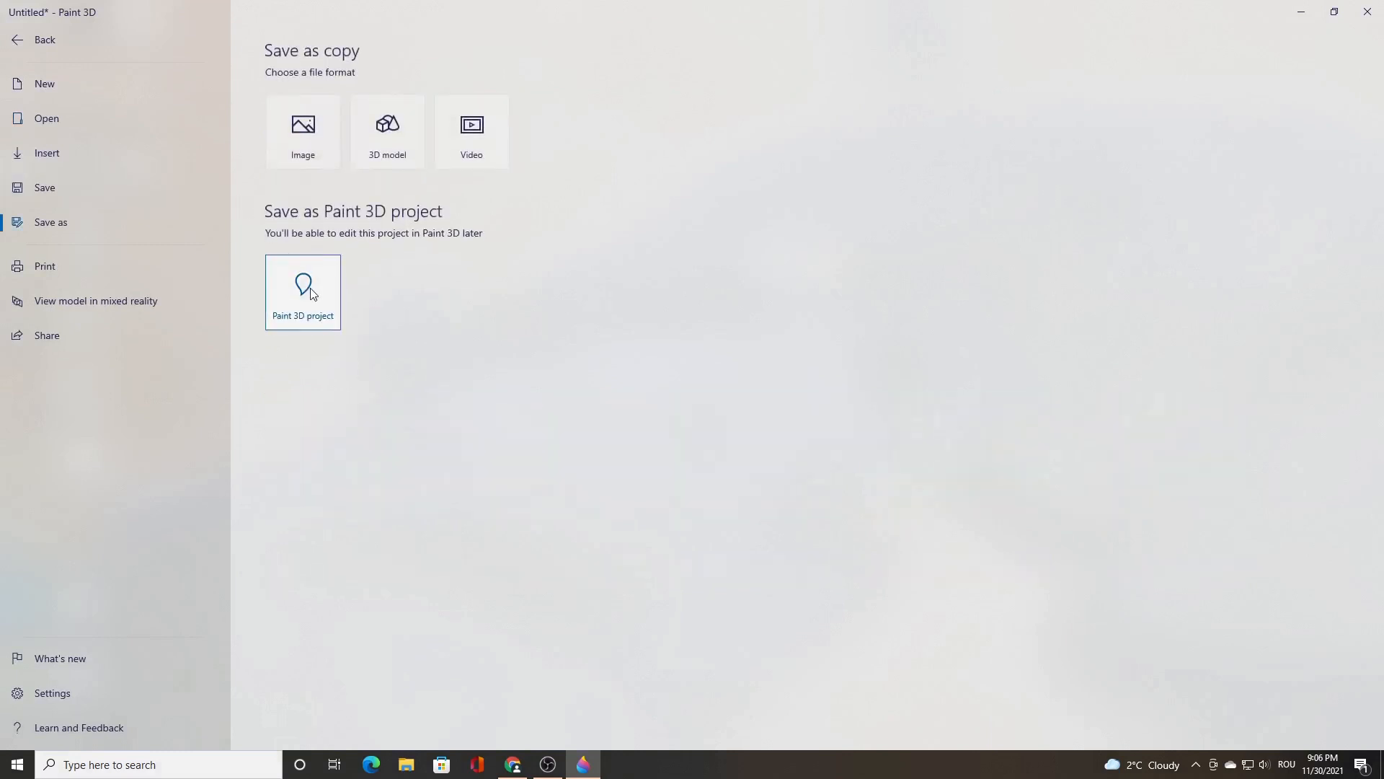
{"action": "left_click", "coordinate": [303, 291]}
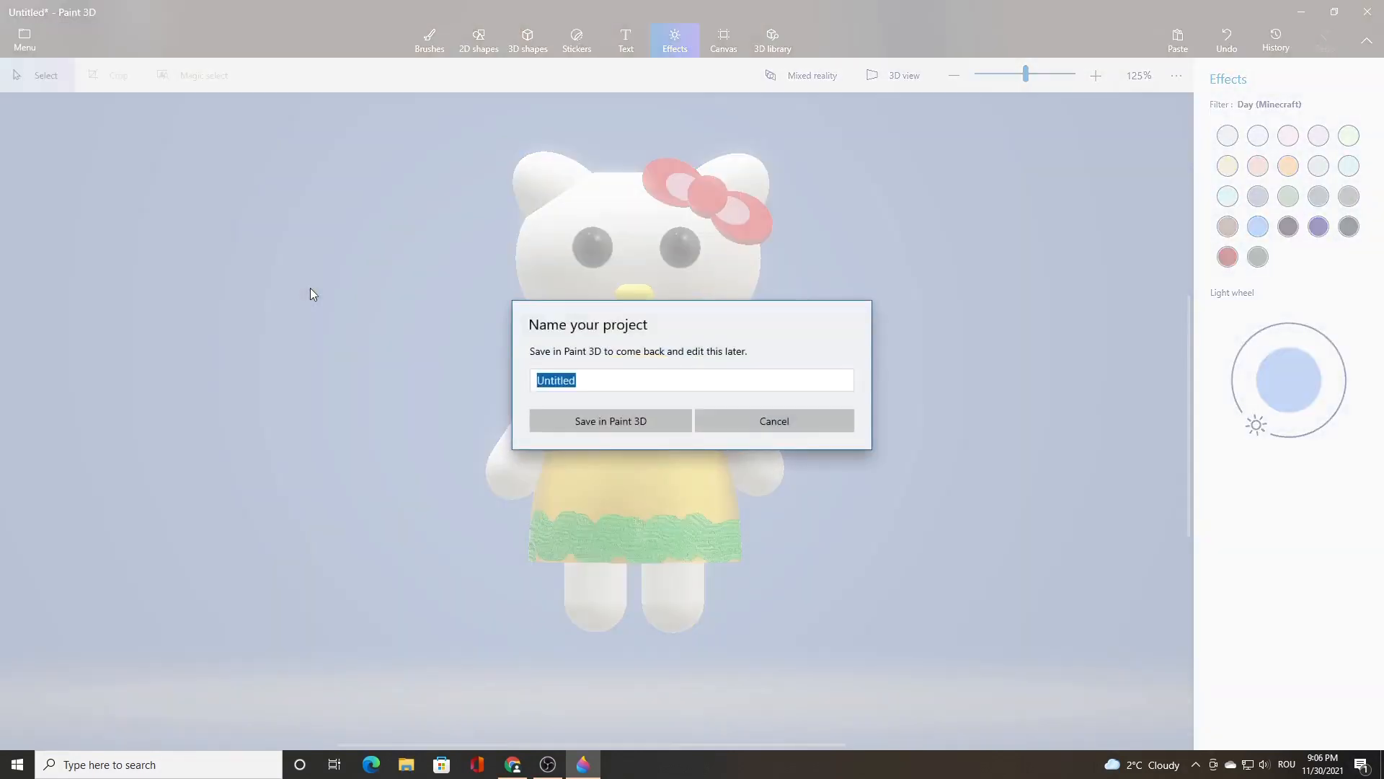
{"action": "type", "text": "HelloKitty1"}
{"action": "left_click", "coordinate": [620, 422]}
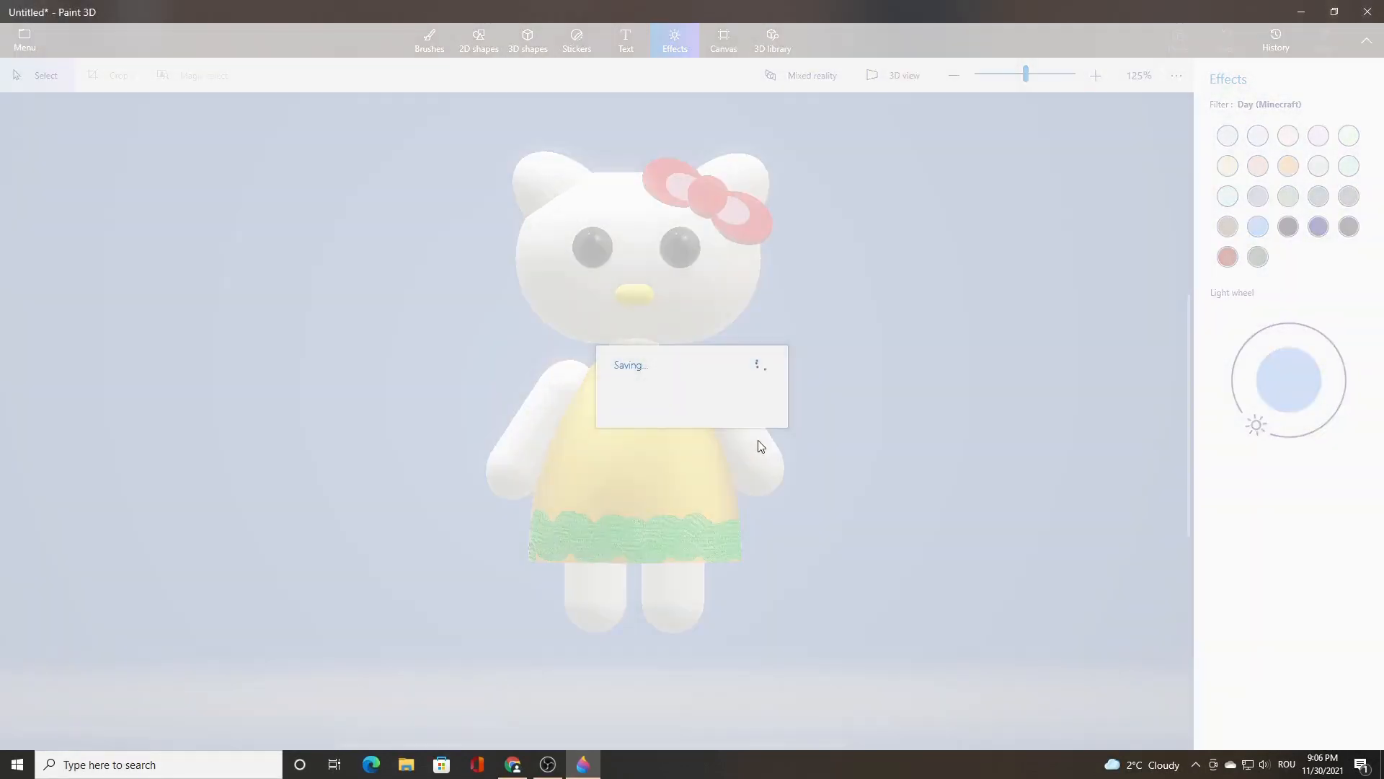